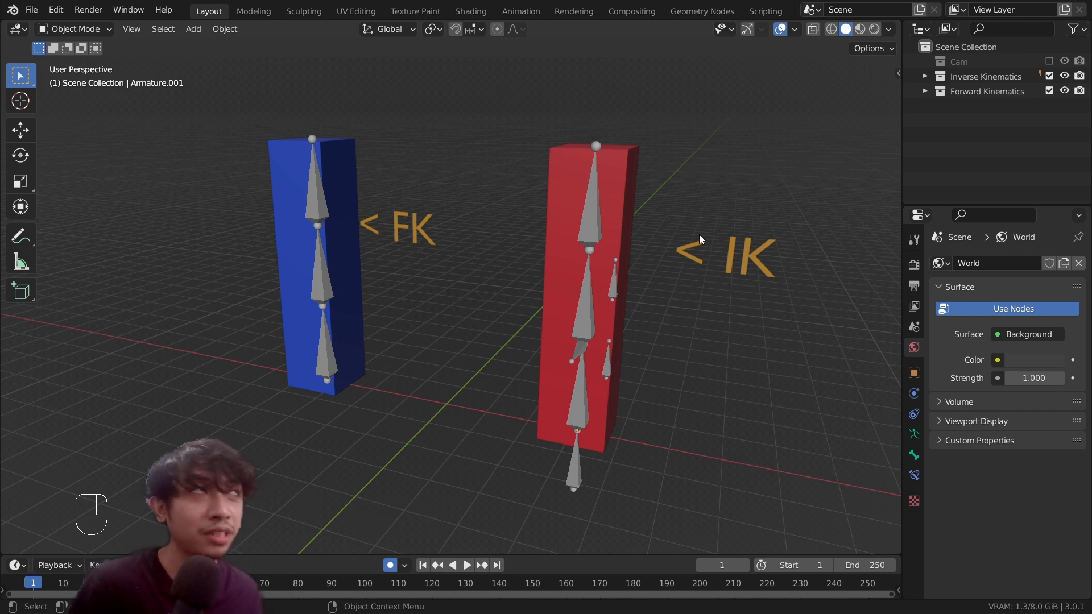
{"action": "left_click", "coordinate": [591, 220]}
{"action": "left_click", "coordinate": [68, 27]}
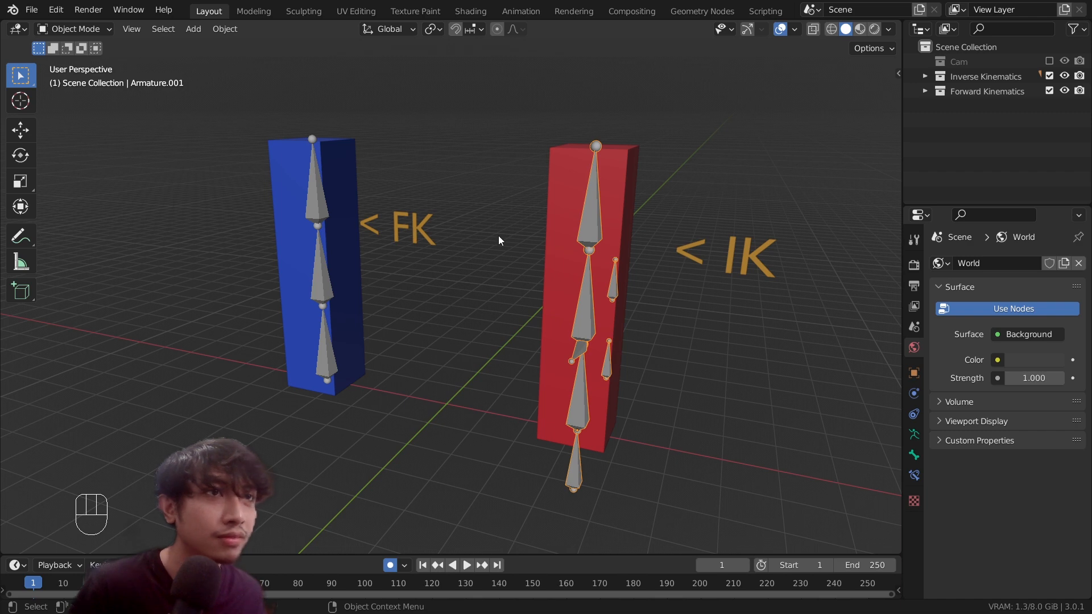
{"action": "middle_click_drag", "start_coordinate": [499, 239], "coordinate": [391, 191]}
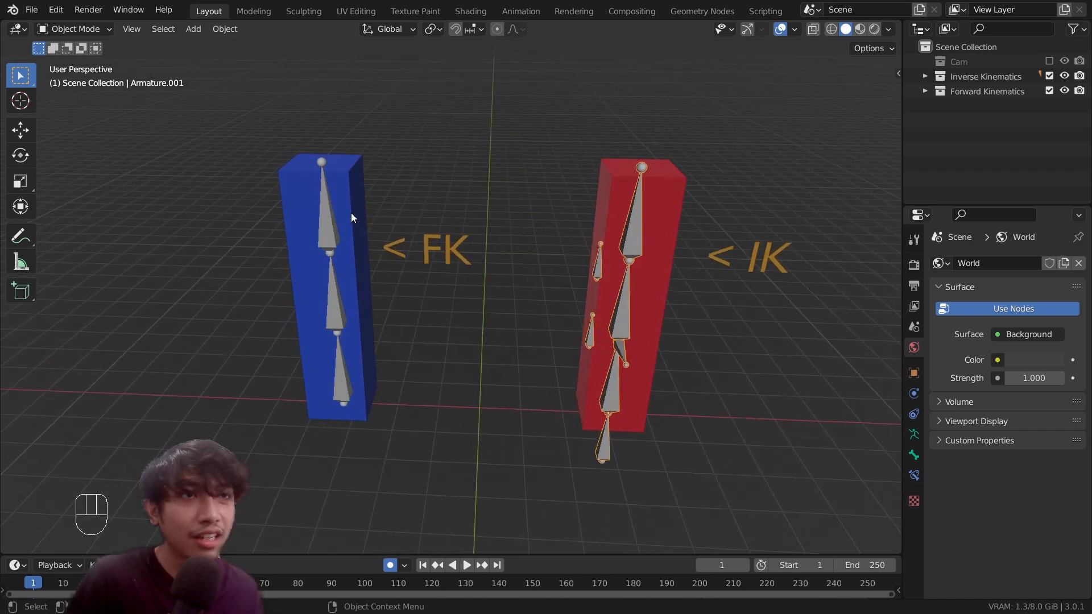
{"action": "middle_click_drag", "start_coordinate": [429, 259], "coordinate": [318, 293]}
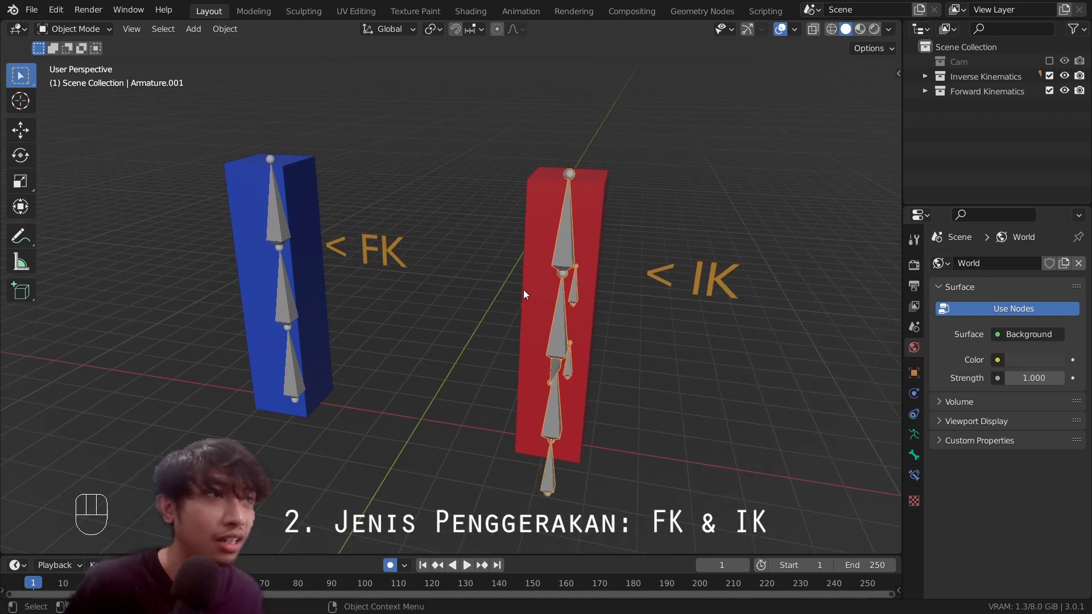
{"action": "middle_click_drag", "start_coordinate": [457, 265], "coordinate": [565, 259]}
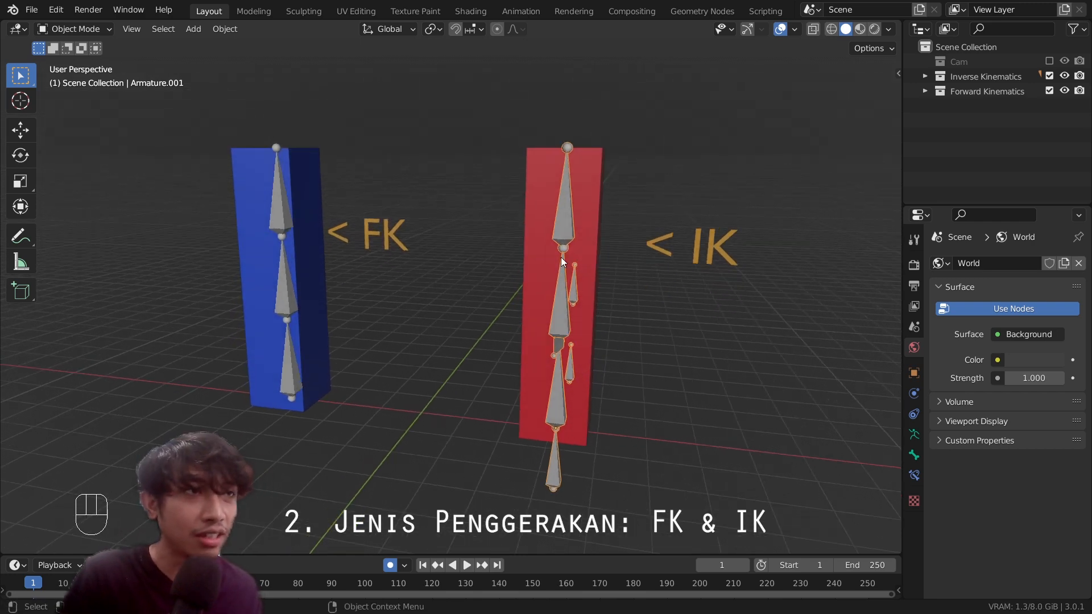
{"action": "middle_click_drag", "start_coordinate": [439, 255], "coordinate": [396, 255]}
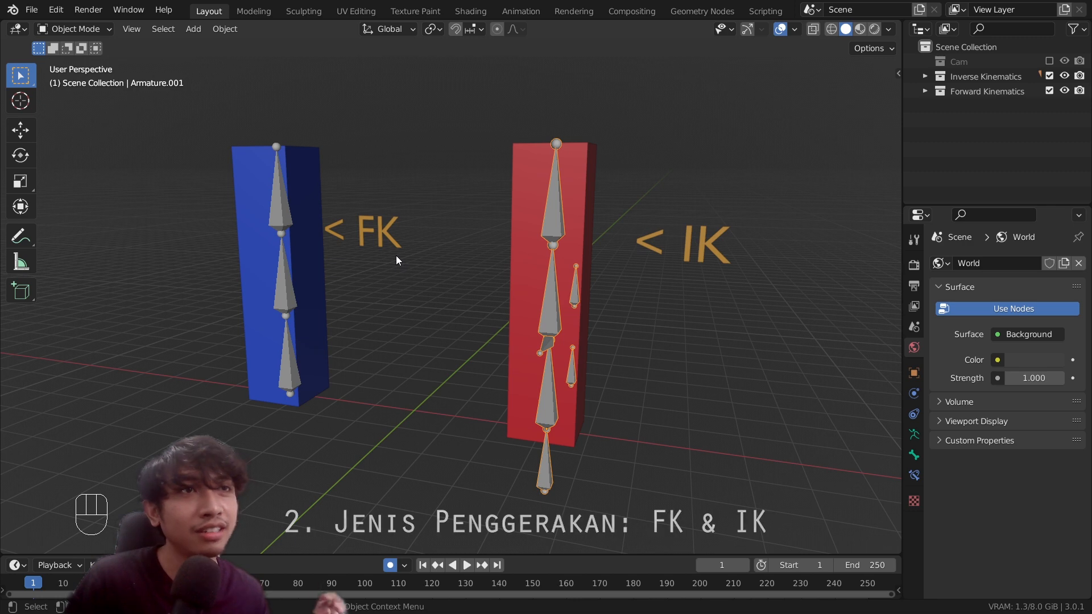
{"action": "middle_click_drag", "start_coordinate": [396, 255], "coordinate": [435, 253]}
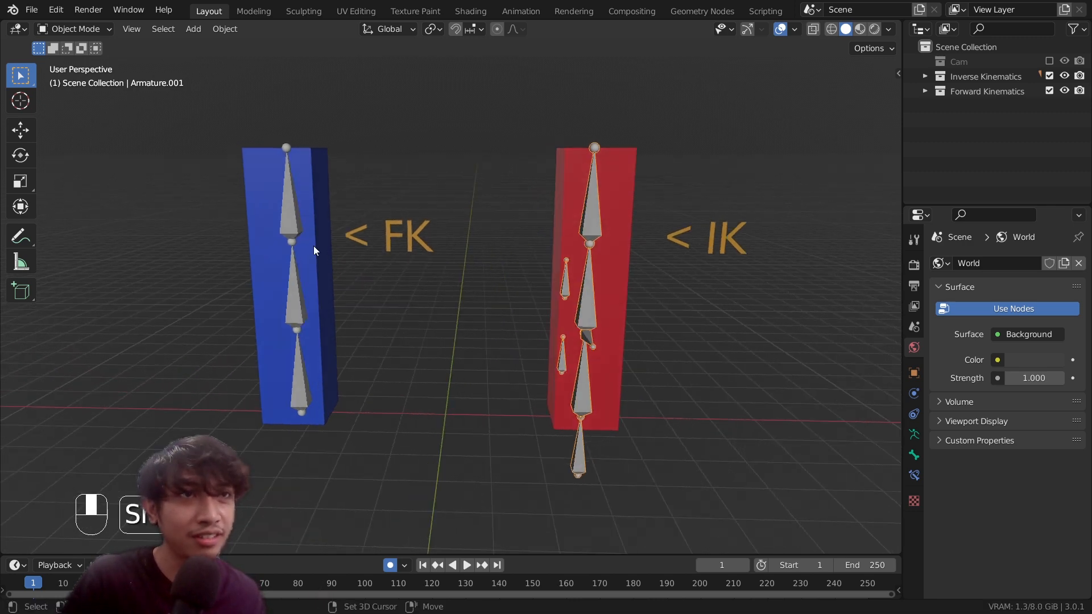
Select the blue FK block's armature and put it in Pose Mode
{"action": "mouse_move", "coordinate": [313, 246]}
{"action": "middle_mouse_down", "text": "shift"}
{"action": "mouse_move", "coordinate": [378, 262]}
{"action": "mouse_move", "coordinate": [323, 228]}
{"action": "middle_mouse_up", "text": "shift"}
{"action": "left_click", "coordinate": [351, 233]}
{"action": "middle_click_drag", "start_coordinate": [322, 229], "coordinate": [367, 233], "text": "shift"}
{"action": "left_click", "coordinate": [87, 31]}
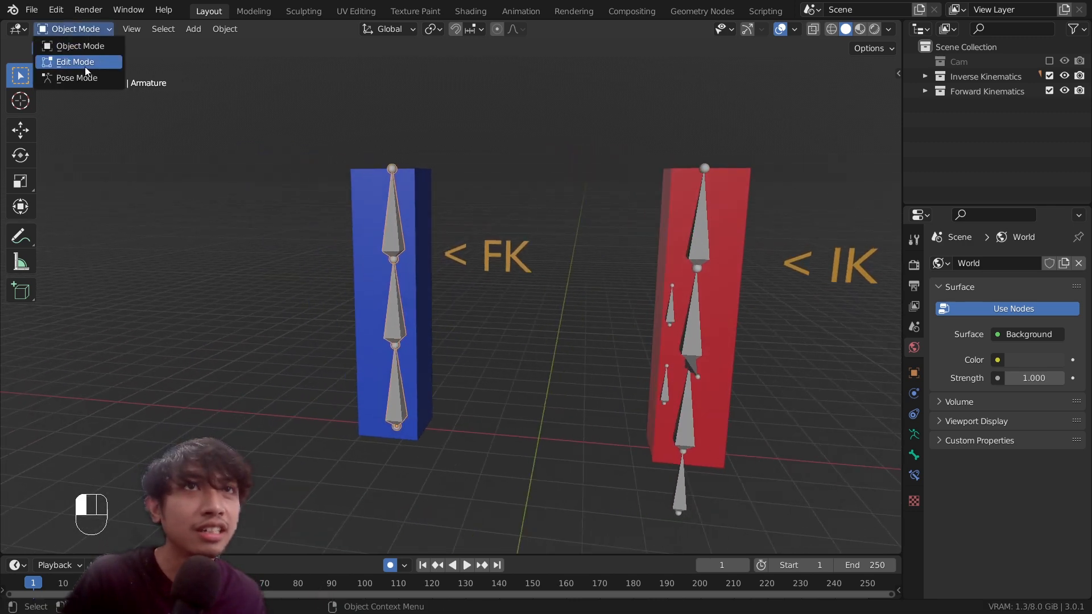
{"action": "left_click", "coordinate": [85, 74]}
Bend the blue FK block by rotating the top bone and the middle bone of its armature
{"action": "middle_click_drag", "start_coordinate": [363, 190], "coordinate": [446, 231]}
{"action": "key", "text": "r"}
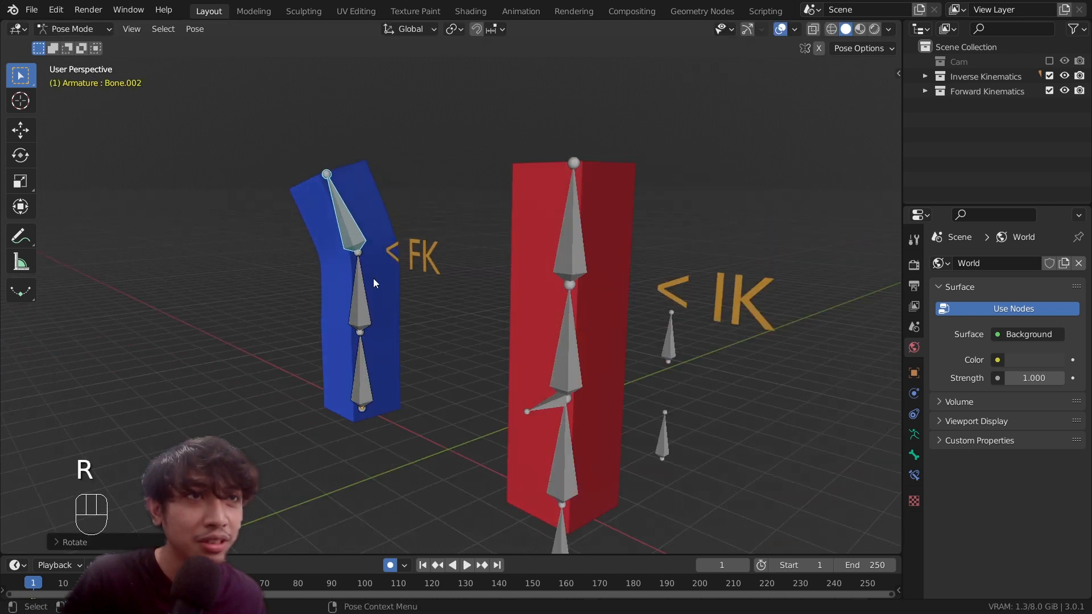
{"action": "key", "text": "r"}
{"action": "left_click", "coordinate": [410, 238]}
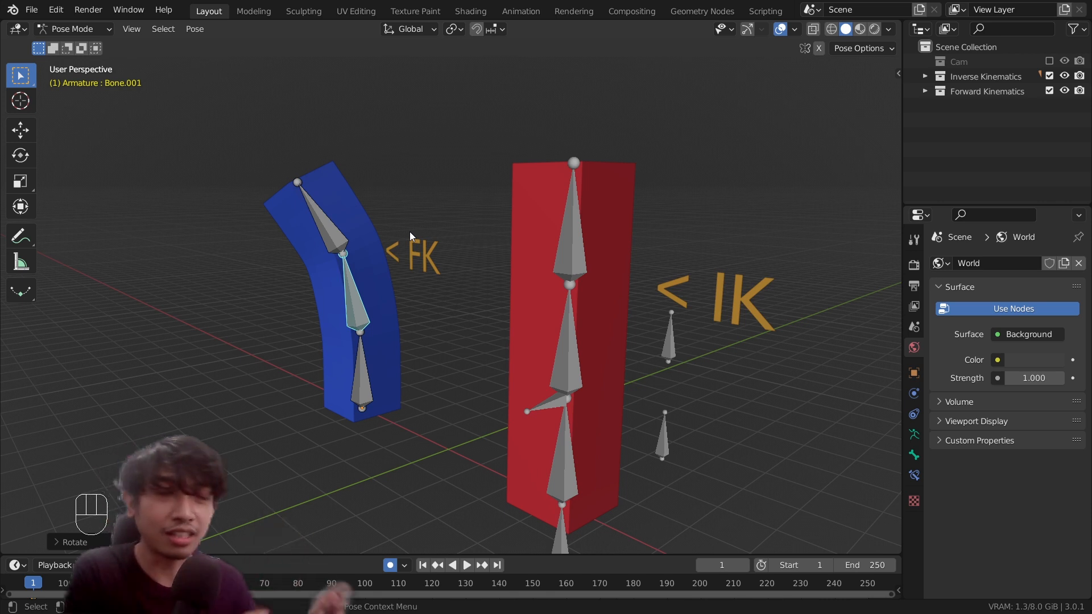
Leave Pose Mode on the FK armature and put the red IK block's armature in Pose Mode
{"action": "left_click", "coordinate": [655, 283]}
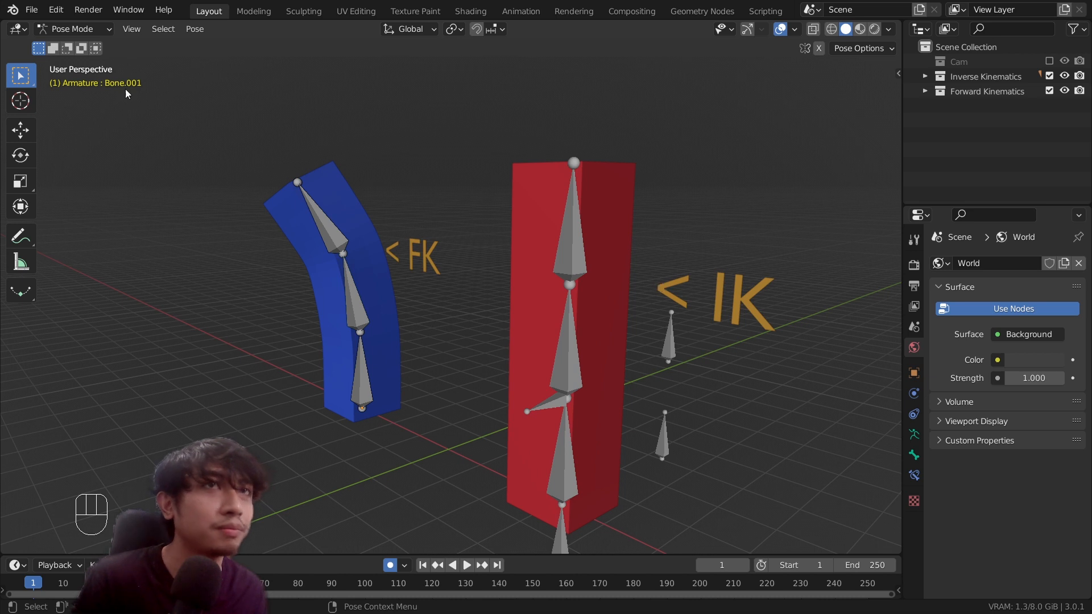
{"action": "left_click", "coordinate": [74, 28]}
{"action": "left_click", "coordinate": [77, 46]}
{"action": "left_click", "coordinate": [572, 238]}
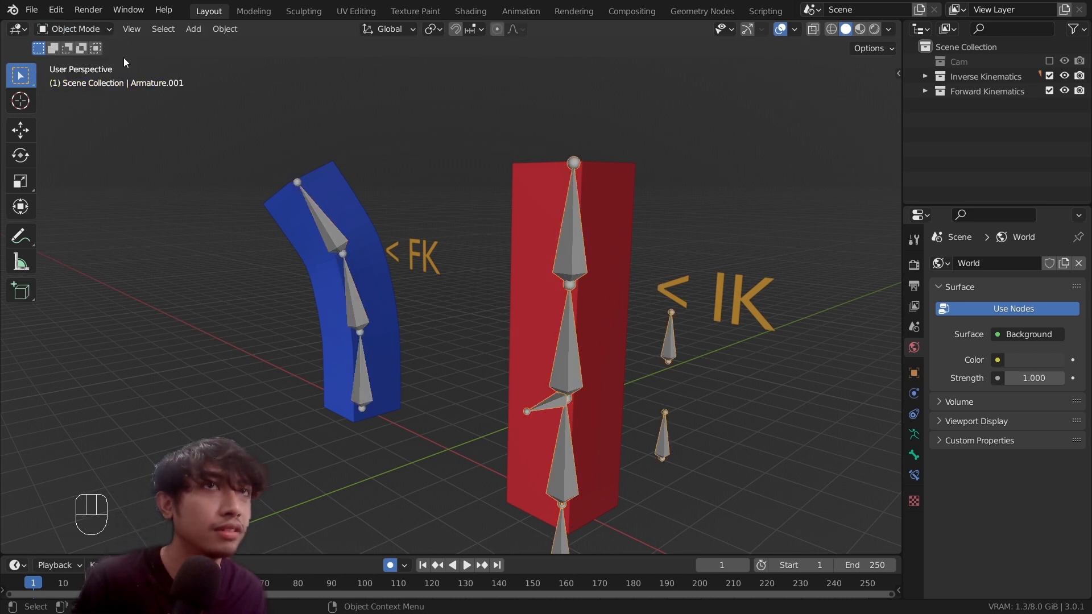
{"action": "left_click", "coordinate": [74, 28]}
{"action": "left_click", "coordinate": [80, 75]}
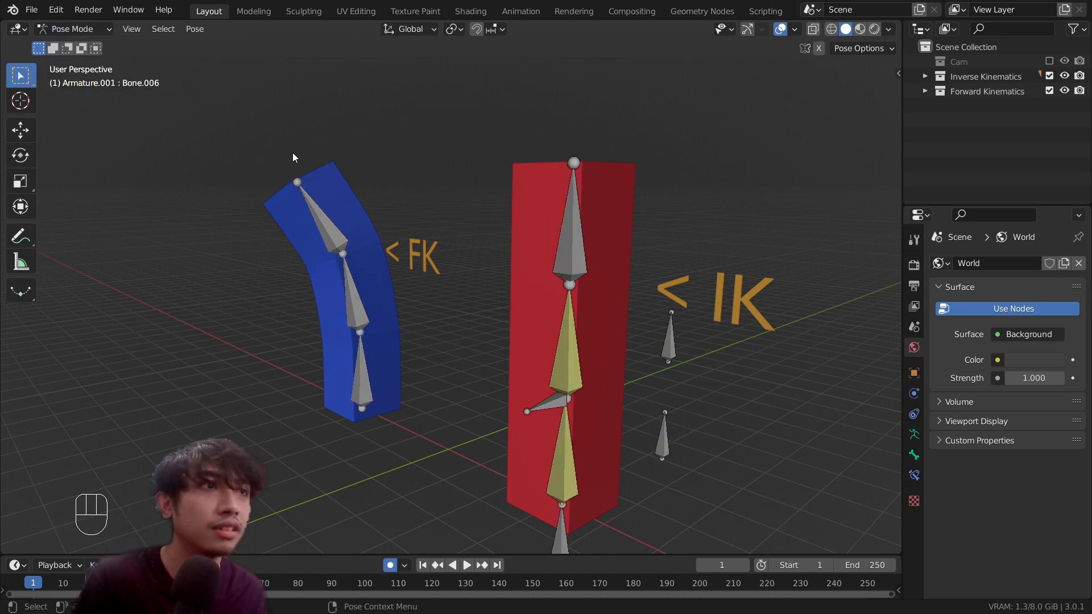
Pose the red IK block by moving its top bone several times and rotating it to tilt the block's upper end
{"action": "left_click", "coordinate": [559, 234]}
{"action": "key", "text": "g"}
{"action": "left_click", "coordinate": [453, 281]}
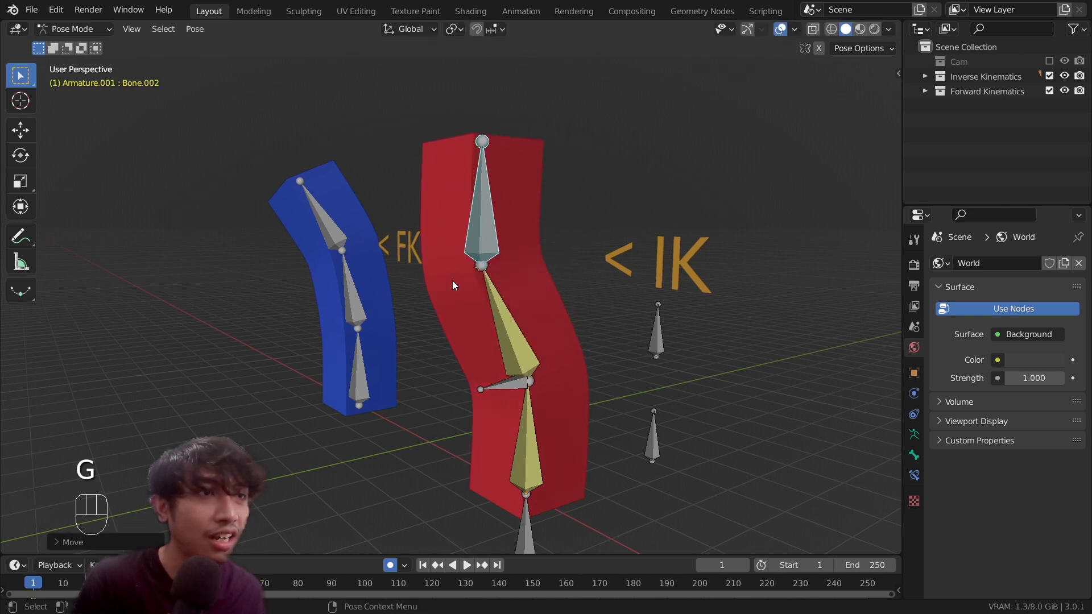
{"action": "key", "text": "g"}
{"action": "left_click", "coordinate": [485, 230]}
{"action": "key", "text": "g"}
{"action": "left_click", "coordinate": [458, 241]}
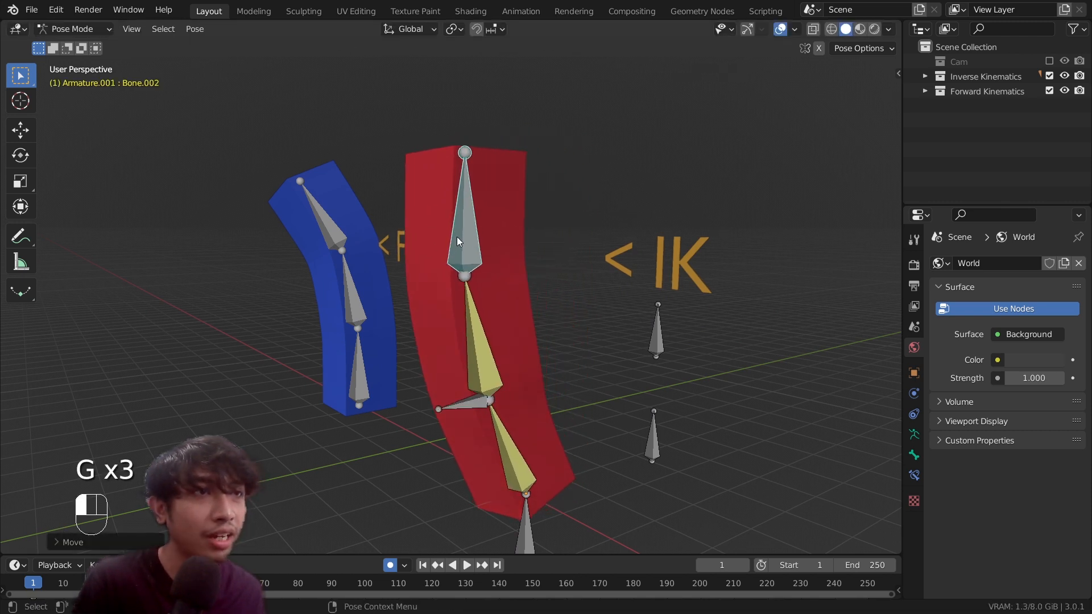
{"action": "key", "text": "r"}
{"action": "key", "text": "g"}
{"action": "left_click", "coordinate": [546, 238]}
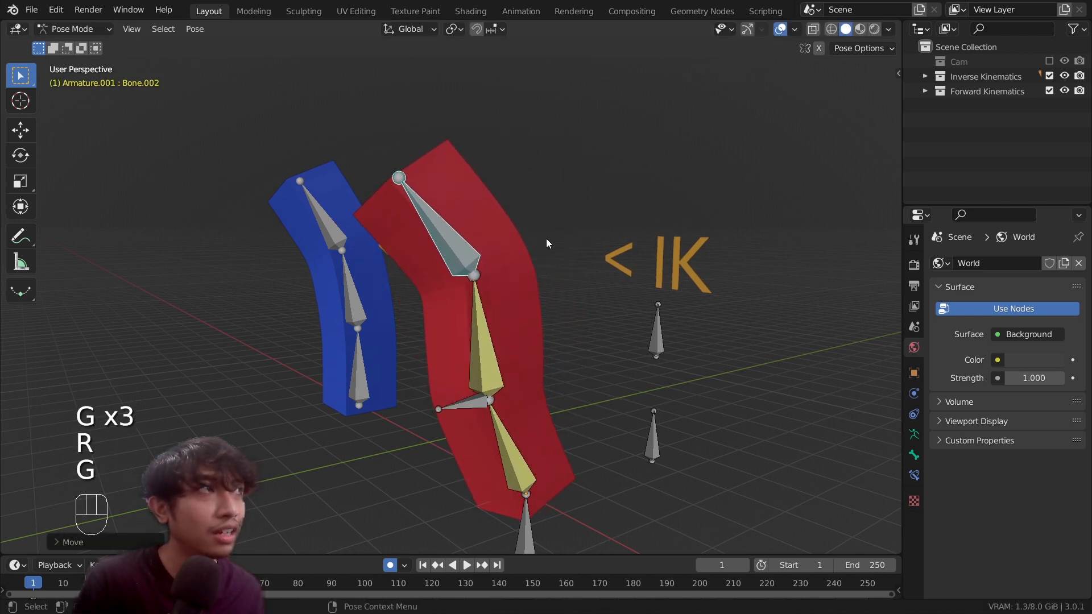
Clear the rotation and location of all bones in the red IK armature and return to Object Mode
{"action": "middle_click_drag", "start_coordinate": [546, 237], "coordinate": [581, 248]}
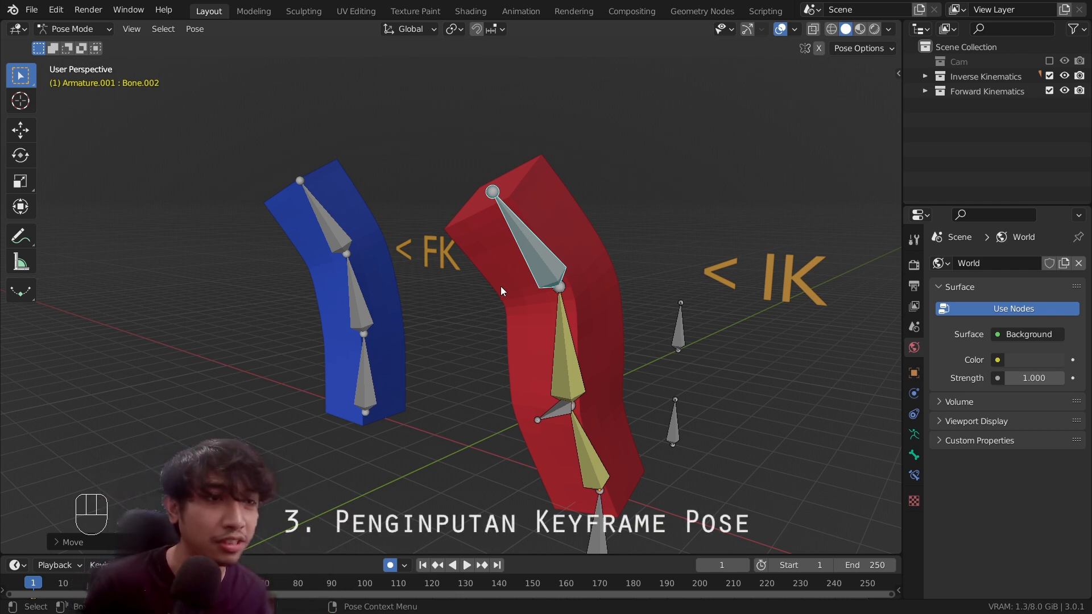
{"action": "key", "text": "a"}
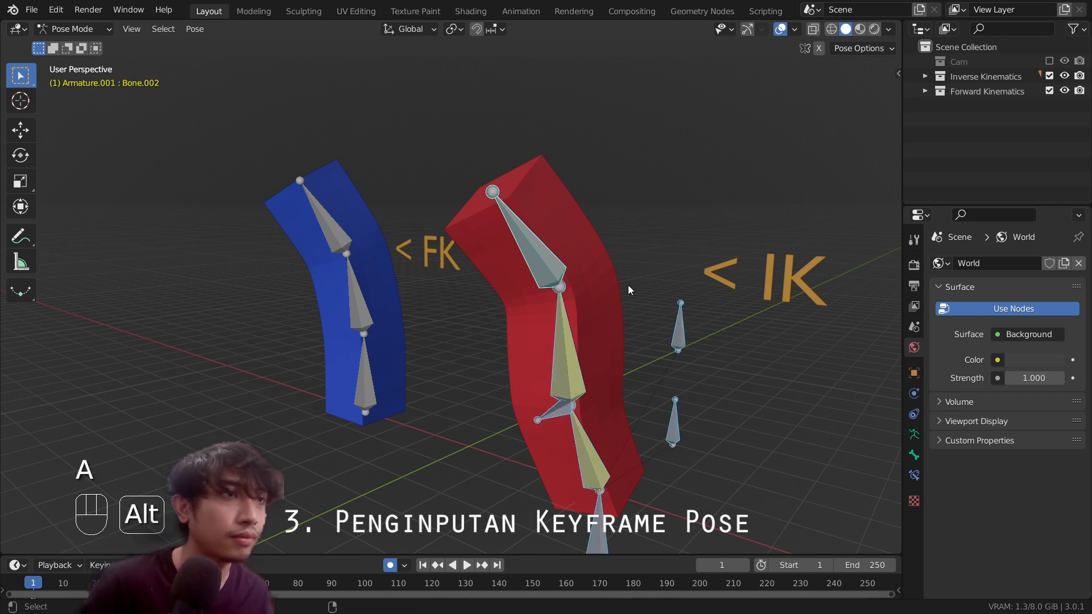
{"action": "key", "text": "alt+r"}
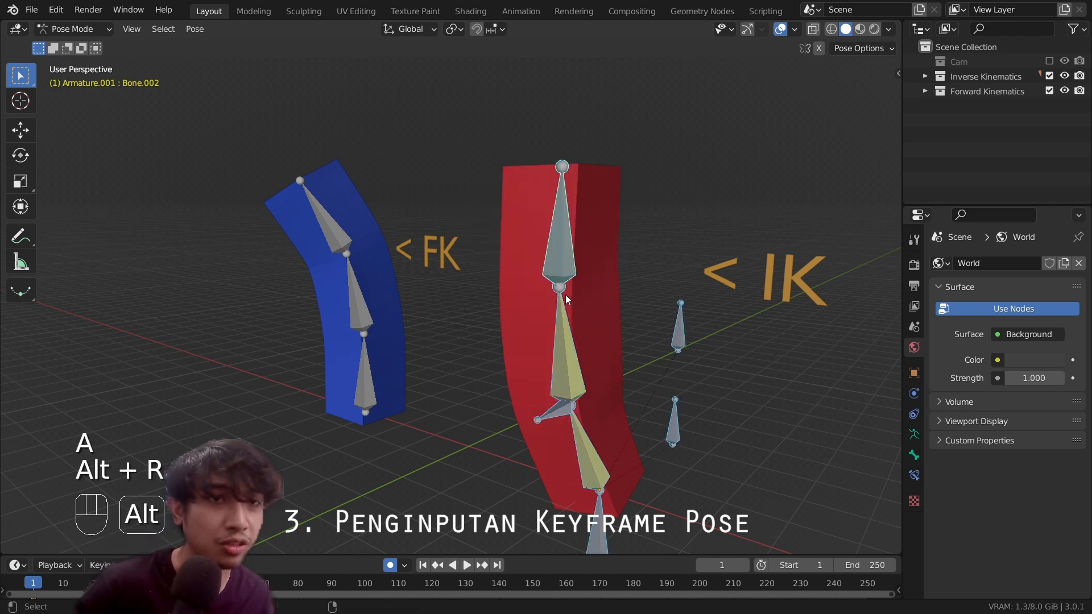
{"action": "key", "text": "alt+g"}
{"action": "left_click", "coordinate": [79, 30]}
{"action": "left_click", "coordinate": [80, 46]}
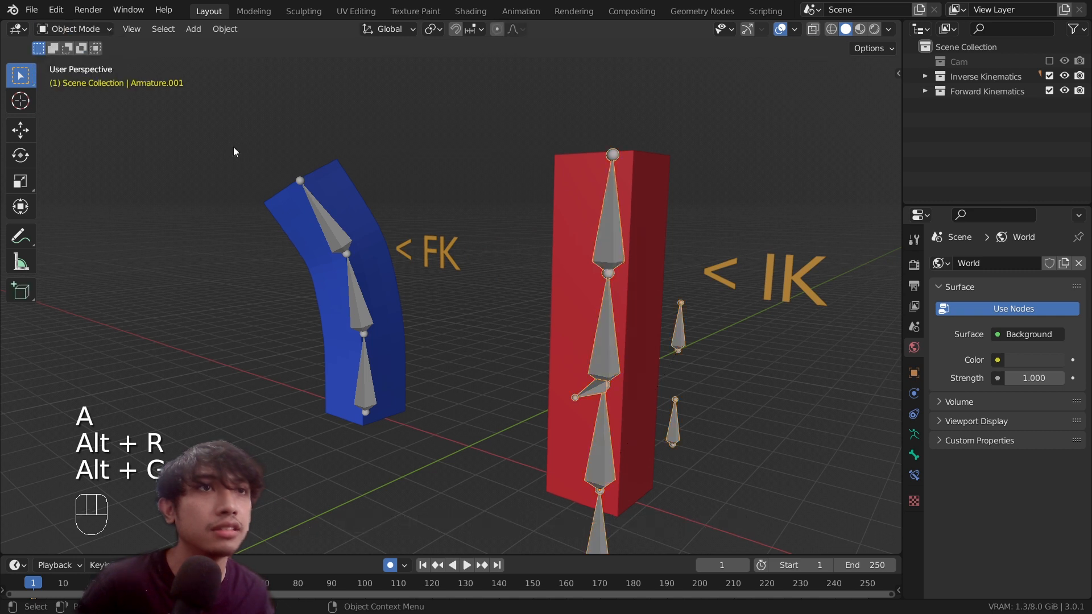
Put the blue FK armature in Pose Mode and clear the rotation and location of all its bones
{"action": "left_click", "coordinate": [289, 180]}
{"action": "left_click", "coordinate": [80, 29]}
{"action": "left_click", "coordinate": [79, 78]}
{"action": "key", "text": "alt+a"}
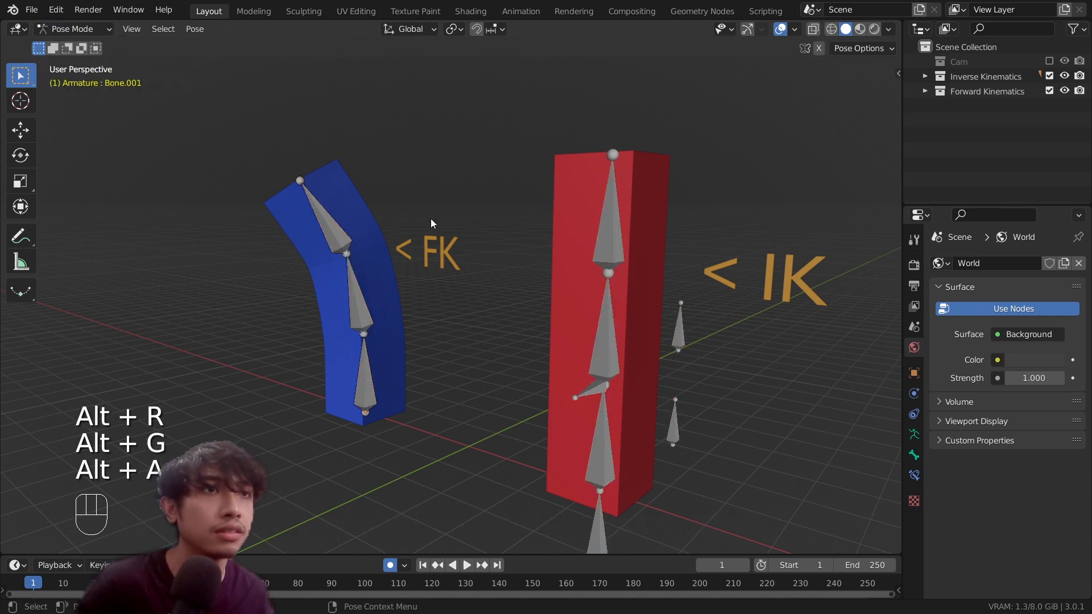
{"action": "key", "text": "a"}
{"action": "key", "text": "alt+r"}
{"action": "key", "text": "a"}
{"action": "key", "text": "a"}
{"action": "key", "text": "alt+r"}
{"action": "key", "text": "alt+g"}
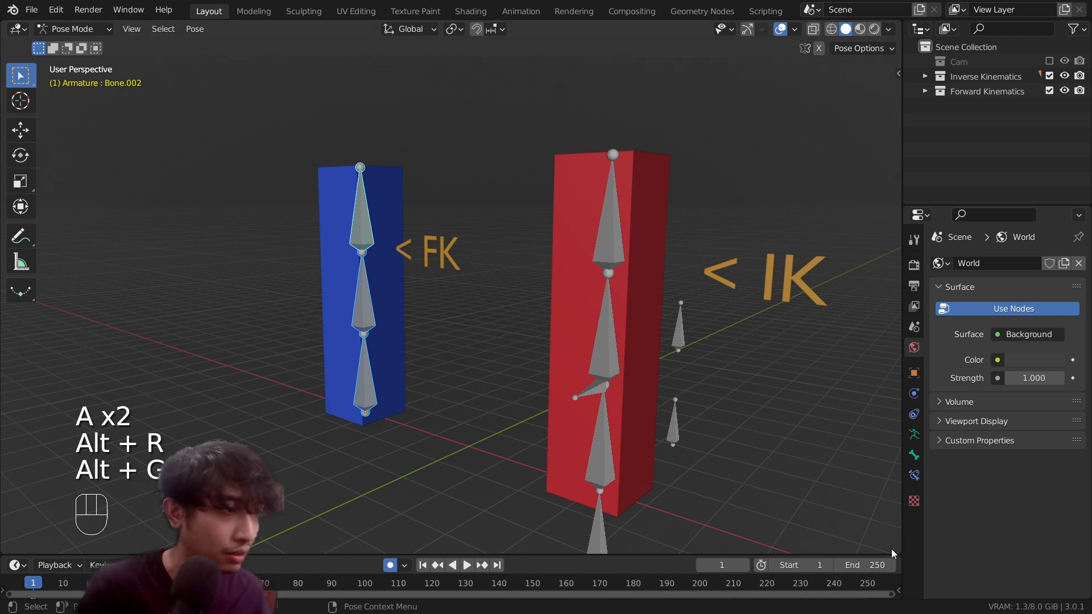
Split the 3D viewport horizontally, make the lower area a Dope Sheet and enlarge it to show the bone channels
{"action": "left_click_drag", "start_coordinate": [895, 549], "coordinate": [877, 430]}
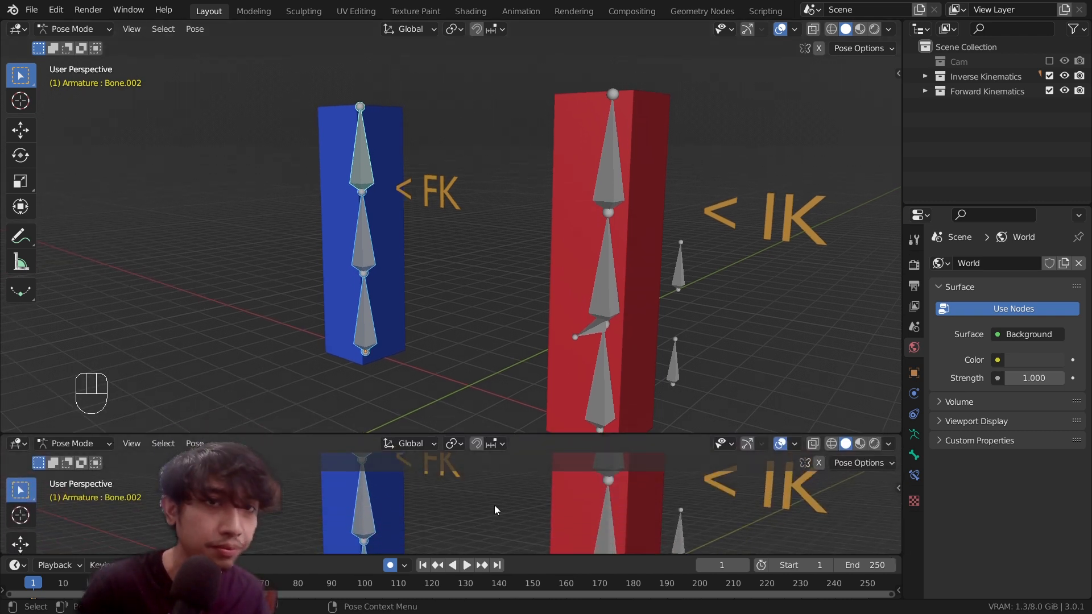
{"action": "left_click", "coordinate": [17, 443]}
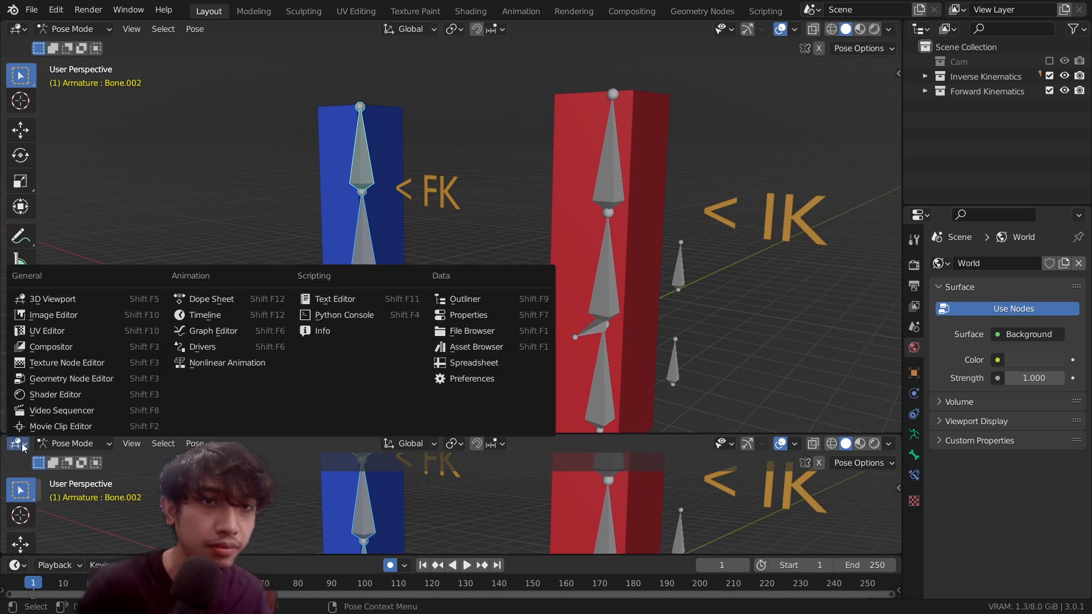
{"action": "left_click", "coordinate": [230, 303]}
{"action": "left_click_drag", "start_coordinate": [352, 433], "coordinate": [354, 354]}
{"action": "middle_click_drag", "start_coordinate": [253, 481], "coordinate": [416, 456], "text": "shift"}
{"action": "scroll", "coordinate": [415, 455], "scroll_direction": "down", "scroll_amount": 1}
{"action": "middle_click_drag", "start_coordinate": [347, 292], "coordinate": [496, 254]}
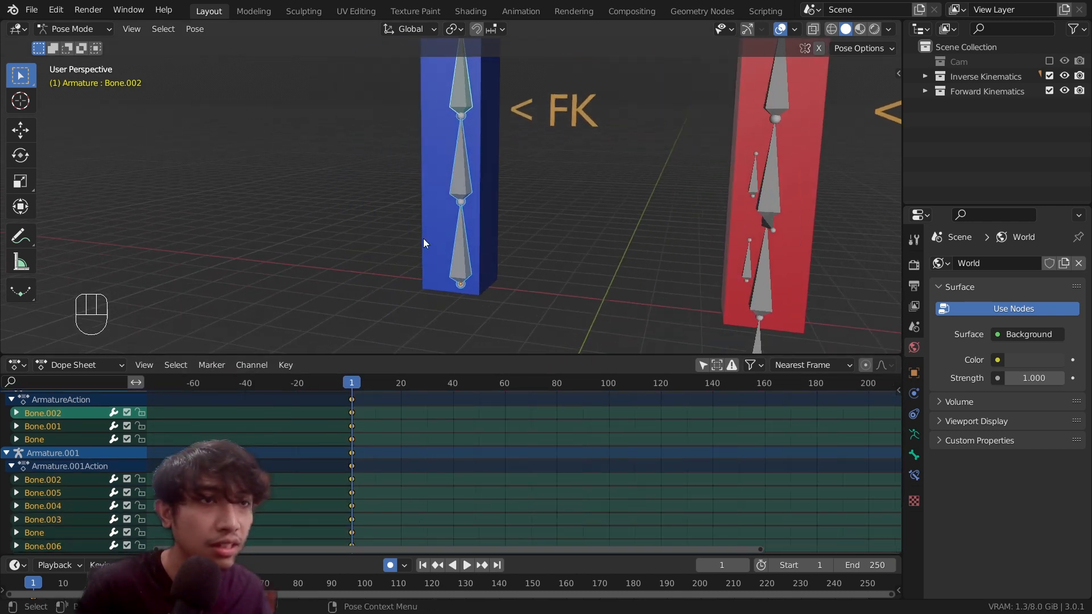
Delete all existing bone keyframes at frame 1 in the Dope Sheet
{"action": "left_click", "coordinate": [391, 567]}
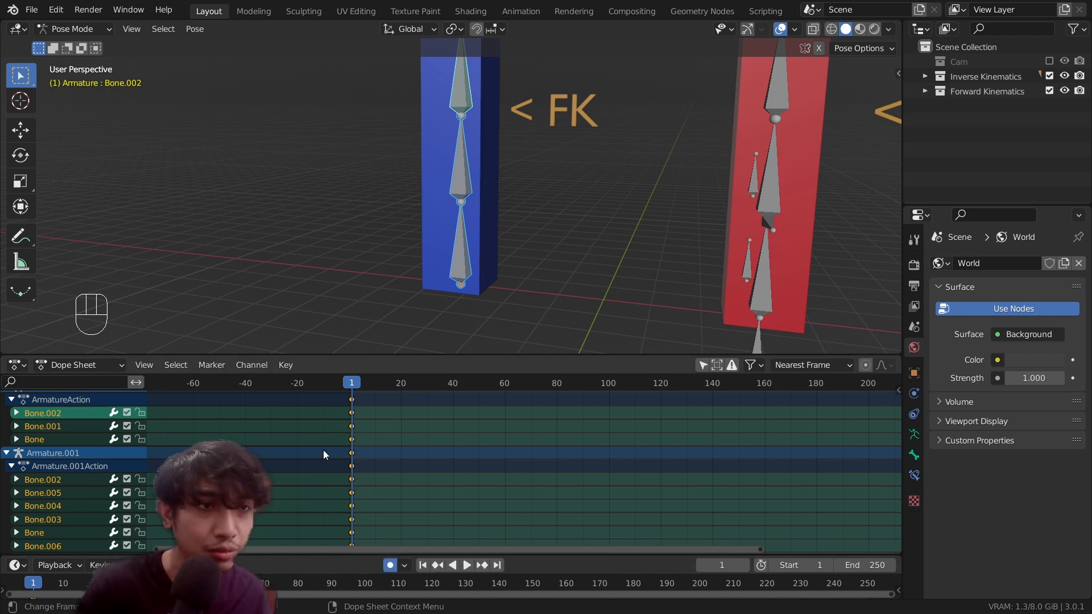
{"action": "middle_click_drag", "start_coordinate": [508, 263], "coordinate": [465, 272]}
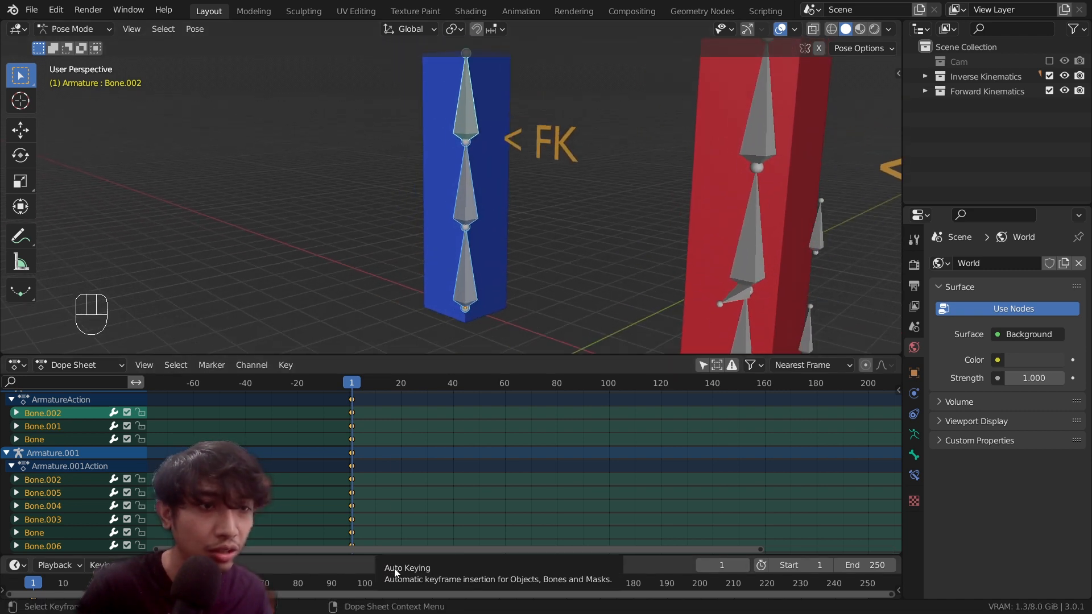
{"action": "key", "text": "x"}
{"action": "left_click", "coordinate": [364, 446]}
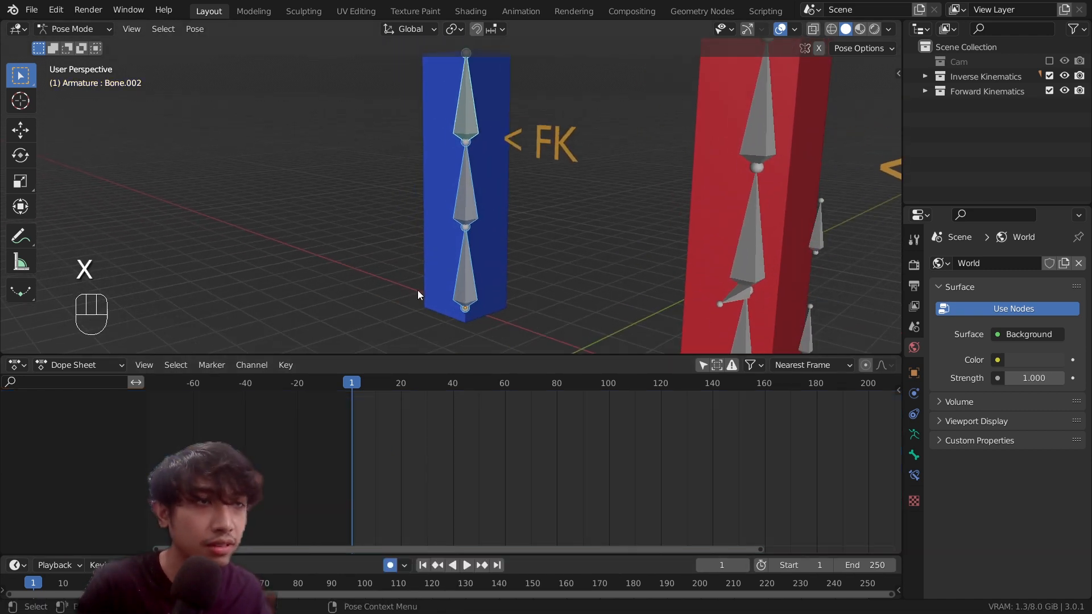
Turn off Auto Keying and shrink the Dope Sheet to give the 3D viewport more height
{"action": "left_click", "coordinate": [390, 566]}
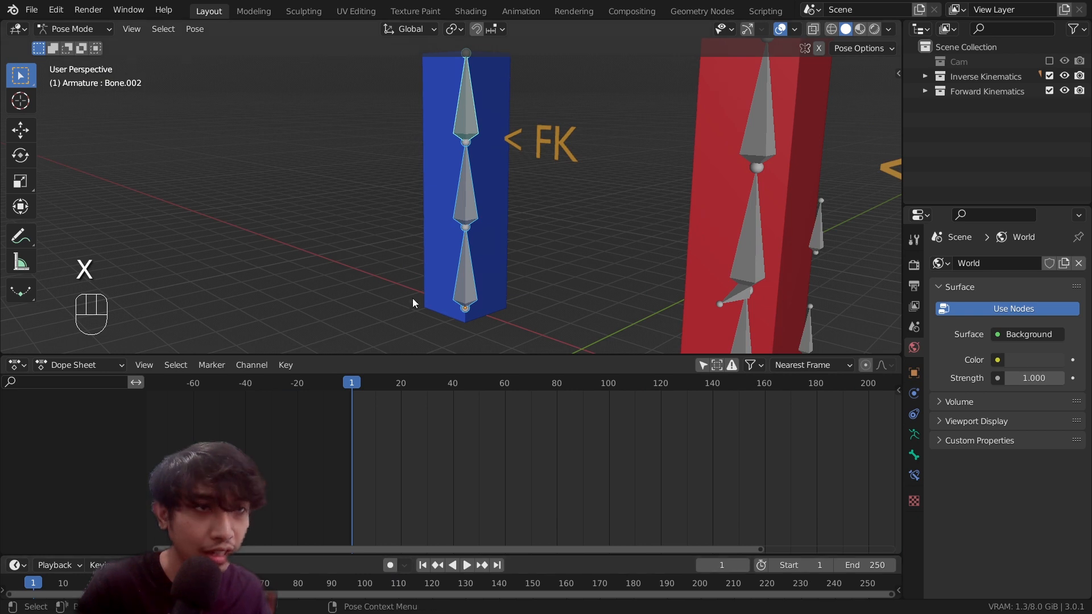
{"action": "left_click_drag", "start_coordinate": [440, 353], "coordinate": [446, 458]}
{"action": "middle_click_drag", "start_coordinate": [457, 336], "coordinate": [498, 334]}
{"action": "scroll", "coordinate": [497, 334], "scroll_direction": "up", "scroll_amount": 1}
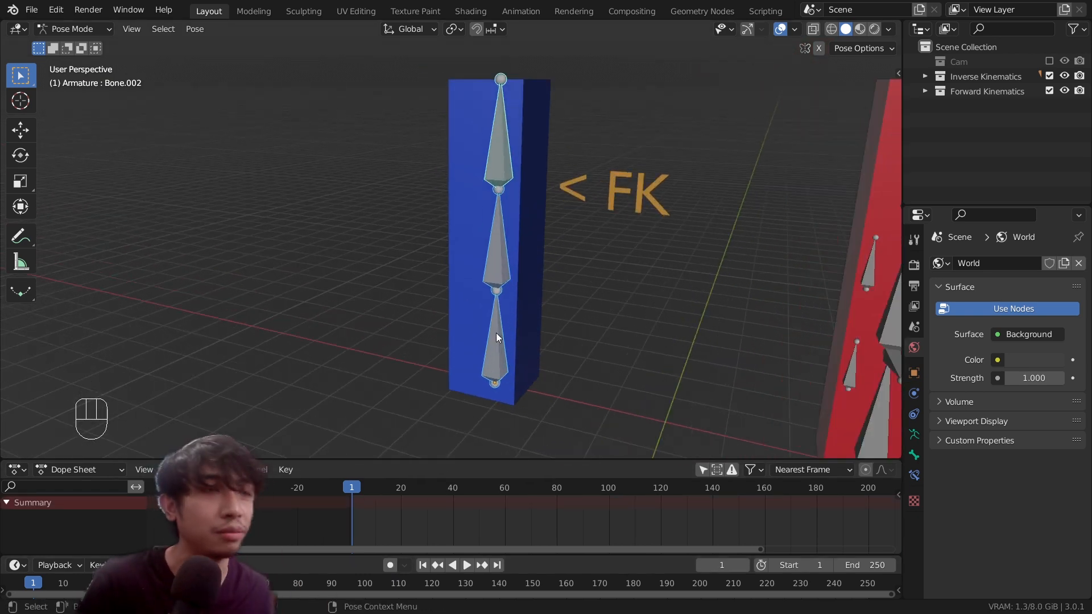
Select the bottom bone of the blue FK armature and turn Auto Keying on
{"action": "left_click", "coordinate": [496, 335]}
{"action": "middle_click_drag", "start_coordinate": [497, 335], "coordinate": [459, 416]}
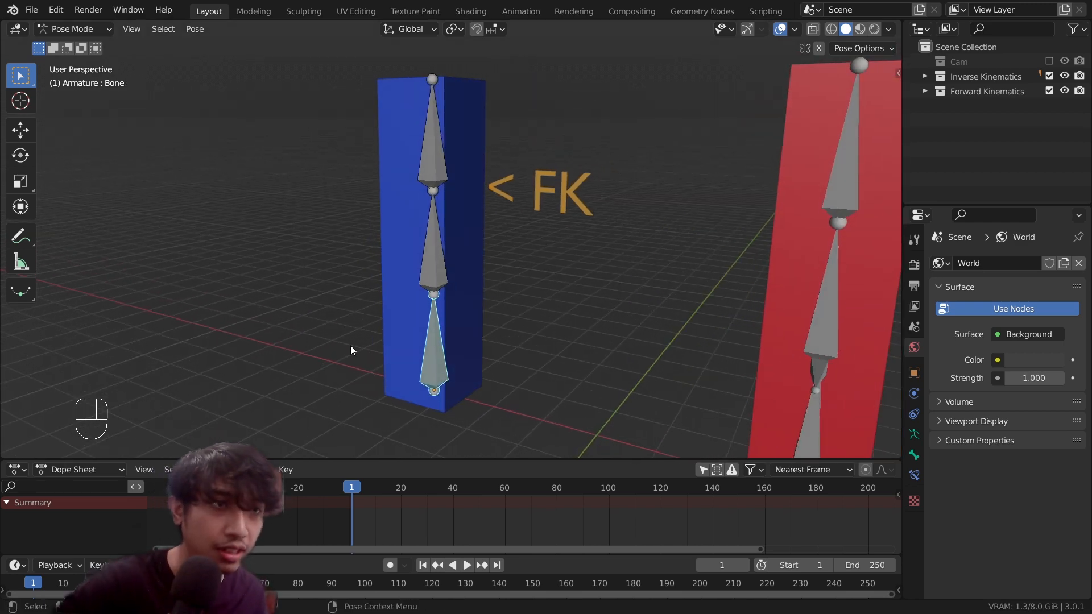
{"action": "middle_click_drag", "start_coordinate": [439, 366], "coordinate": [384, 373]}
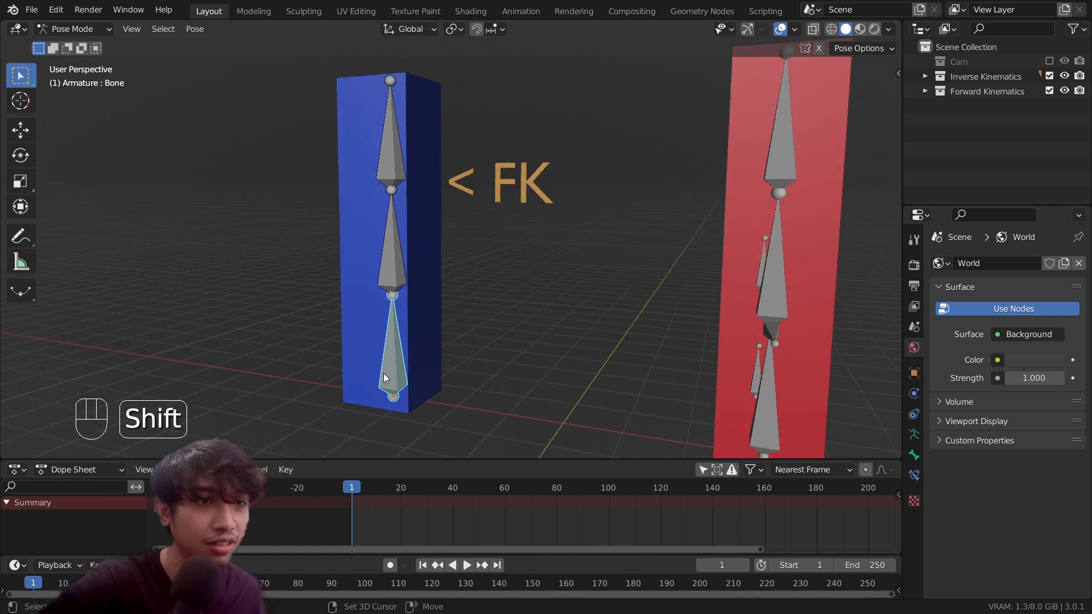
{"action": "left_click", "coordinate": [389, 565]}
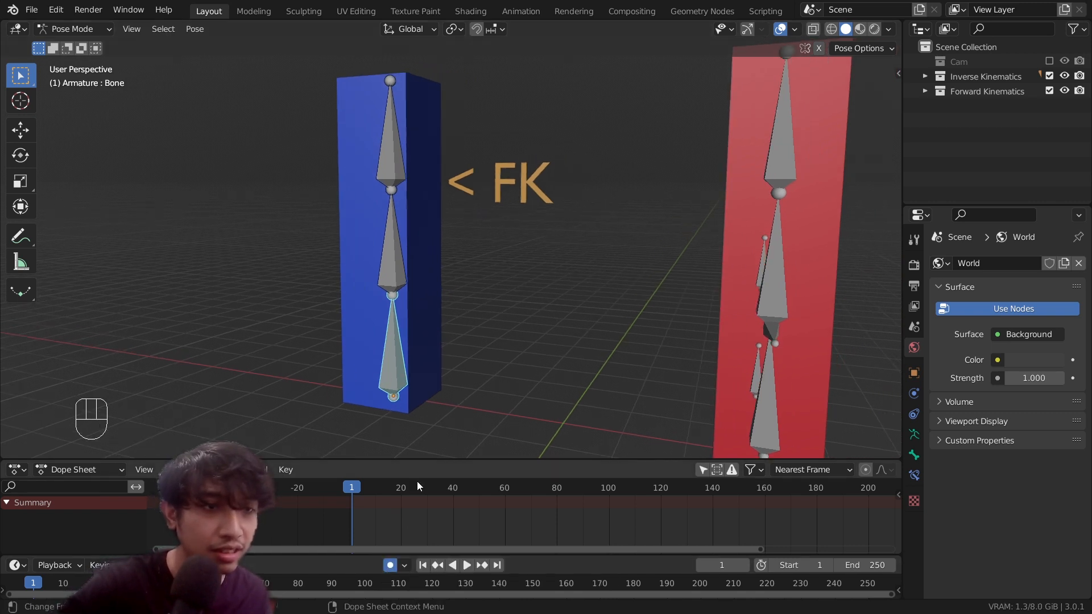
Insert a Location, Rotation & Scale keyframe at frame 1 for the top bone of the blue FK armature
{"action": "left_click", "coordinate": [393, 244]}
{"action": "left_click", "coordinate": [396, 185]}
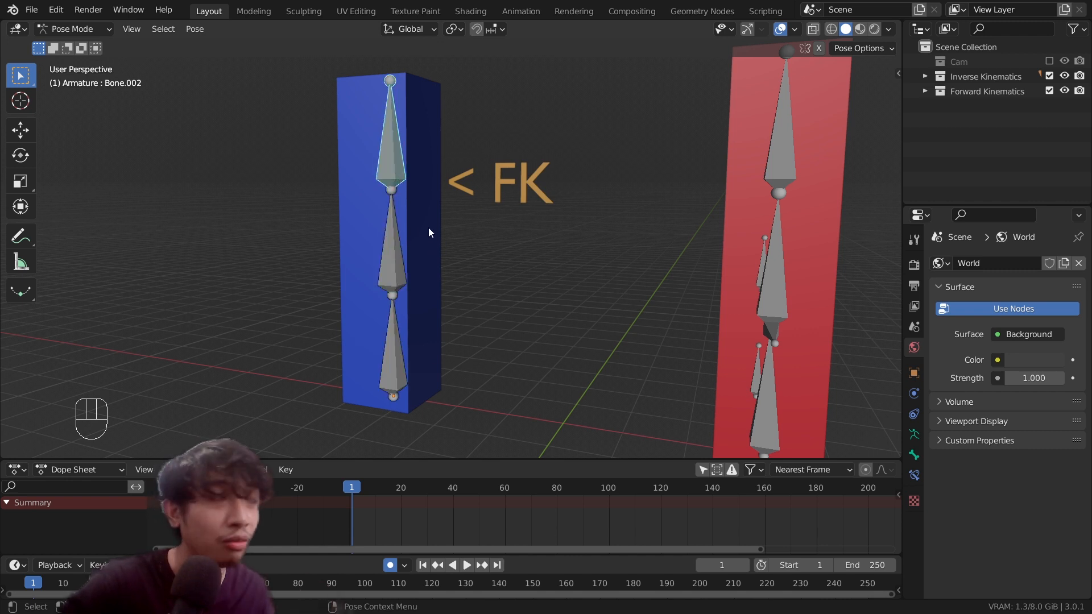
{"action": "key", "text": "i"}
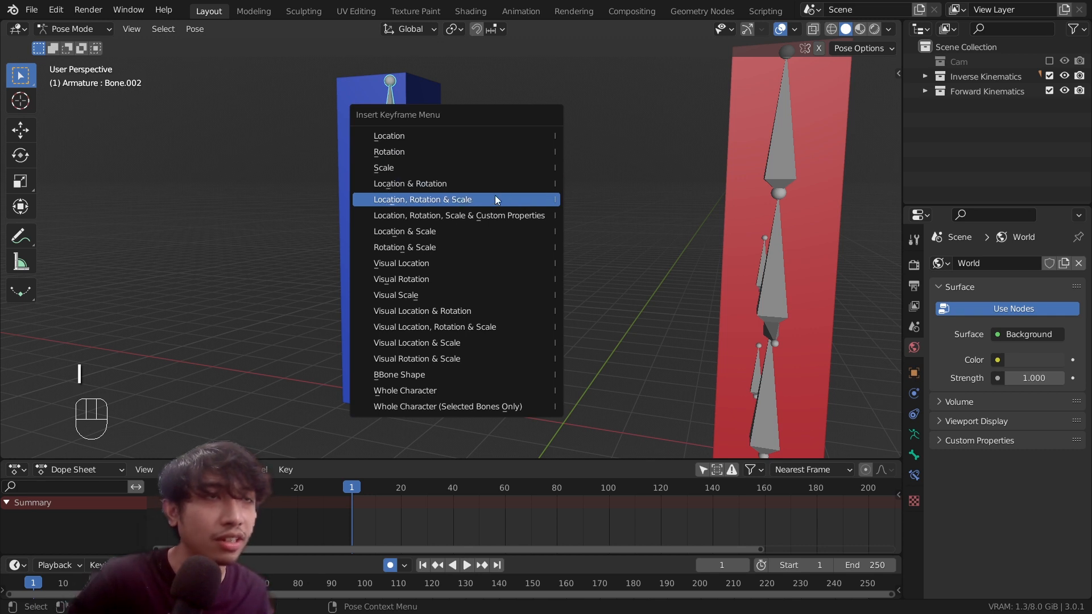
{"action": "left_click", "coordinate": [496, 197]}
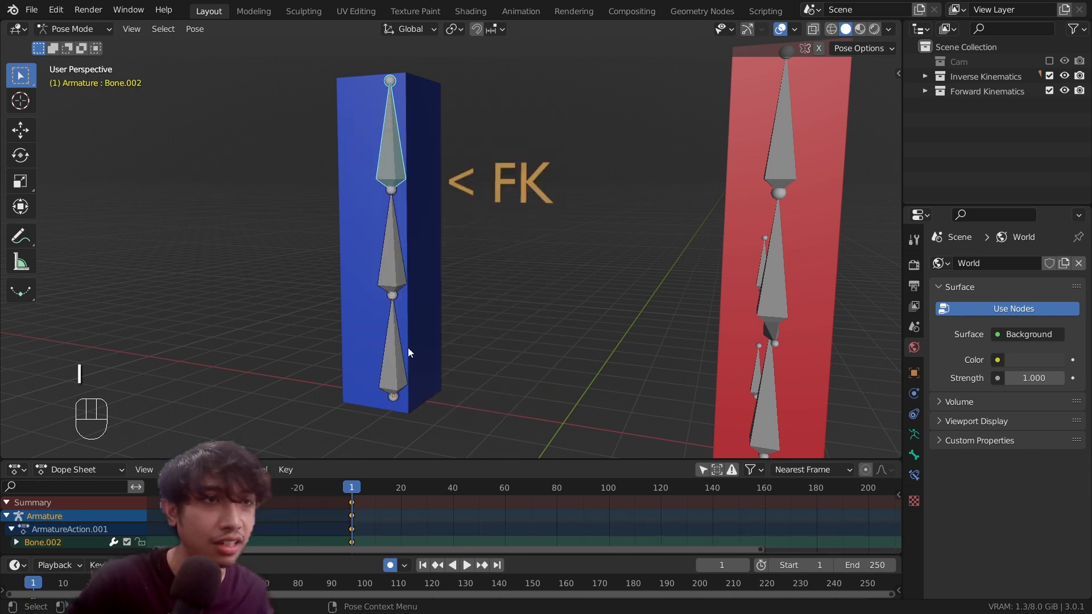
Keyframe all three bones of the blue FK armature at frame 1 and enlarge the Dope Sheet to show their channels
{"action": "middle_click_drag", "start_coordinate": [428, 426], "coordinate": [439, 251], "text": "shift"}
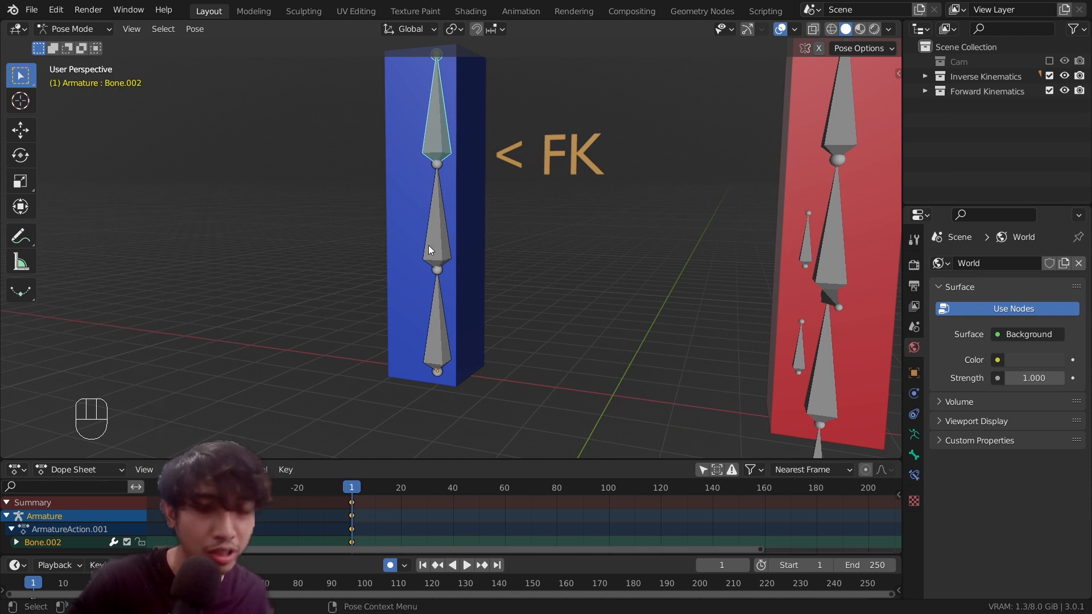
{"action": "key", "text": "a"}
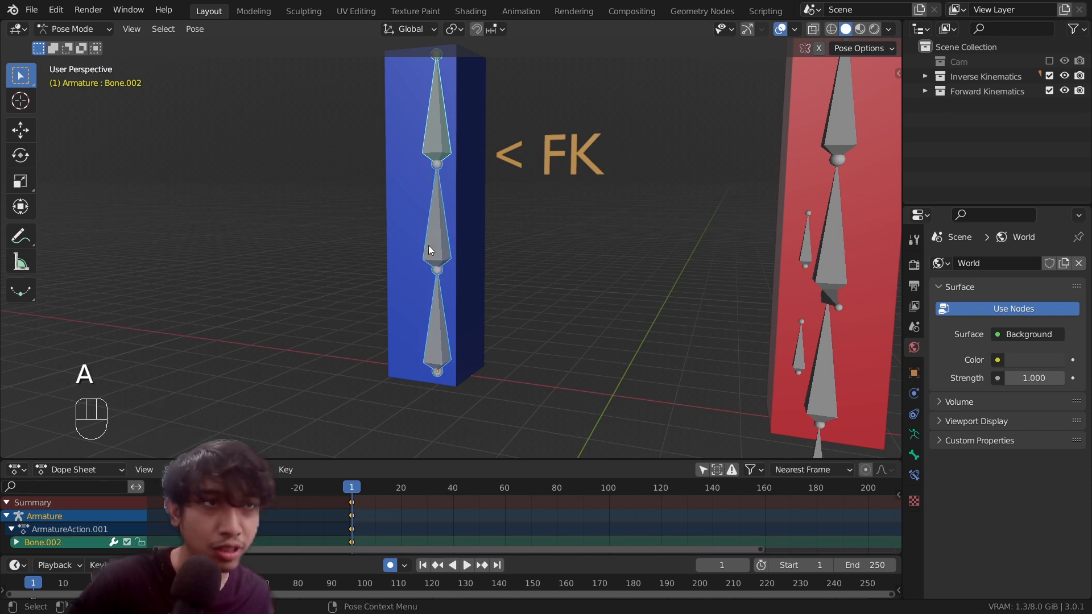
{"action": "key", "text": "i"}
{"action": "left_click", "coordinate": [513, 231]}
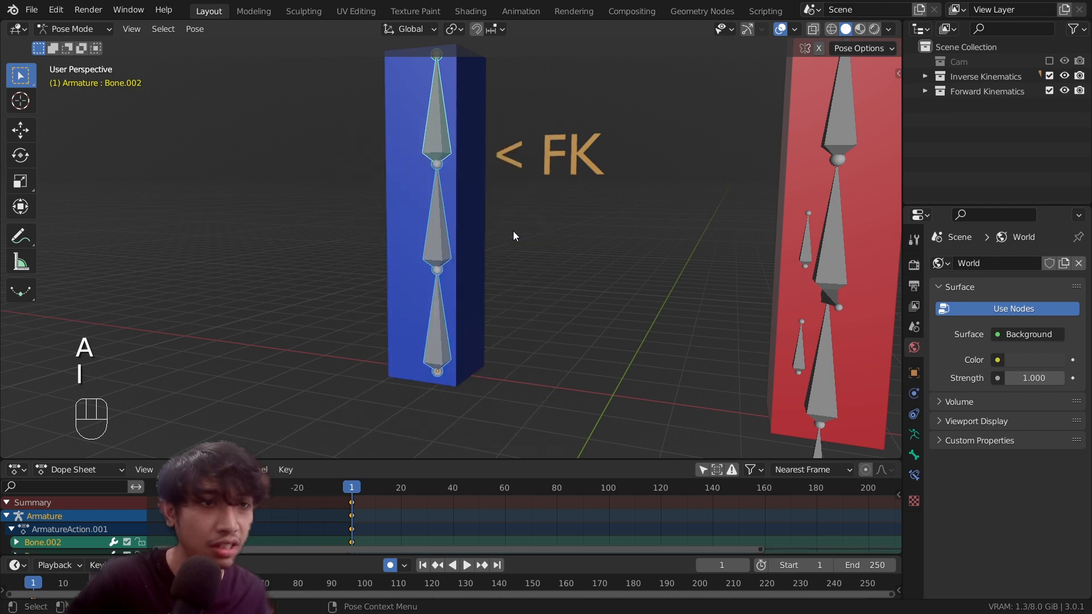
{"action": "left_click_drag", "start_coordinate": [403, 460], "coordinate": [403, 391]}
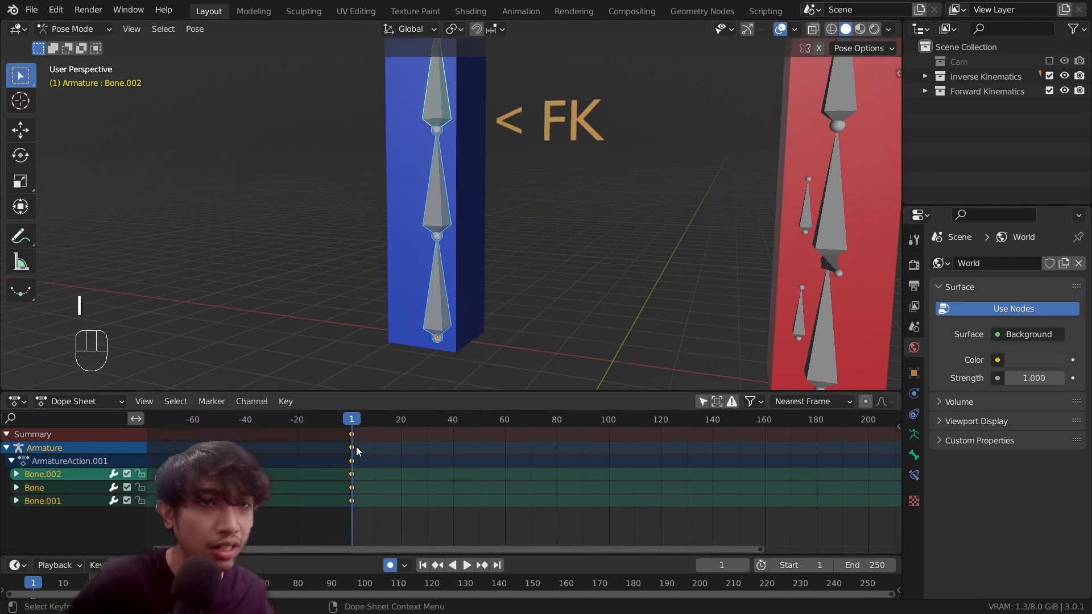
Go to frame 15 and rotate the bottom bone of the blue FK armature to lean the column sideways
{"action": "left_click_drag", "start_coordinate": [351, 427], "coordinate": [363, 425]}
{"action": "middle_click_drag", "start_coordinate": [442, 327], "coordinate": [500, 347], "text": "shift"}
{"action": "left_click_drag", "start_coordinate": [360, 423], "coordinate": [389, 426]}
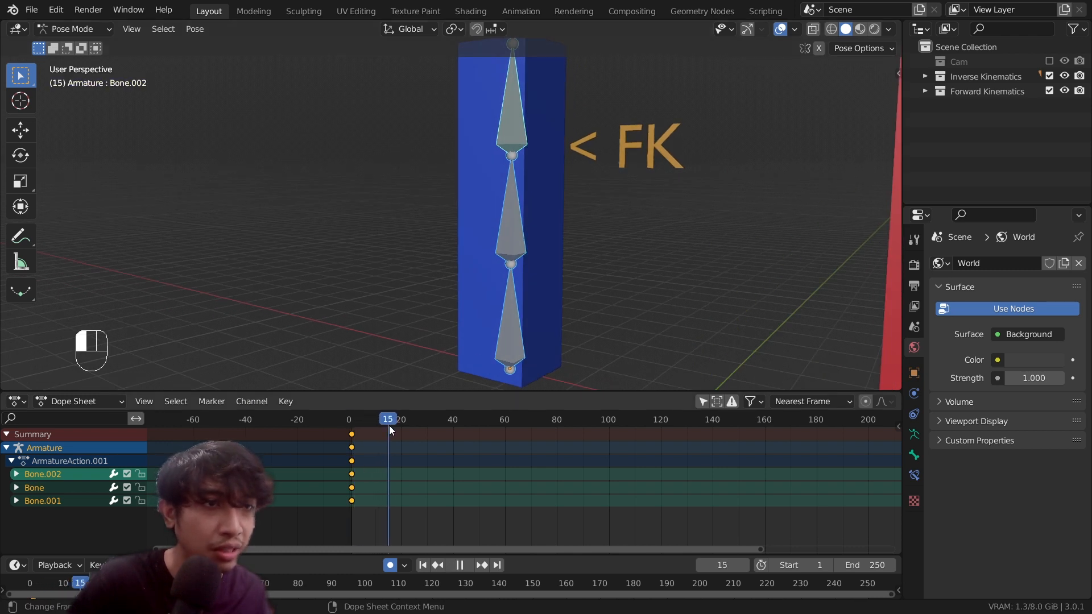
{"action": "left_click", "coordinate": [516, 319]}
{"action": "middle_click_drag", "start_coordinate": [515, 320], "coordinate": [478, 300], "text": "shift"}
{"action": "key", "text": "r"}
{"action": "left_click", "coordinate": [510, 257]}
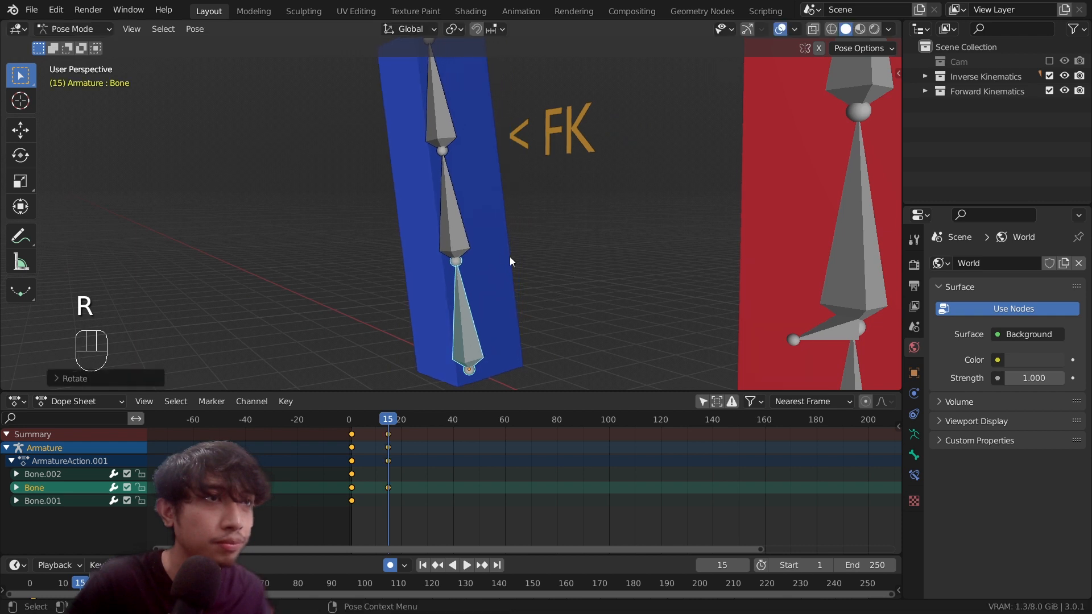
Rotate the middle bone and the top bone of the blue FK armature to bend the column at frame 15
{"action": "left_click", "coordinate": [506, 250]}
{"action": "key", "text": "r"}
{"action": "left_click", "coordinate": [564, 247]}
{"action": "left_click", "coordinate": [418, 190]}
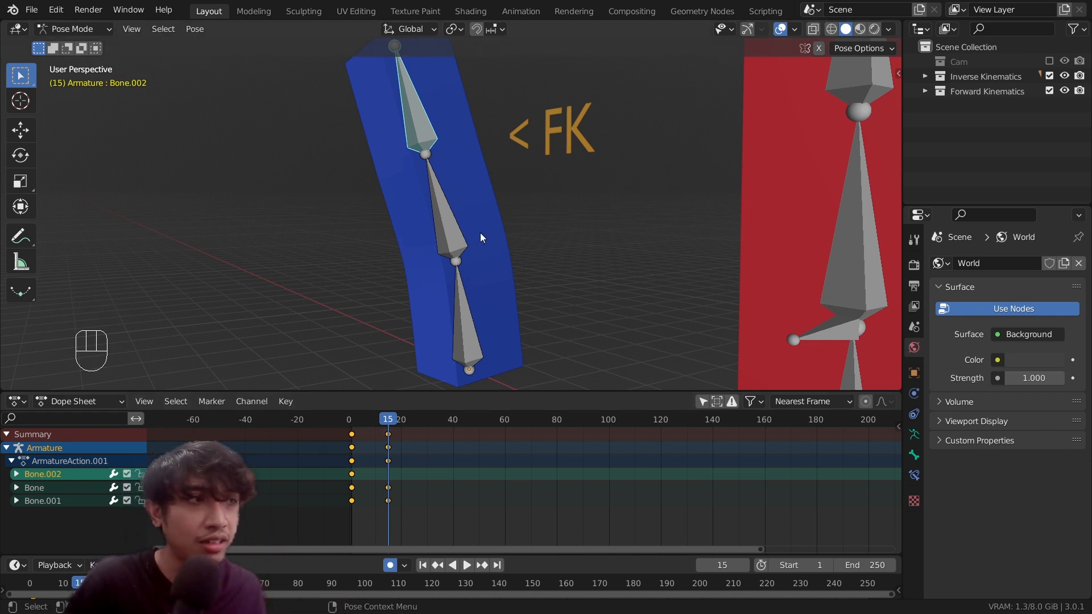
{"action": "middle_click_drag", "start_coordinate": [480, 233], "coordinate": [551, 224]}
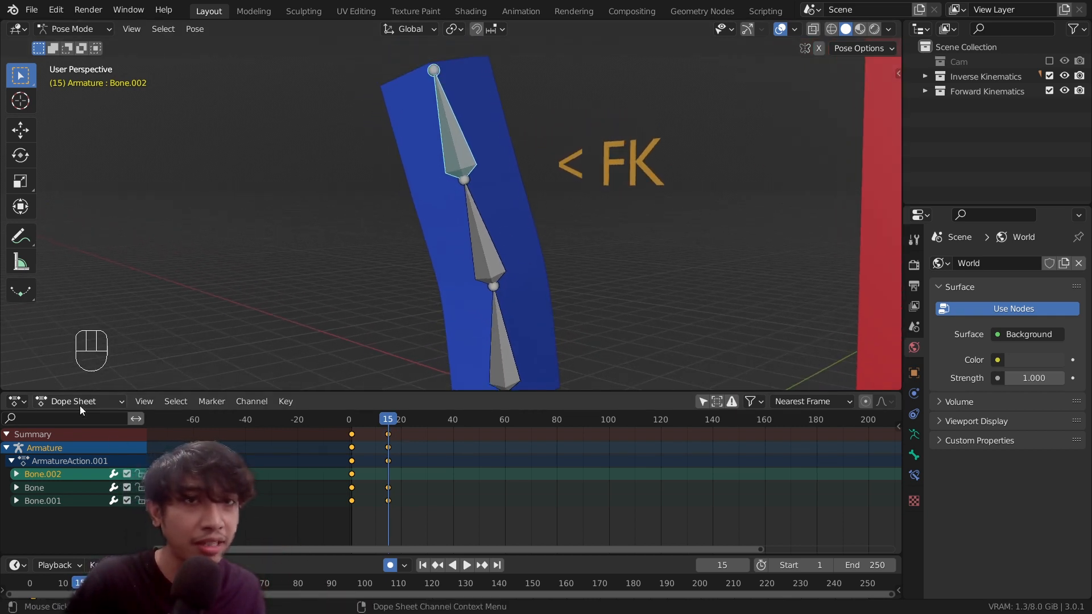
{"action": "key", "text": "r"}
{"action": "left_click", "coordinate": [537, 145]}
Rotate the middle and bottom bones of the blue FK armature further to complete the curved pose at frame 15
{"action": "left_click", "coordinate": [487, 244]}
{"action": "key", "text": "r"}
{"action": "left_click", "coordinate": [555, 192]}
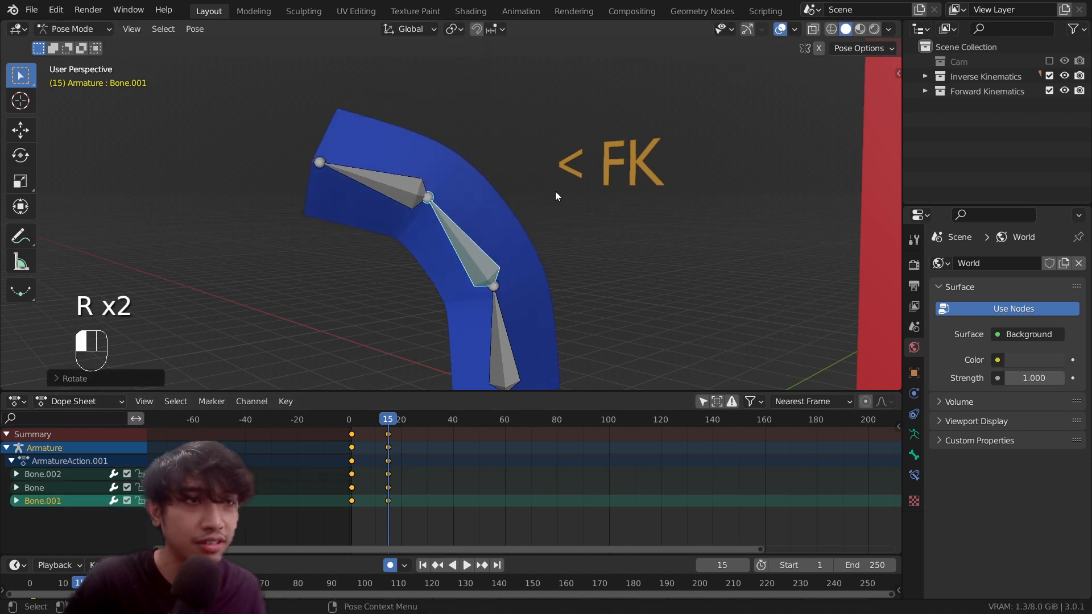
{"action": "left_click", "coordinate": [497, 321]}
{"action": "key", "text": "r"}
{"action": "left_click", "coordinate": [326, 397]}
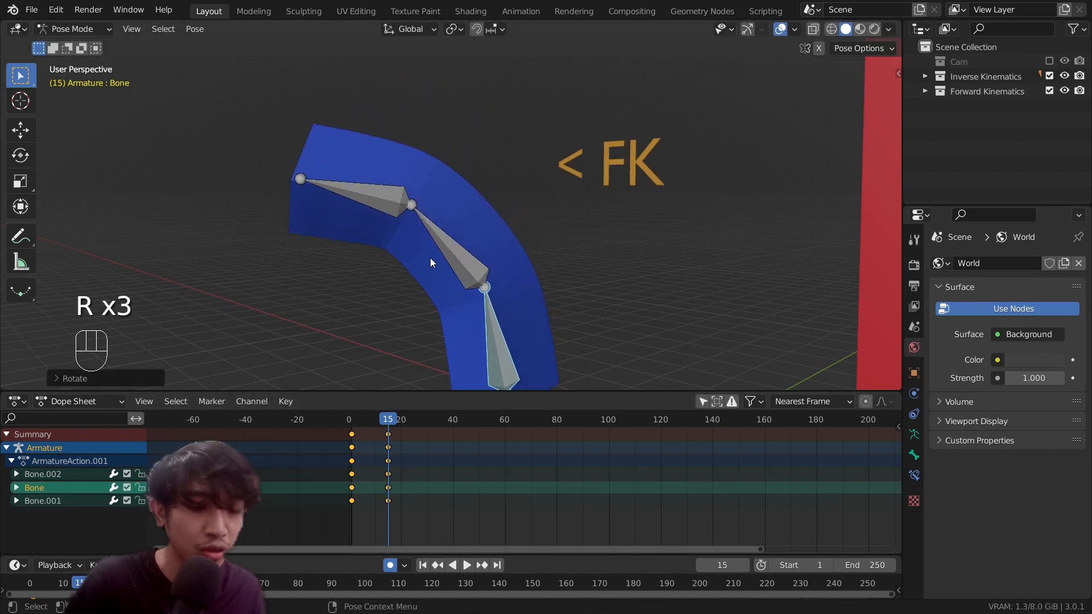
{"action": "middle_click_drag", "start_coordinate": [468, 236], "coordinate": [530, 235]}
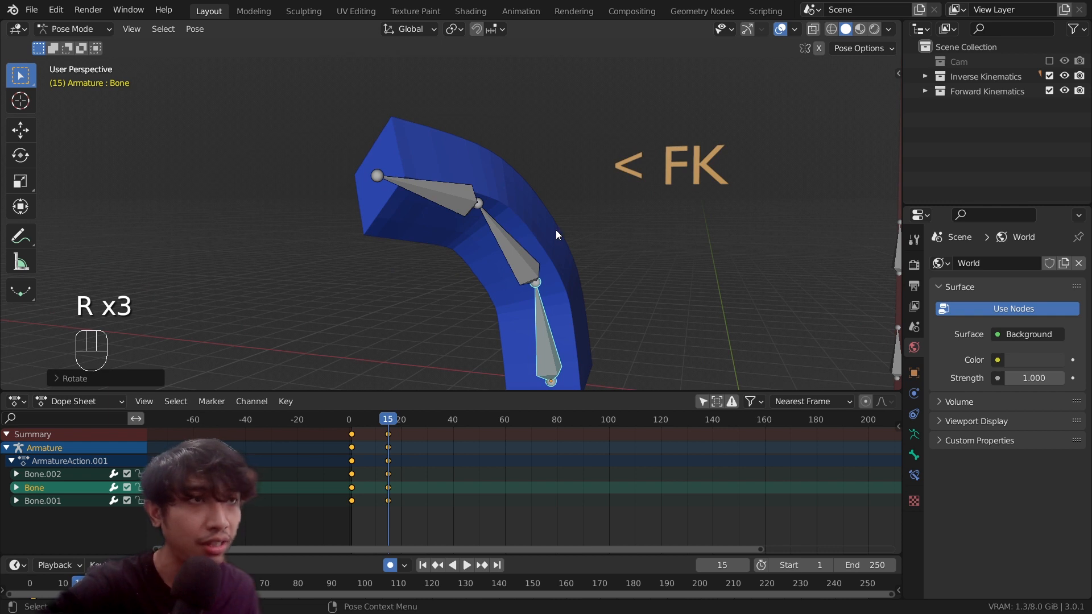
Examine the keyframe types offered for the bottom FK bone, including Location, Rotation & Scale
{"action": "key", "text": "i"}
{"action": "left_click", "coordinate": [555, 230]}
{"action": "key", "text": "i"}
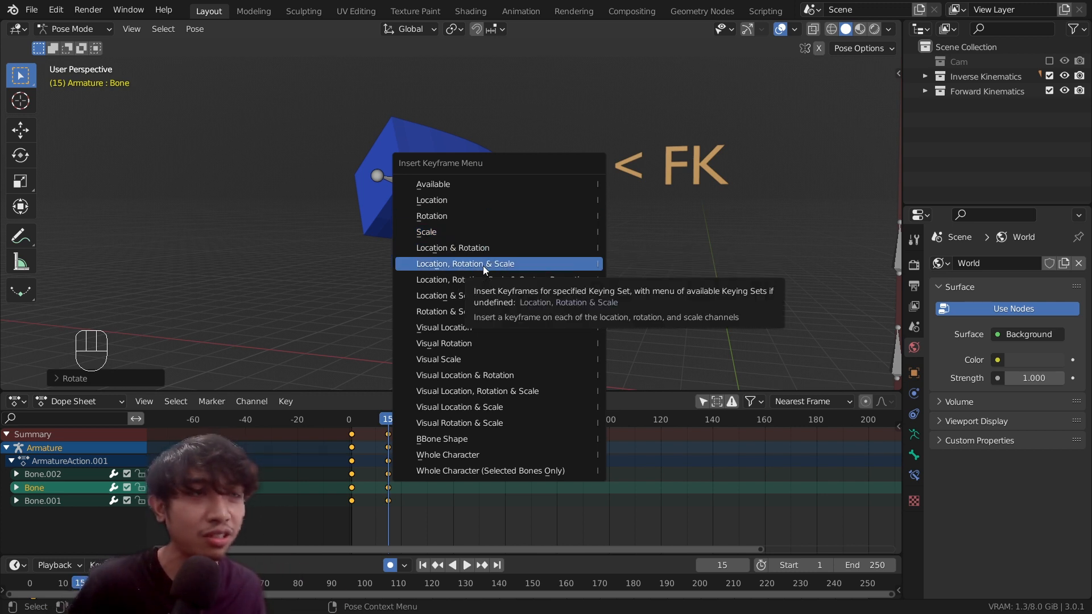
Return to Object Mode, select the red IK armature and put it in Pose Mode
{"action": "scroll", "coordinate": [625, 278], "scroll_direction": "down", "scroll_amount": 4}
{"action": "middle_click_drag", "start_coordinate": [615, 284], "coordinate": [360, 160], "text": "shift"}
{"action": "scroll", "coordinate": [361, 159], "scroll_direction": "up", "scroll_amount": 2}
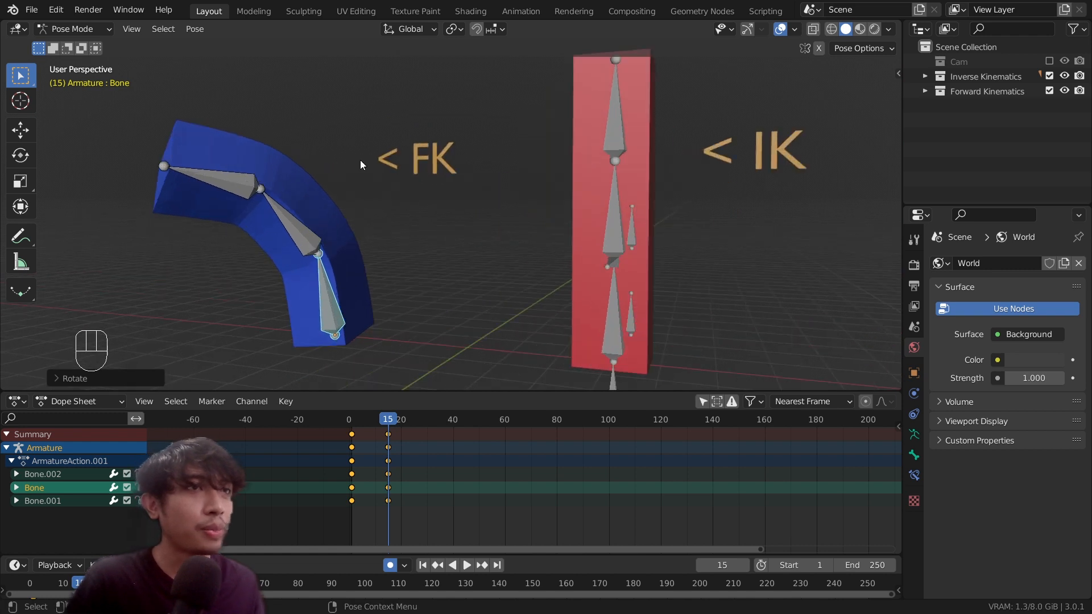
{"action": "left_click", "coordinate": [77, 29]}
{"action": "left_click", "coordinate": [80, 40]}
{"action": "middle_click_drag", "start_coordinate": [486, 198], "coordinate": [434, 190]}
{"action": "left_click", "coordinate": [481, 143]}
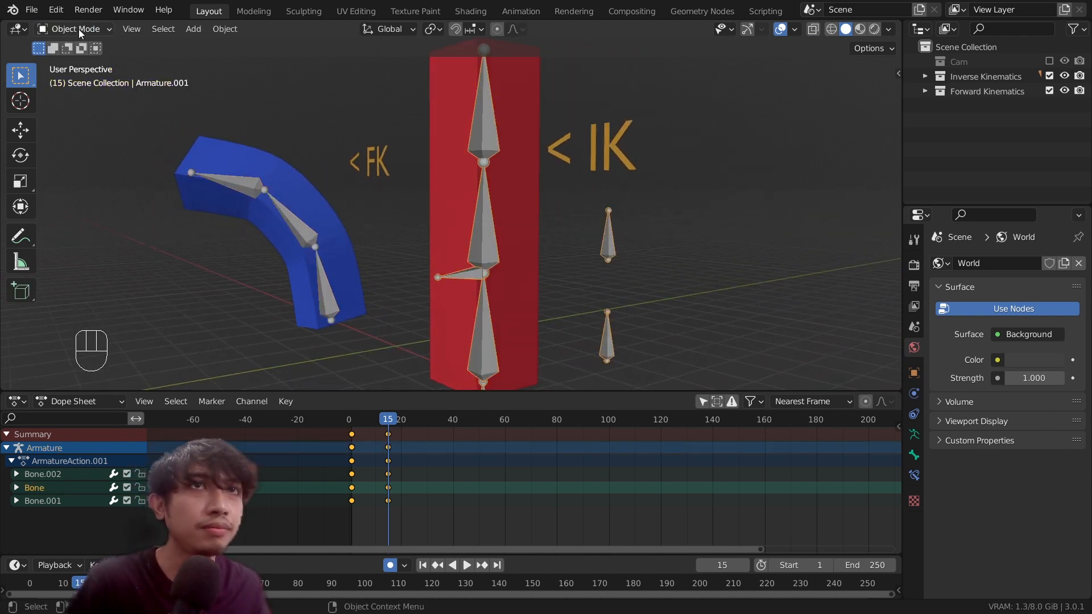
{"action": "left_click", "coordinate": [78, 29]}
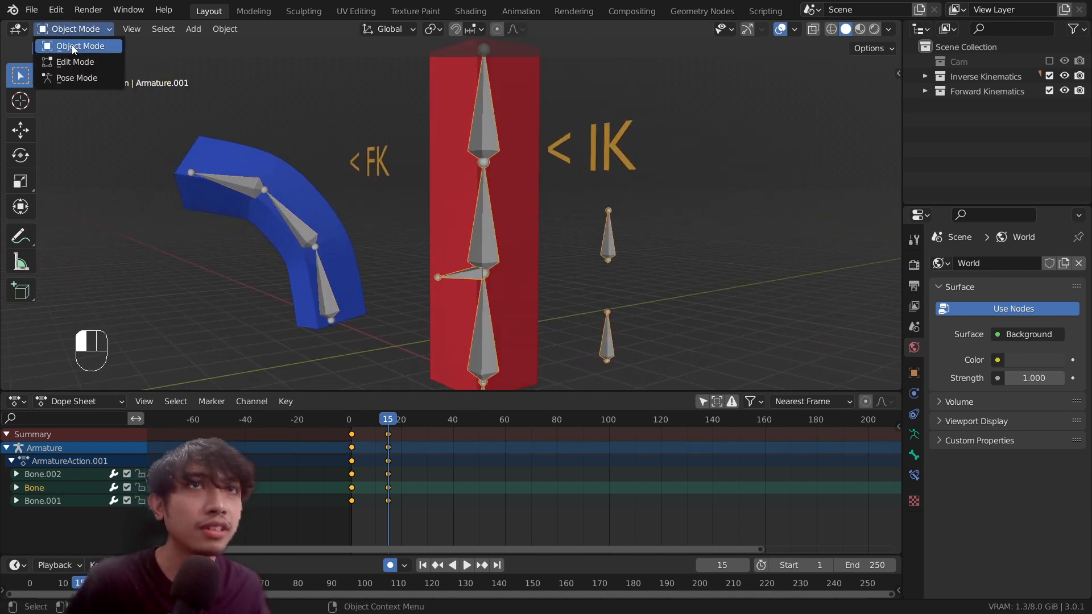
{"action": "left_click", "coordinate": [78, 78]}
Limit the Dope Sheet to show only the channels of selected bones
{"action": "middle_click_drag", "start_coordinate": [444, 210], "coordinate": [459, 248]}
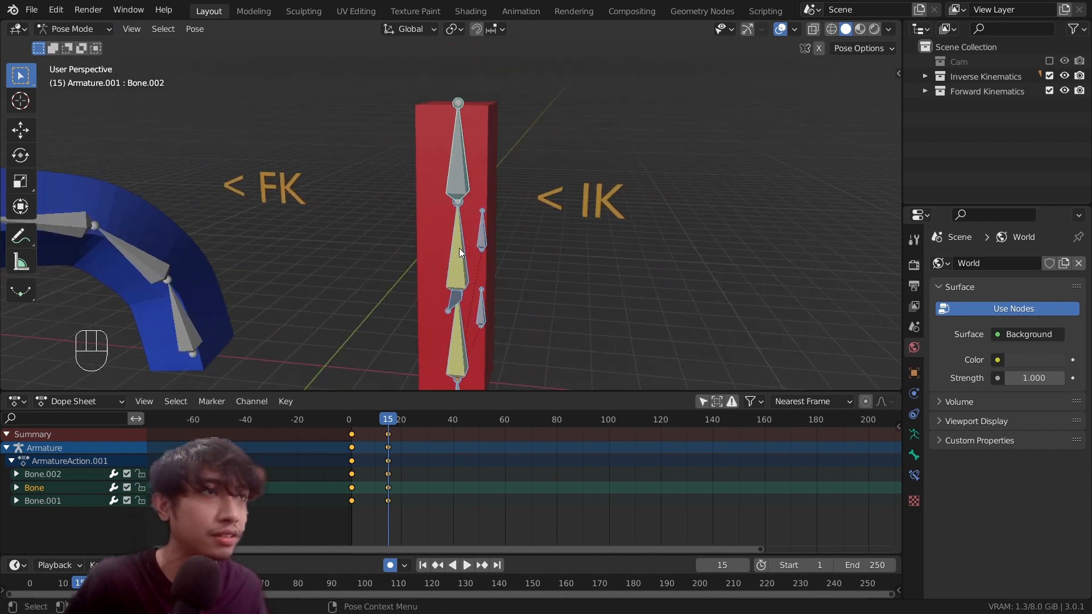
{"action": "middle_click_drag", "start_coordinate": [455, 175], "coordinate": [418, 185]}
{"action": "middle_click_drag", "start_coordinate": [418, 185], "coordinate": [490, 157], "text": "shift"}
{"action": "scroll", "coordinate": [483, 165], "scroll_direction": "up", "scroll_amount": 1}
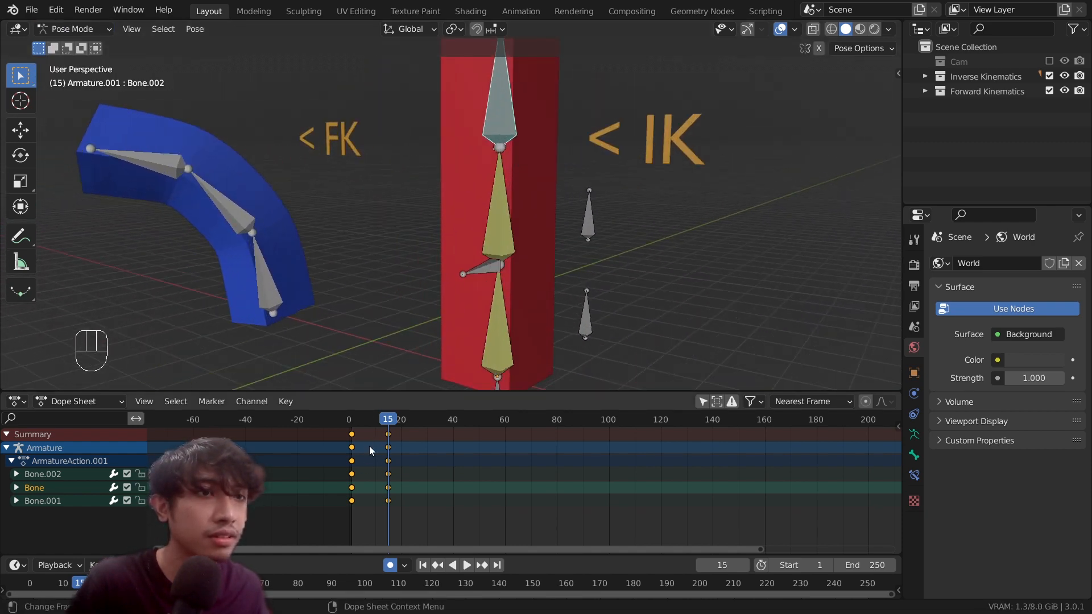
{"action": "left_click_drag", "start_coordinate": [363, 420], "coordinate": [390, 432]}
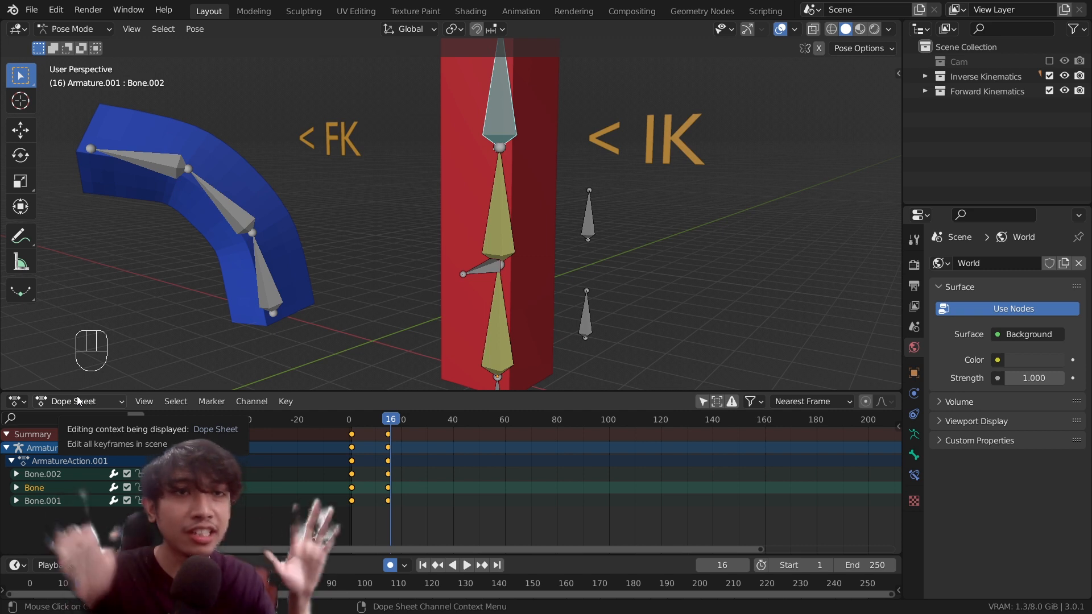
{"action": "left_click", "coordinate": [703, 402]}
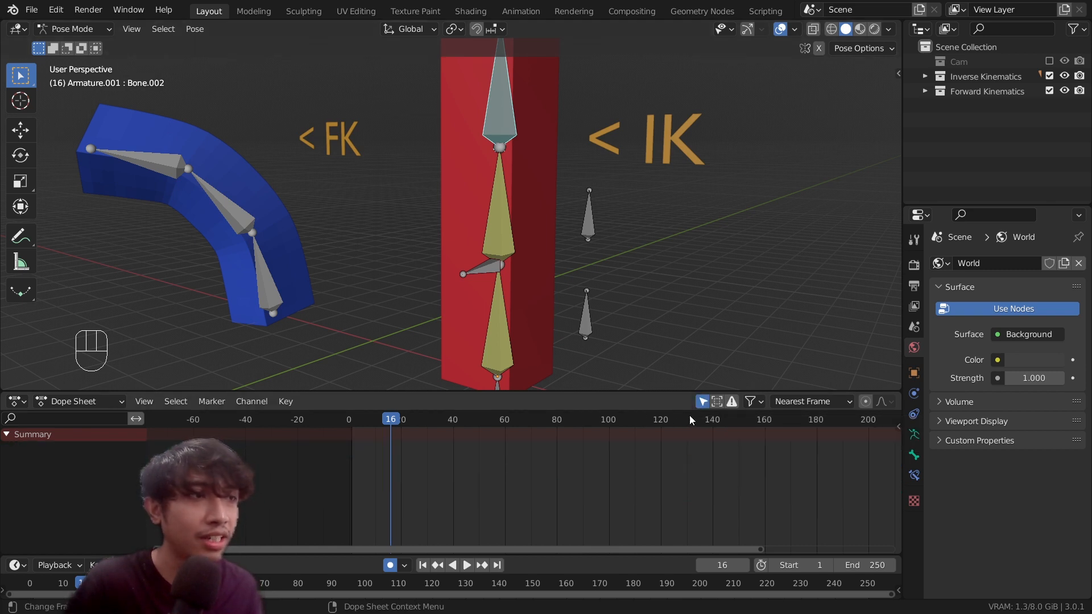
At frame 3, move the top bone of the red IK armature and rotate it to tilt toward the blue column
{"action": "left_click_drag", "start_coordinate": [398, 419], "coordinate": [357, 420]}
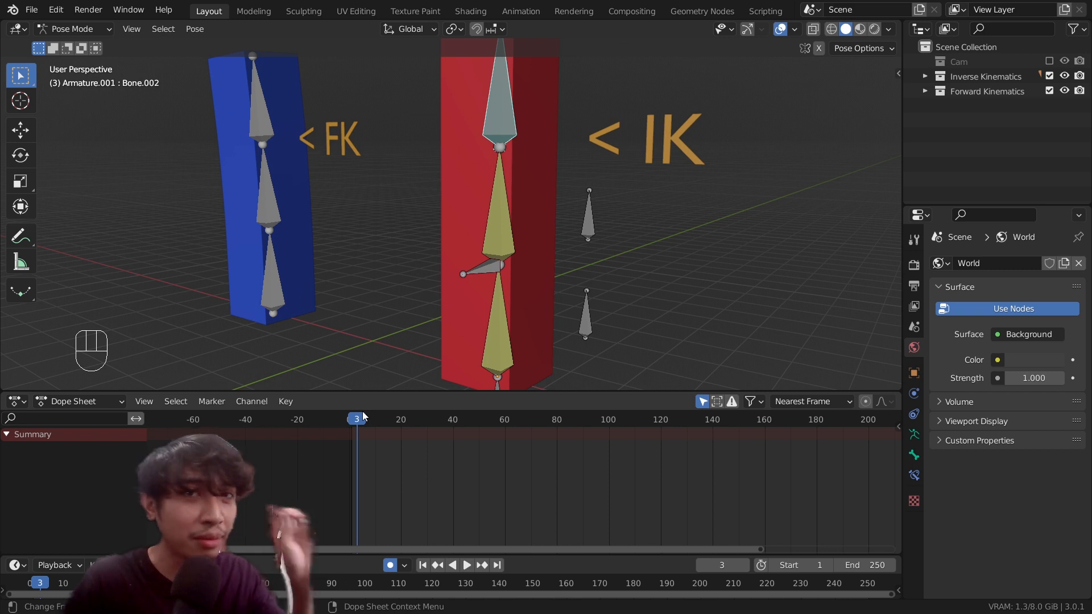
{"action": "key", "text": "shift"}
{"action": "middle_click_drag", "start_coordinate": [576, 250], "coordinate": [578, 210], "text": "shift"}
{"action": "key", "text": "g"}
{"action": "left_click", "coordinate": [543, 227]}
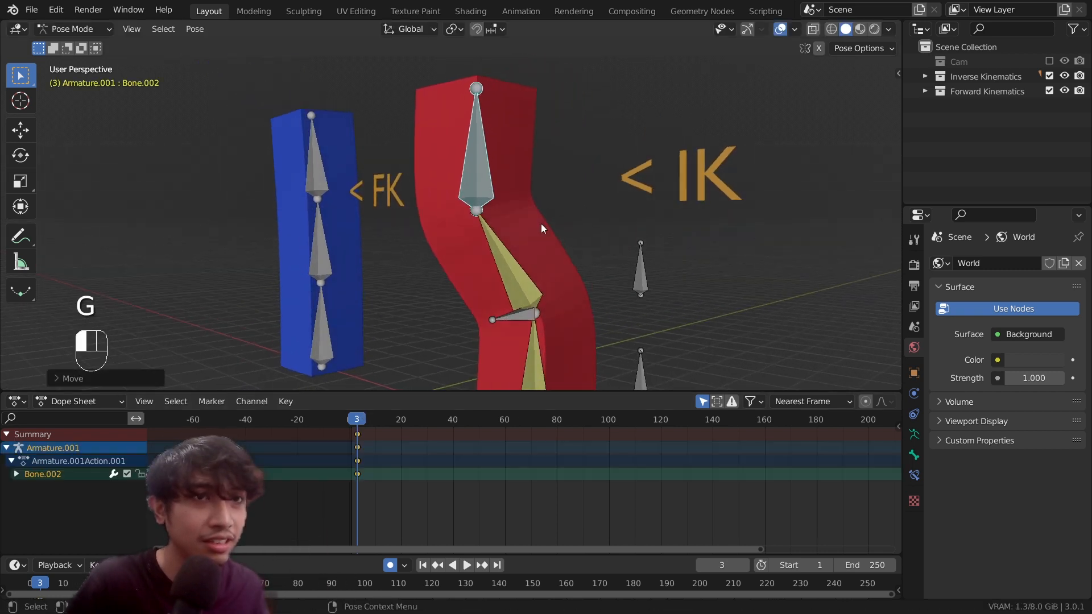
{"action": "key", "text": "r"}
{"action": "left_click", "coordinate": [583, 159]}
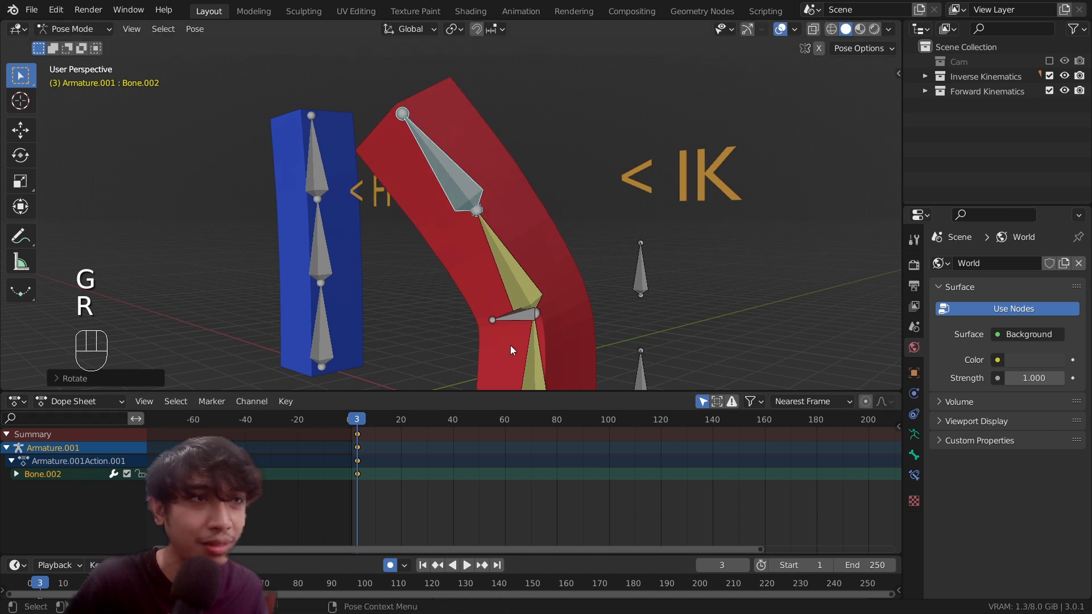
Move the small side bone at the red armature's middle joint and rotate the top bone further at frame 3
{"action": "left_click", "coordinate": [515, 316]}
{"action": "middle_click_drag", "start_coordinate": [516, 316], "coordinate": [524, 288], "text": "shift"}
{"action": "key", "text": "g"}
{"action": "left_click", "coordinate": [488, 162]}
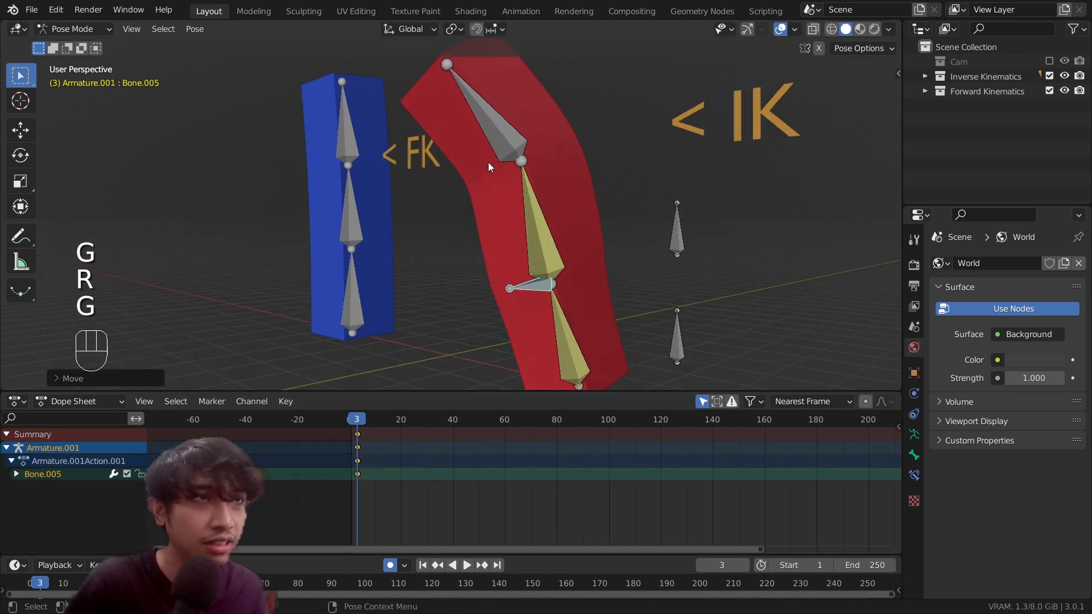
{"action": "left_click", "coordinate": [505, 149]}
{"action": "middle_click_drag", "start_coordinate": [537, 176], "coordinate": [524, 191]}
{"action": "key", "text": "r"}
{"action": "left_click", "coordinate": [426, 354]}
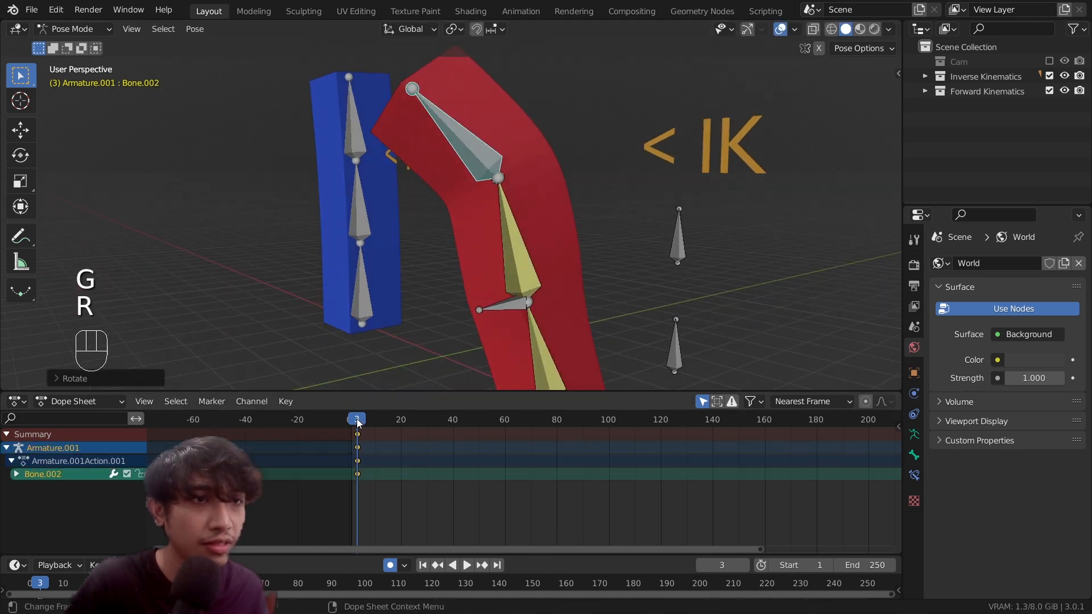
Go to frame 19 and rotate and move the red armature's top bone to bend the column further
{"action": "left_click_drag", "start_coordinate": [357, 423], "coordinate": [399, 423]}
{"action": "middle_click_drag", "start_coordinate": [489, 226], "coordinate": [580, 217], "text": "shift"}
{"action": "key", "text": "r"}
{"action": "left_click", "coordinate": [596, 204]}
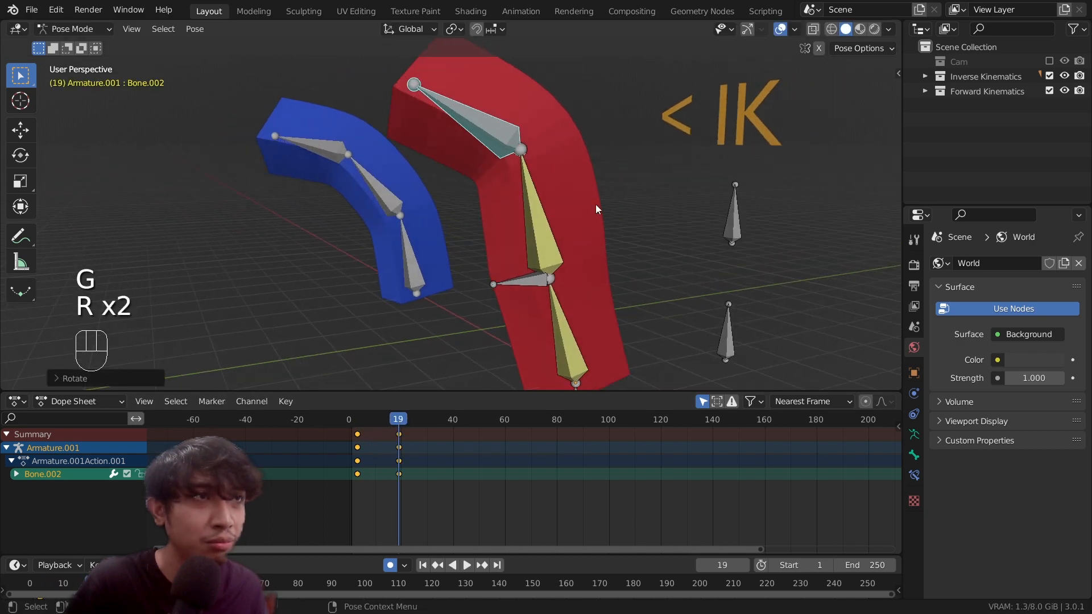
{"action": "middle_click_drag", "start_coordinate": [456, 135], "coordinate": [471, 171]}
{"action": "key", "text": "g"}
{"action": "left_click", "coordinate": [398, 204]}
Rotate and move the small side bone at the red armature's middle joint, and reposition the top bone at frame 19
{"action": "left_click", "coordinate": [537, 258]}
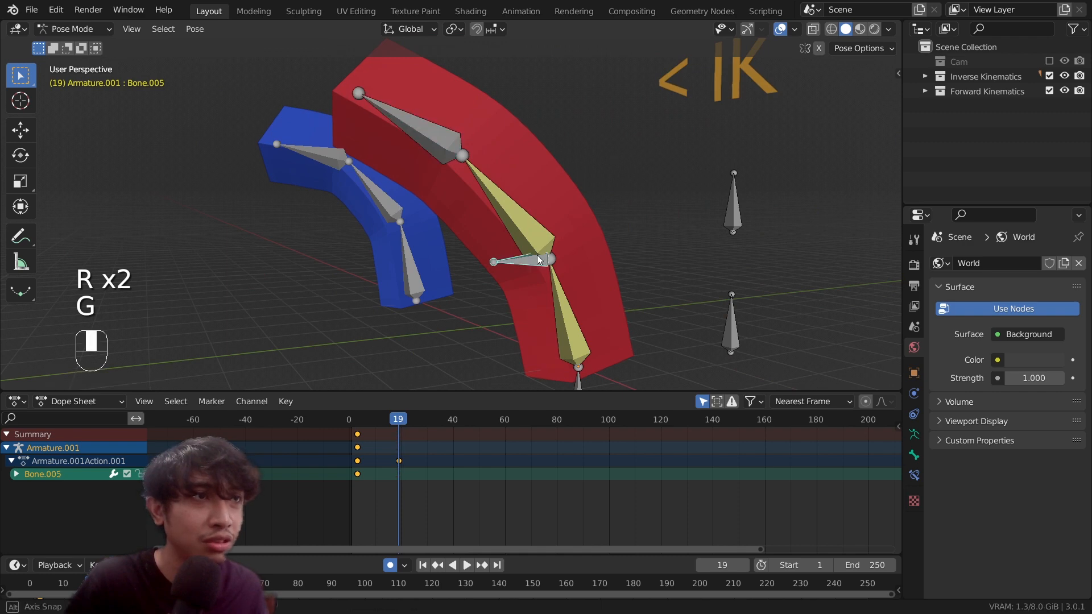
{"action": "middle_click_drag", "start_coordinate": [537, 255], "coordinate": [487, 233]}
{"action": "key", "text": "r"}
{"action": "left_click", "coordinate": [541, 224]}
{"action": "key", "text": "g"}
{"action": "left_click", "coordinate": [505, 220]}
{"action": "left_click", "coordinate": [357, 138]}
{"action": "key", "text": "g"}
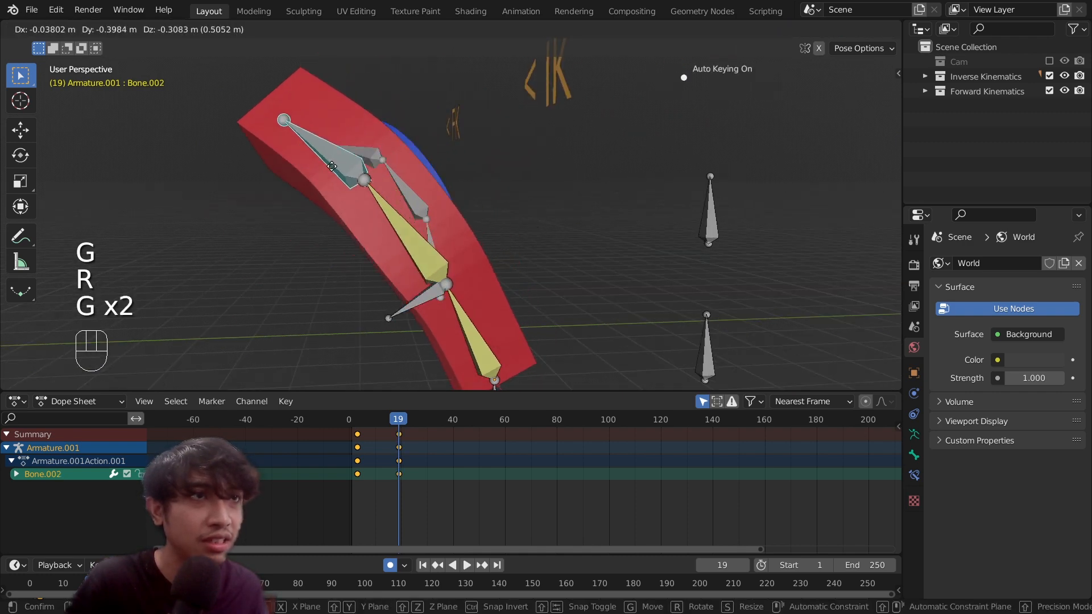
{"action": "left_click", "coordinate": [340, 163]}
Move the upper and lower floating control bones beside the red column at frame 19
{"action": "middle_click_drag", "start_coordinate": [352, 177], "coordinate": [501, 223]}
{"action": "left_click", "coordinate": [712, 229]}
{"action": "middle_click_drag", "start_coordinate": [712, 230], "coordinate": [739, 225]}
{"action": "middle_click_drag", "start_coordinate": [739, 225], "coordinate": [675, 211], "text": "shift"}
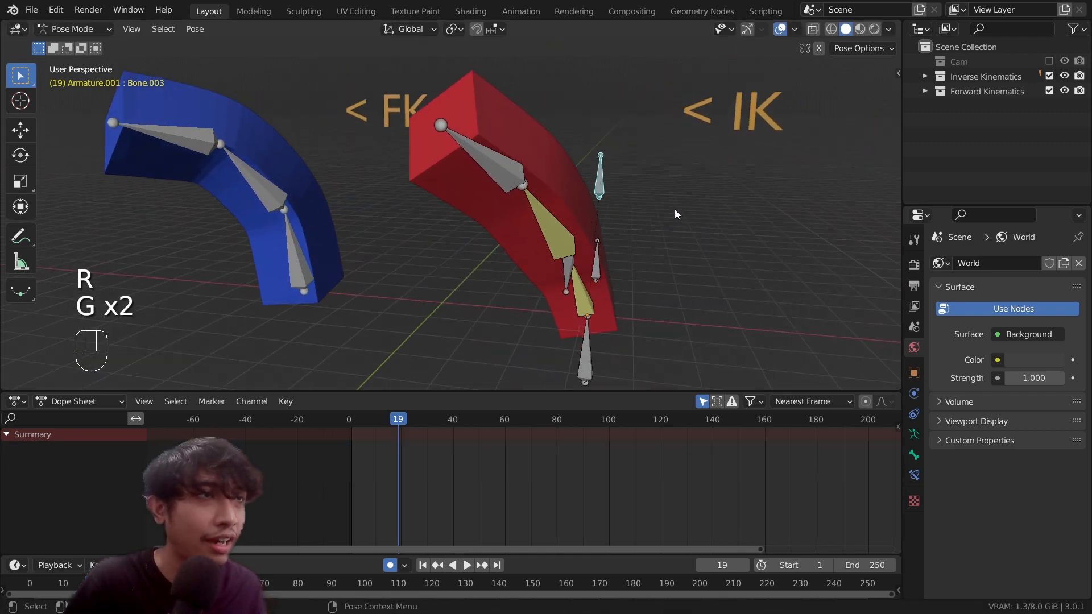
{"action": "key", "text": "g"}
{"action": "left_click", "coordinate": [596, 214]}
{"action": "left_click", "coordinate": [602, 258]}
{"action": "key", "text": "g"}
{"action": "left_click", "coordinate": [544, 252]}
Move the upper floating control bone farther away from the red column at frame 19
{"action": "middle_click_drag", "start_coordinate": [559, 250], "coordinate": [531, 248]}
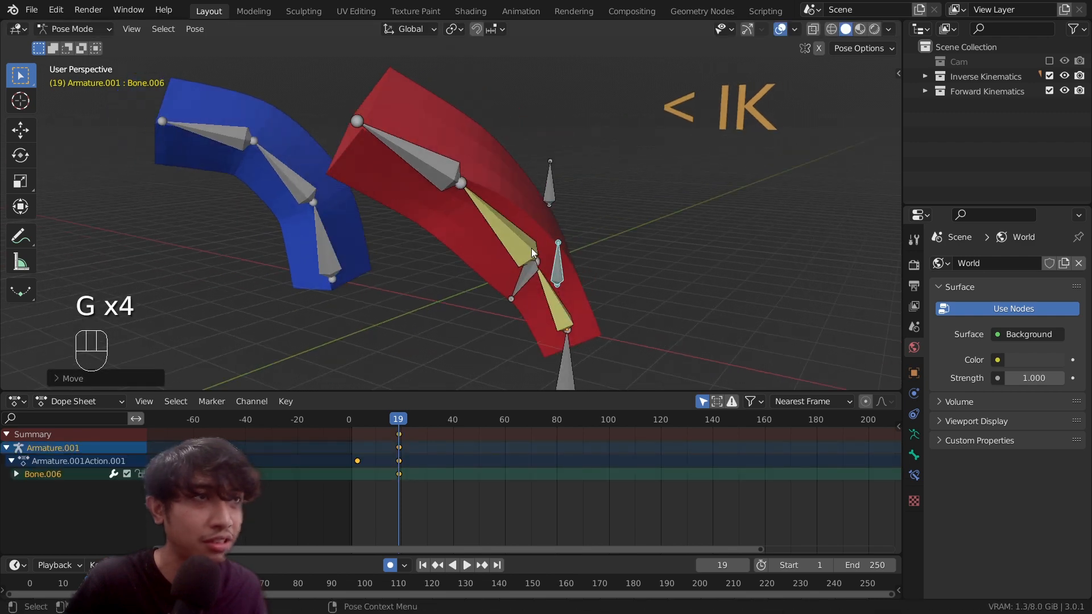
{"action": "left_click", "coordinate": [547, 187]}
{"action": "key", "text": "g"}
{"action": "left_click", "coordinate": [609, 189]}
Go to frame 40 and move and rotate the red armature's top bone to straighten the column
{"action": "left_click", "coordinate": [420, 169]}
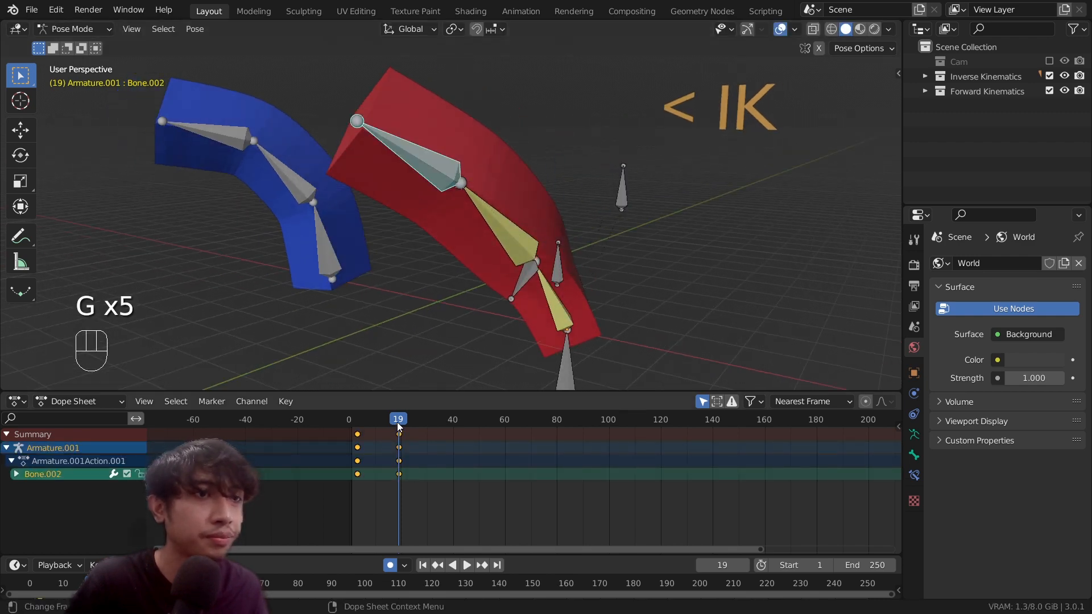
{"action": "middle_click_drag", "start_coordinate": [446, 209], "coordinate": [392, 174]}
{"action": "key", "text": "g"}
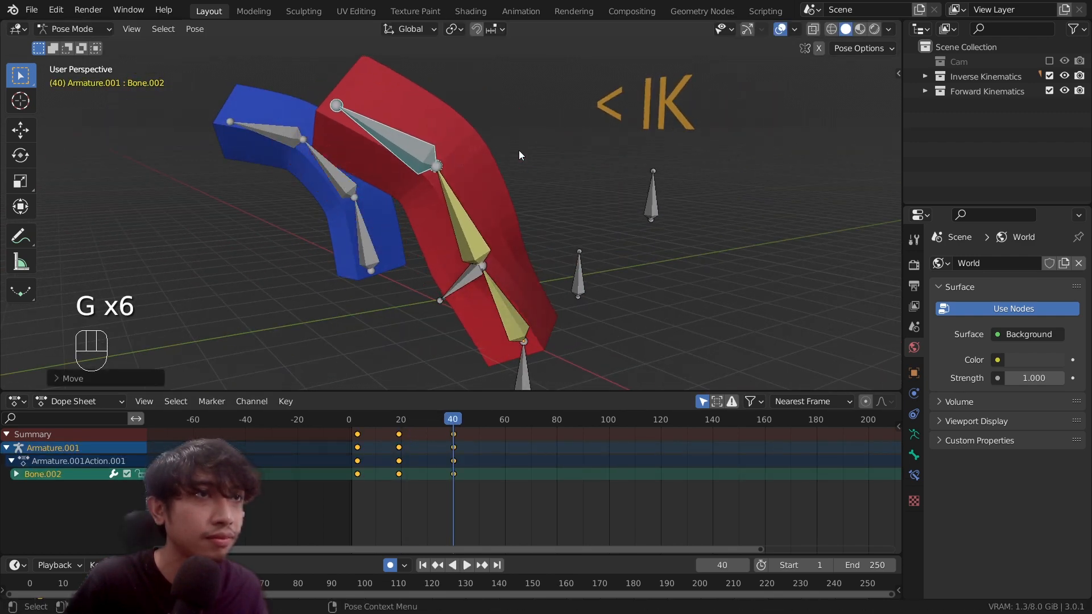
{"action": "key", "text": "r"}
{"action": "key", "text": "g"}
{"action": "left_click", "coordinate": [469, 284]}
At frame 40, rotate and move the small side bone at the middle joint, and shift the red armature's top bone
{"action": "left_click", "coordinate": [469, 283]}
{"action": "key", "text": "r"}
{"action": "left_click", "coordinate": [562, 248]}
{"action": "key", "text": "g"}
{"action": "left_click", "coordinate": [608, 247]}
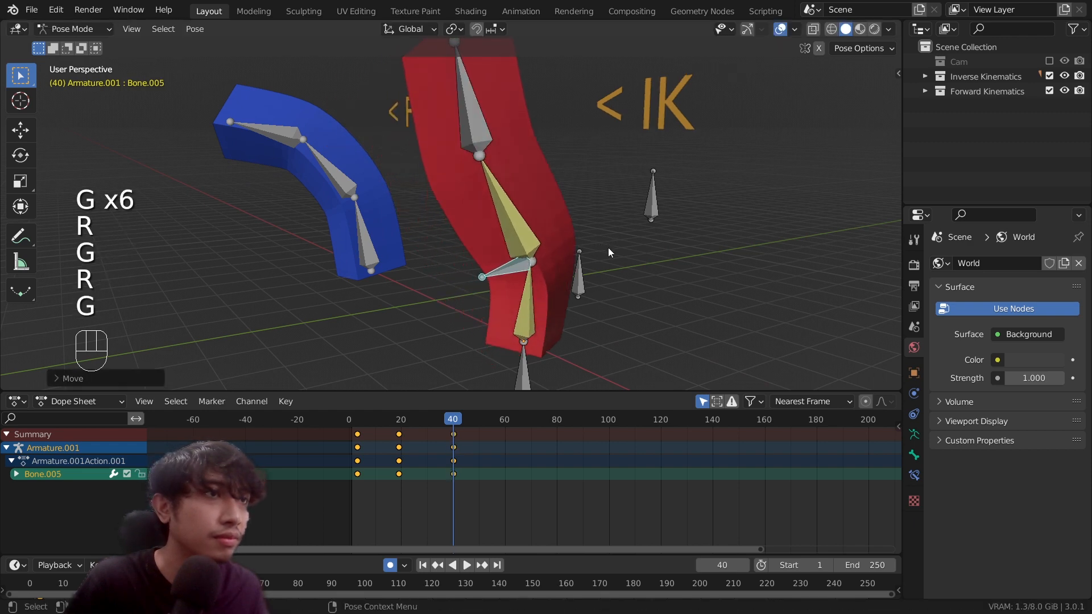
{"action": "left_click", "coordinate": [471, 124]}
{"action": "key", "text": "g"}
{"action": "left_click", "coordinate": [511, 127]}
Reposition the two floating control bones beside the red column at frame 40
{"action": "left_click", "coordinate": [645, 204]}
{"action": "left_click", "coordinate": [645, 226]}
{"action": "middle_click_drag", "start_coordinate": [653, 207], "coordinate": [504, 230]}
{"action": "key", "text": "g"}
{"action": "left_click", "coordinate": [414, 230]}
{"action": "left_click", "coordinate": [400, 321]}
{"action": "key", "text": "g"}
{"action": "left_click", "coordinate": [333, 314]}
Move the red armature's top bone away from the blue column at frame 40
{"action": "middle_click_drag", "start_coordinate": [332, 310], "coordinate": [459, 254]}
{"action": "left_click", "coordinate": [445, 145]}
{"action": "middle_click_drag", "start_coordinate": [447, 149], "coordinate": [501, 157]}
{"action": "key", "text": "g"}
{"action": "left_click", "coordinate": [552, 156]}
Move the small side bone at the middle joint to bend the center of the red column at frame 40
{"action": "left_click", "coordinate": [486, 238]}
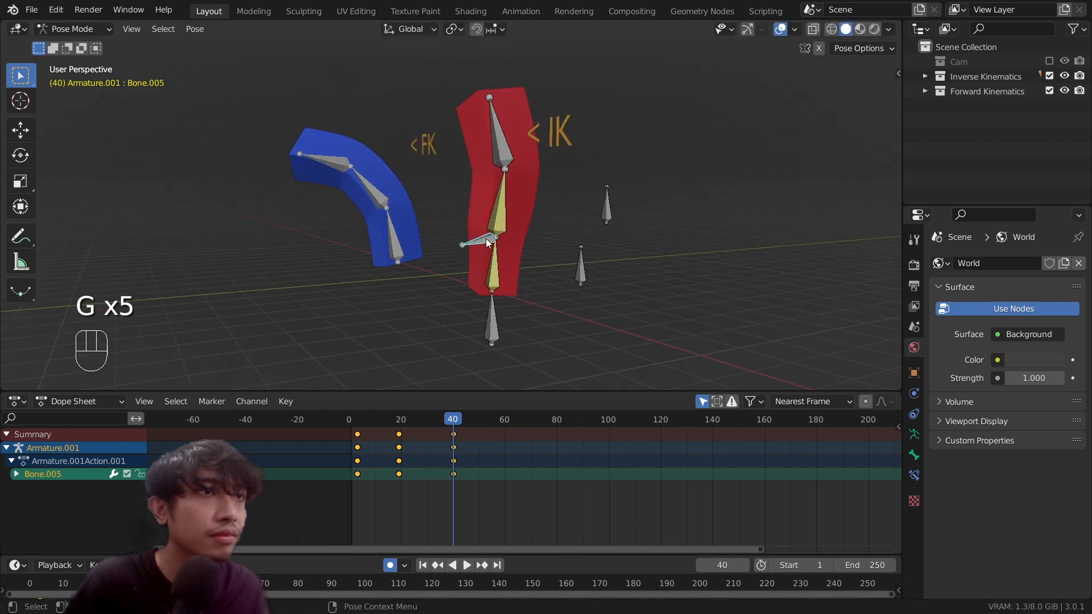
{"action": "middle_click_drag", "start_coordinate": [486, 237], "coordinate": [557, 223]}
{"action": "key", "text": "g"}
{"action": "left_click", "coordinate": [642, 206]}
{"action": "key", "text": "g"}
{"action": "left_click", "coordinate": [649, 185]}
Move and rotate the red armature's top bone to adjust the upper part of the pose at frame 40
{"action": "left_click", "coordinate": [535, 150]}
{"action": "middle_click_drag", "start_coordinate": [534, 149], "coordinate": [466, 204], "text": "shift"}
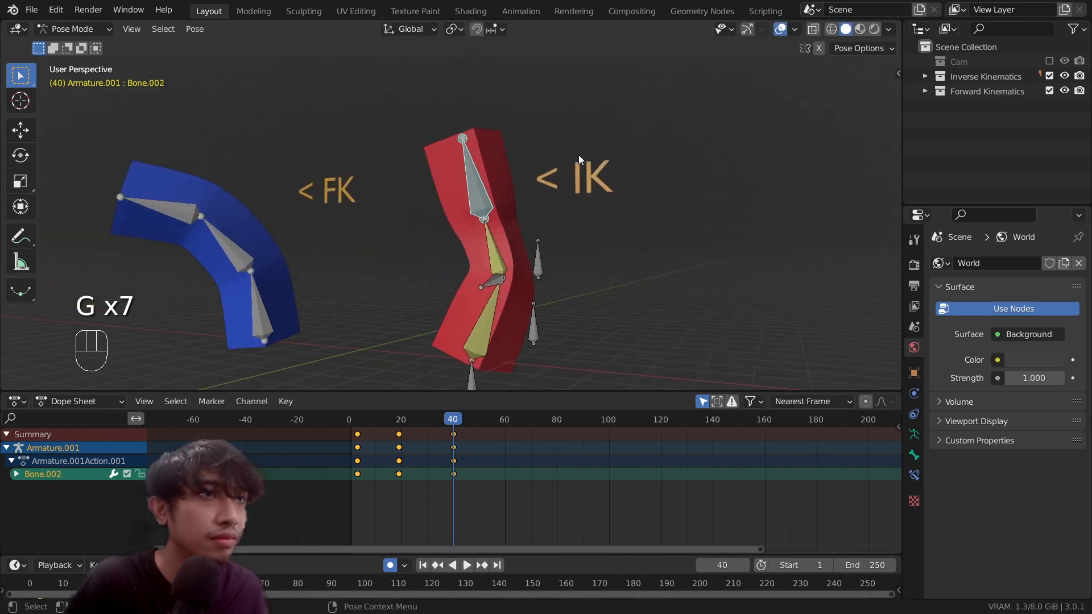
{"action": "key", "text": "g"}
{"action": "left_click", "coordinate": [607, 151]}
{"action": "key", "text": "r"}
{"action": "left_click", "coordinate": [616, 157]}
Scrub back to frame 40, and move and rotate the small side bone to refine the red column's middle bend
{"action": "left_click_drag", "start_coordinate": [422, 420], "coordinate": [453, 419]}
{"action": "middle_click_drag", "start_coordinate": [507, 273], "coordinate": [586, 272]}
{"action": "left_click", "coordinate": [518, 279]}
{"action": "key", "text": "g"}
{"action": "left_click", "coordinate": [617, 275]}
{"action": "key", "text": "r"}
{"action": "left_click", "coordinate": [555, 234]}
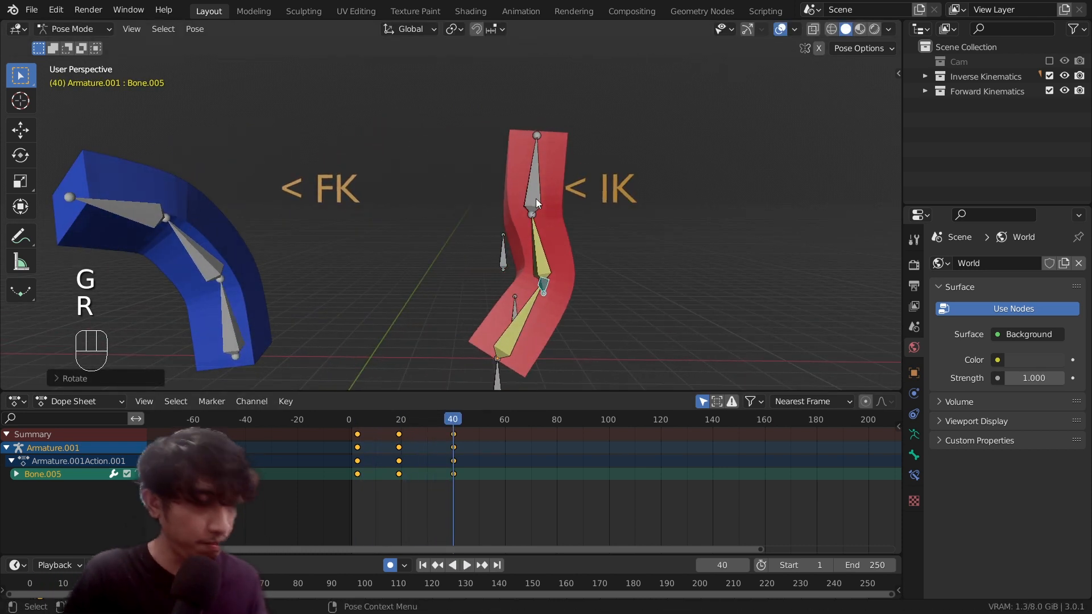
Move the red armature's top bone away from the blue column, and move the small side bone at the middle joint, at frame 40
{"action": "left_click", "coordinate": [536, 202]}
{"action": "middle_click_drag", "start_coordinate": [537, 203], "coordinate": [577, 195]}
{"action": "key", "text": "g"}
{"action": "left_click", "coordinate": [611, 191]}
{"action": "middle_click_drag", "start_coordinate": [593, 253], "coordinate": [647, 288]}
{"action": "left_click", "coordinate": [434, 281]}
{"action": "key", "text": "g"}
{"action": "left_click", "coordinate": [657, 295]}
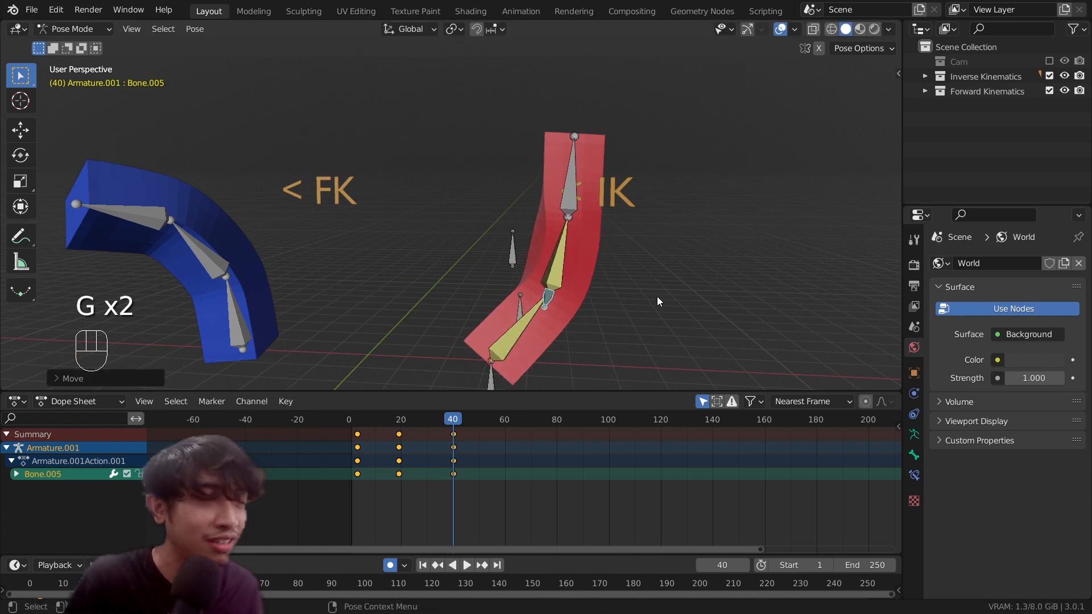
{"action": "mouse_move", "coordinate": [545, 272]}
{"action": "middle_mouse_down"}
{"action": "mouse_move", "coordinate": [582, 272]}
{"action": "mouse_move", "coordinate": [510, 261]}
{"action": "mouse_move", "coordinate": [563, 270]}
{"action": "middle_mouse_up"}
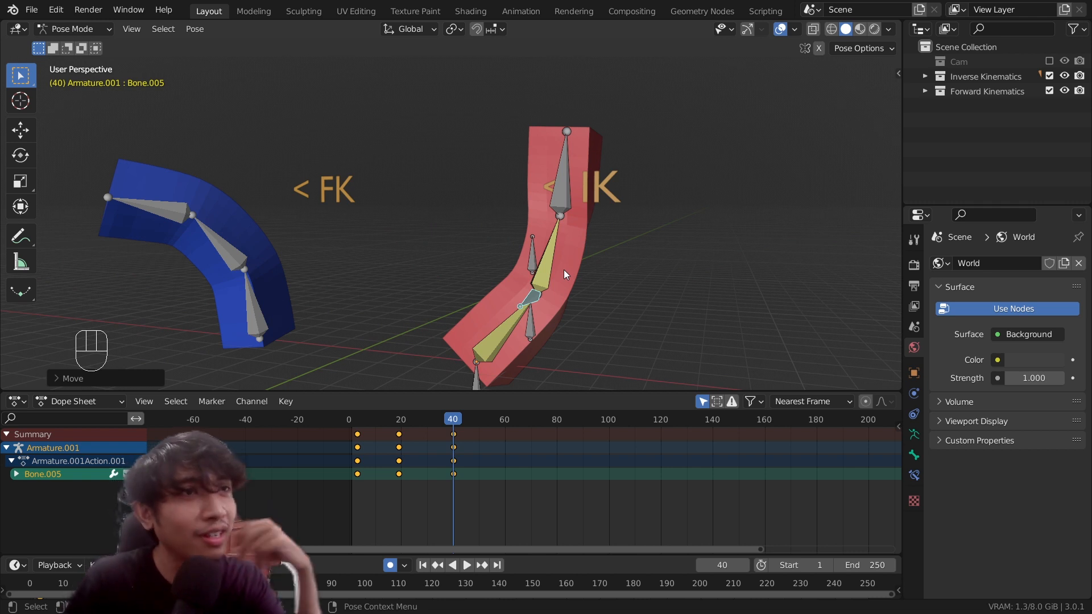
Switch the red armature to Object Mode and turn off Auto Keying
{"action": "middle_click_drag", "start_coordinate": [565, 270], "coordinate": [420, 265]}
{"action": "middle_click_drag", "start_coordinate": [420, 265], "coordinate": [491, 266]}
{"action": "left_click", "coordinate": [69, 29]}
{"action": "left_click", "coordinate": [79, 45]}
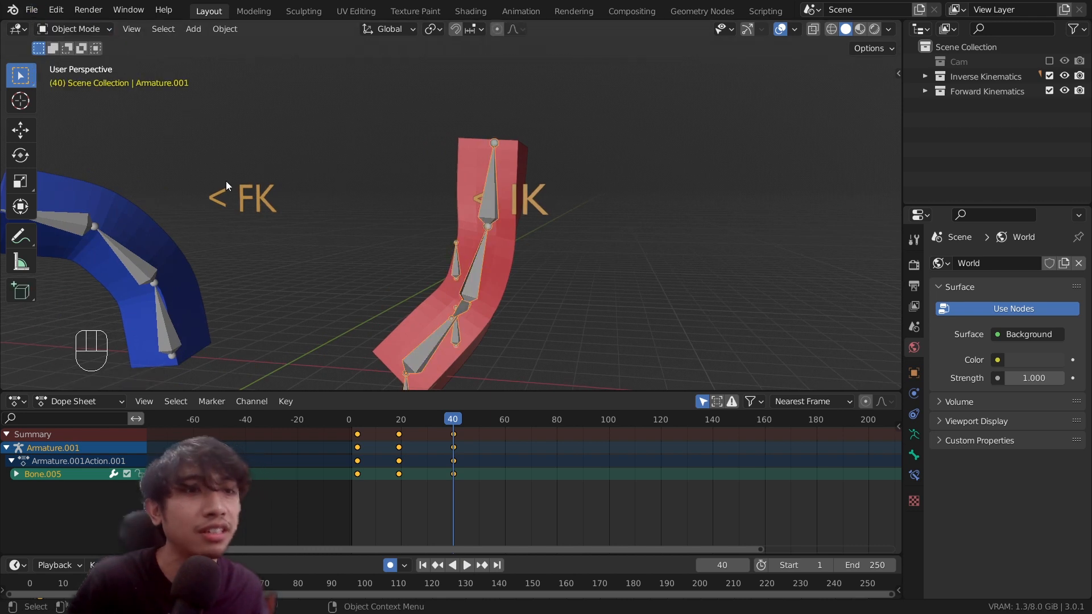
{"action": "left_click", "coordinate": [390, 568]}
Add a cube to the scene and raise it along the Z axis
{"action": "key", "text": "shift+s"}
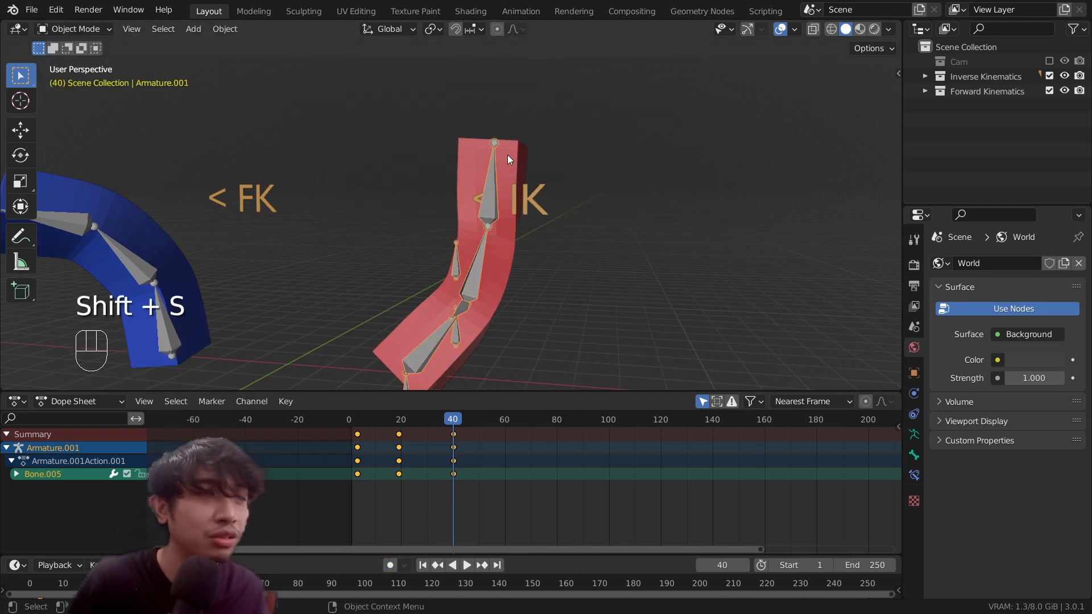
{"action": "key", "text": "shift+a"}
{"action": "mouse_move", "coordinate": [484, 92]}
{"action": "left_click", "coordinate": [555, 108]}
{"action": "key", "text": "g"}
{"action": "key", "text": "z"}
{"action": "left_click", "coordinate": [444, 107]}
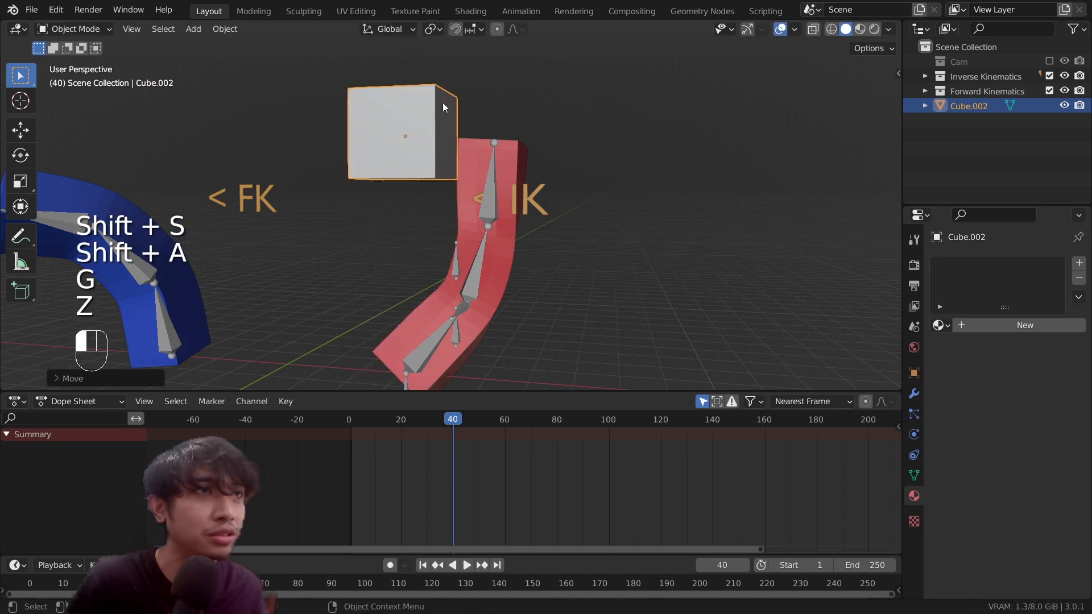
Move the cube along the X, Z and Y axes until it rests on top of the red column
{"action": "key", "text": "g"}
{"action": "key", "text": "x"}
{"action": "left_click", "coordinate": [569, 113]}
{"action": "key", "text": "g"}
{"action": "key", "text": "z"}
{"action": "left_click", "coordinate": [550, 97]}
{"action": "middle_click_drag", "start_coordinate": [551, 97], "coordinate": [506, 108]}
{"action": "key", "text": "g"}
{"action": "key", "text": "z"}
{"action": "left_click", "coordinate": [493, 109]}
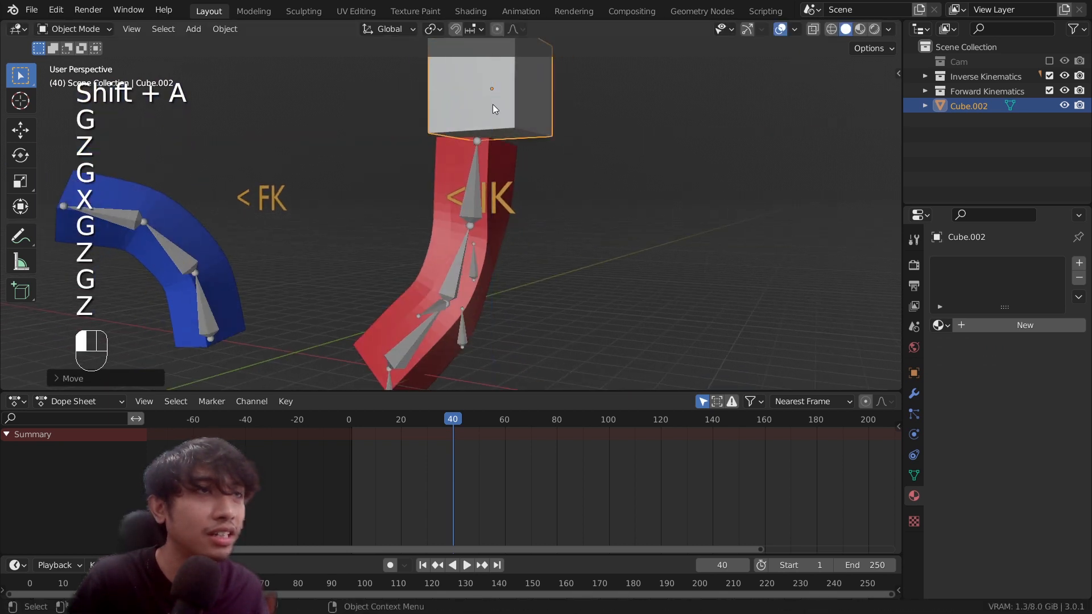
{"action": "key", "text": "g"}
{"action": "key", "text": "y"}
{"action": "left_click", "coordinate": [478, 103]}
Select the cube and the red armature, enter Pose Mode, and parent the cube to the armature's top bone
{"action": "left_click", "coordinate": [474, 163], "text": "shift"}
{"action": "middle_click_drag", "start_coordinate": [272, 97], "coordinate": [287, 104]}
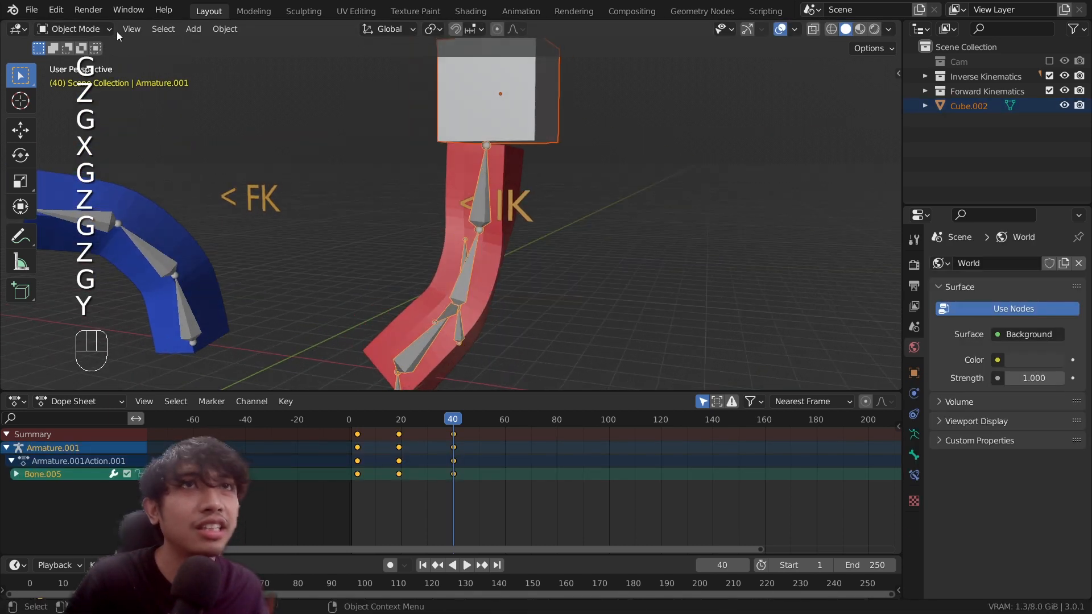
{"action": "left_click", "coordinate": [547, 133]}
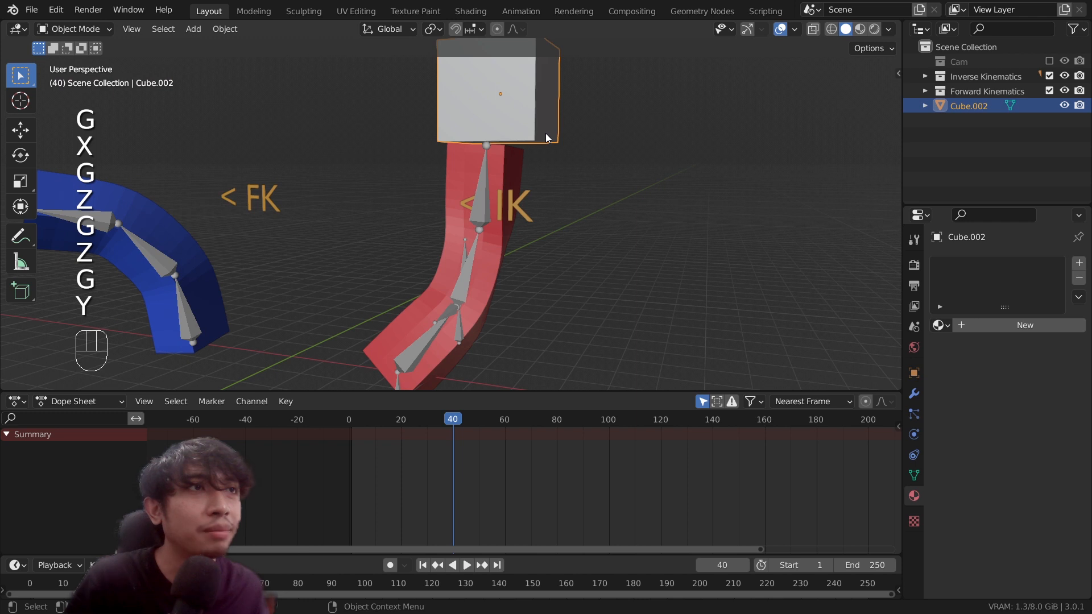
{"action": "left_click", "coordinate": [483, 172], "text": "shift"}
{"action": "left_click", "coordinate": [76, 78]}
{"action": "key", "text": "a"}
{"action": "key", "text": "a"}
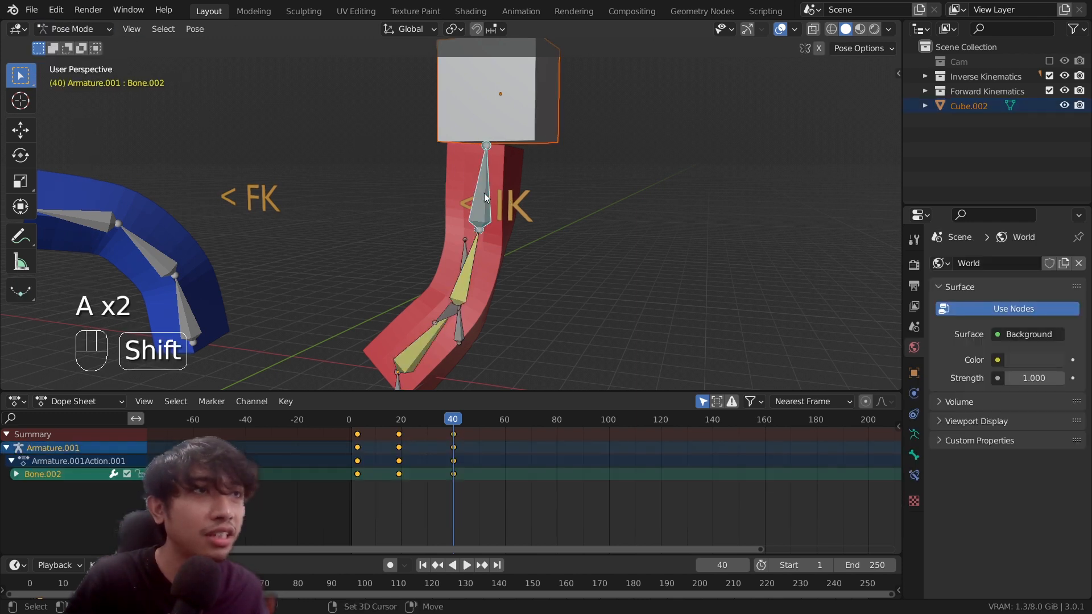
{"action": "key", "text": "ctrl+p"}
{"action": "left_click", "coordinate": [484, 193]}
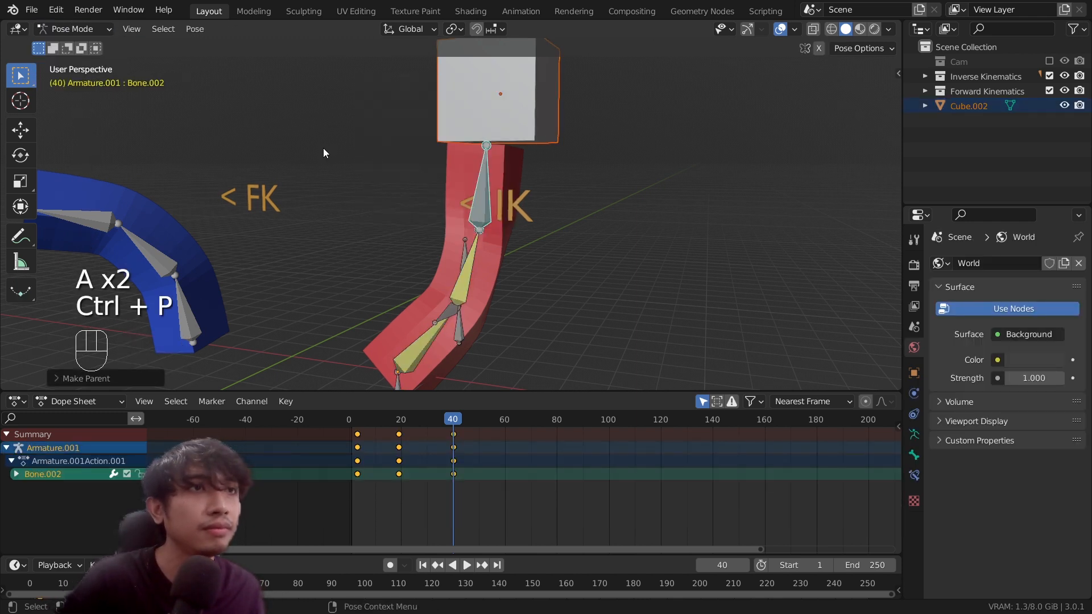
Return to Object Mode, reselect only the red armature, and enter Pose Mode again
{"action": "left_click", "coordinate": [81, 28]}
{"action": "left_click", "coordinate": [80, 46]}
{"action": "key", "text": "a"}
{"action": "key", "text": "a"}
{"action": "left_click", "coordinate": [486, 183]}
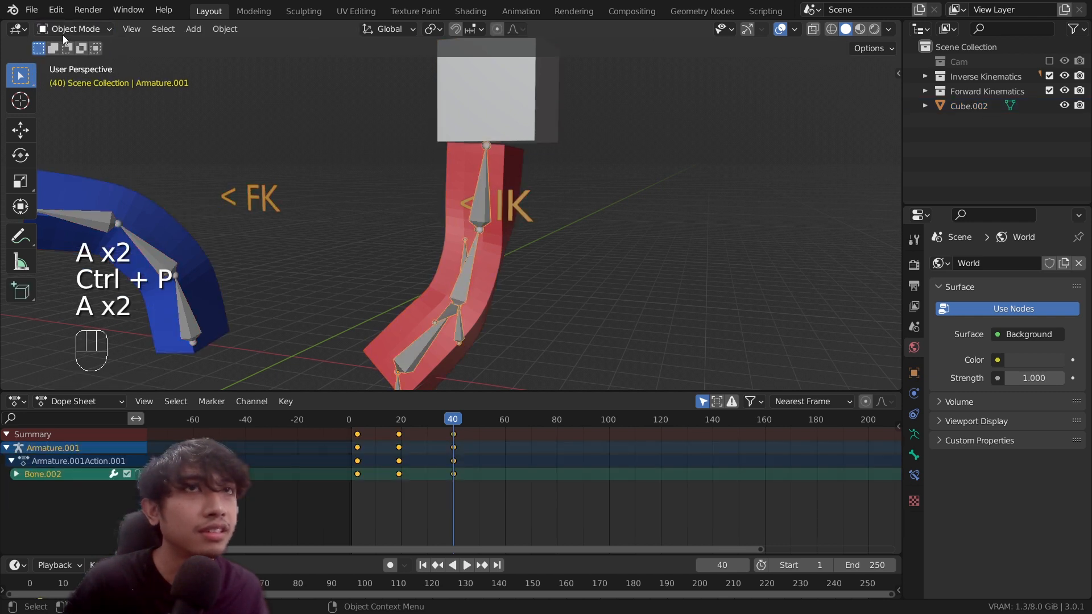
{"action": "left_click", "coordinate": [63, 34]}
{"action": "left_click", "coordinate": [67, 78]}
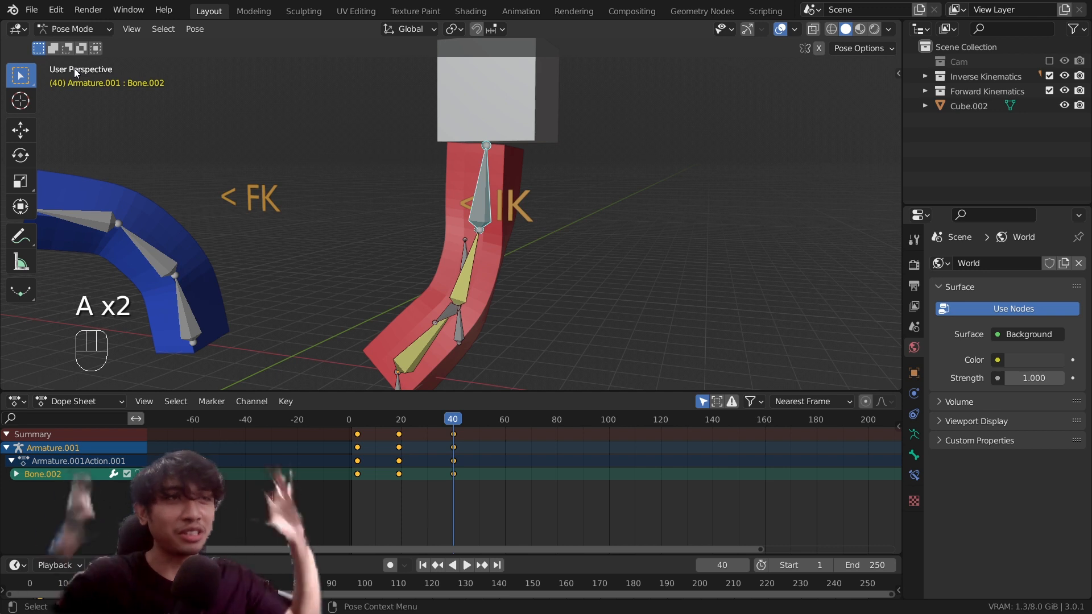
Move the red armature's top bone to test its parenting with the cube
{"action": "scroll", "coordinate": [319, 231], "scroll_direction": "down", "scroll_amount": 3}
{"action": "middle_click_drag", "start_coordinate": [319, 231], "coordinate": [570, 250], "text": "shift"}
{"action": "scroll", "coordinate": [570, 249], "scroll_direction": "up", "scroll_amount": 3}
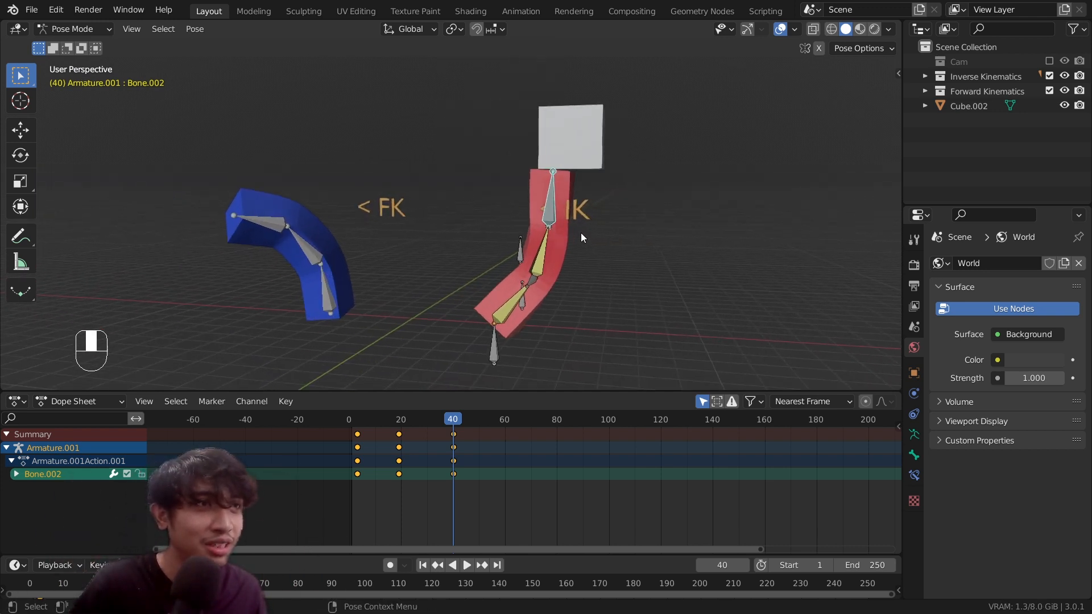
{"action": "key", "text": "g"}
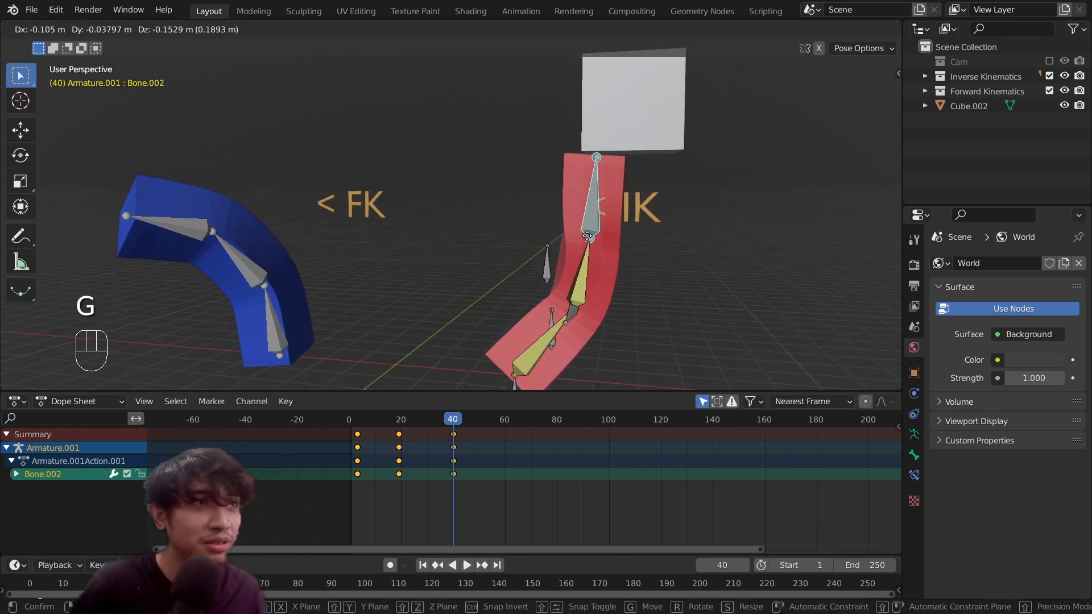
{"action": "left_click", "coordinate": [587, 246]}
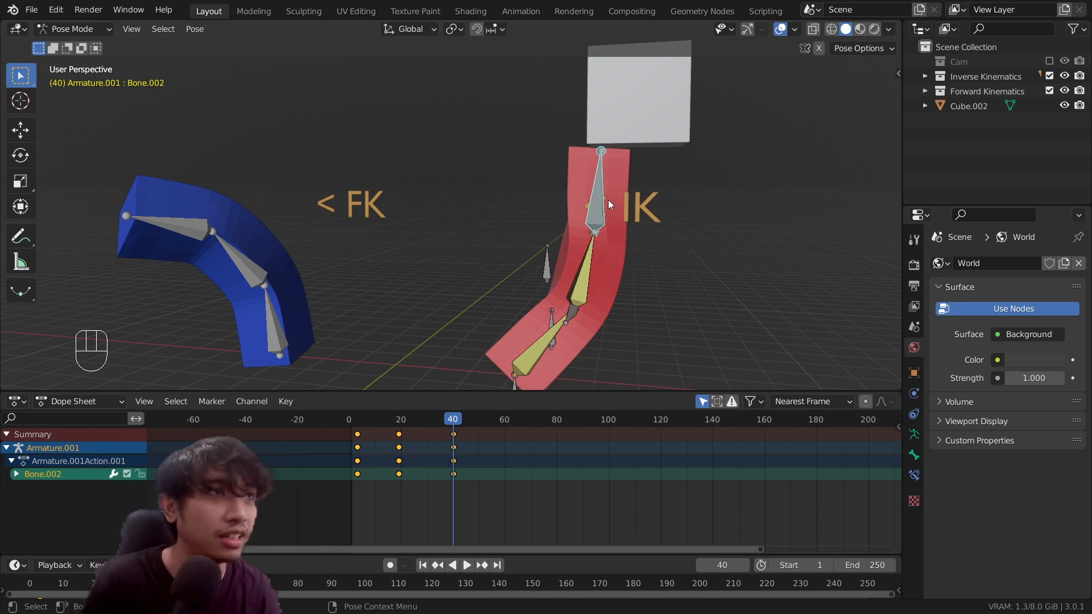
{"action": "key", "text": "g"}
{"action": "middle_click_drag", "start_coordinate": [595, 202], "coordinate": [563, 271]}
{"action": "right_click", "coordinate": [525, 192]}
{"action": "key", "text": "g"}
{"action": "right_click", "coordinate": [515, 193]}
Move the red armature's top bone several times from different viewing angles to carry the cube around
{"action": "middle_click_drag", "start_coordinate": [563, 271], "coordinate": [623, 249]}
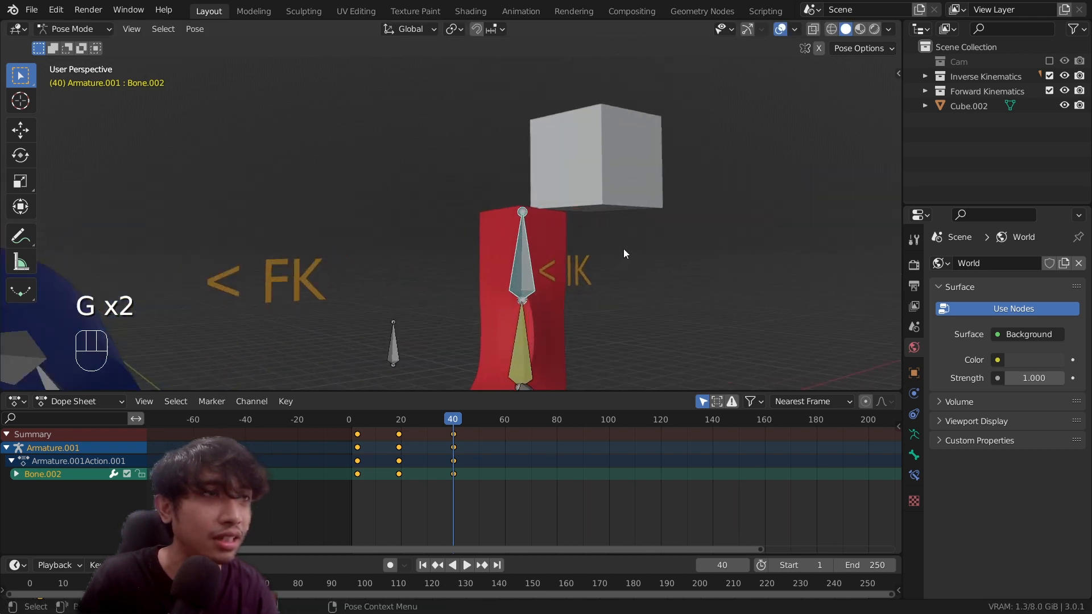
{"action": "key", "text": "g"}
{"action": "left_click", "coordinate": [632, 243]}
{"action": "key", "text": "g"}
{"action": "middle_click_drag", "start_coordinate": [550, 234], "coordinate": [481, 239]}
{"action": "left_click", "coordinate": [677, 250]}
{"action": "middle_click_drag", "start_coordinate": [480, 239], "coordinate": [420, 192], "text": "shift"}
{"action": "key", "text": "g"}
{"action": "left_click", "coordinate": [406, 229]}
Move the small side bone at the red column's middle joint to change the bend beneath the cube
{"action": "left_click", "coordinate": [487, 283]}
{"action": "middle_click_drag", "start_coordinate": [487, 283], "coordinate": [447, 279]}
{"action": "key", "text": "g"}
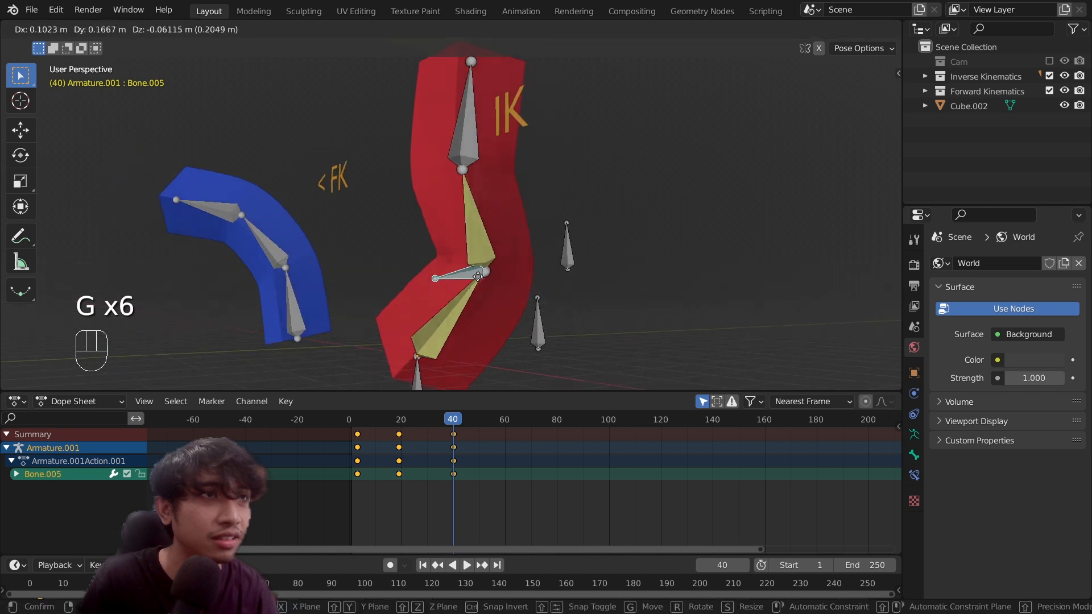
{"action": "left_click", "coordinate": [479, 272]}
Rotate and move the red armature's top bone to tilt and reposition the cube
{"action": "middle_click_drag", "start_coordinate": [474, 134], "coordinate": [520, 201], "text": "shift"}
{"action": "scroll", "coordinate": [476, 219], "scroll_direction": "down", "scroll_amount": 3}
{"action": "left_click", "coordinate": [461, 222]}
{"action": "key", "text": "r"}
{"action": "left_click", "coordinate": [528, 199]}
{"action": "key", "text": "g"}
{"action": "left_click", "coordinate": [571, 201]}
{"action": "key", "text": "r"}
{"action": "left_click", "coordinate": [571, 227]}
Move the small side bone to readjust the red column's middle bend
{"action": "left_click", "coordinate": [466, 298]}
{"action": "key", "text": "g"}
{"action": "left_click", "coordinate": [478, 314]}
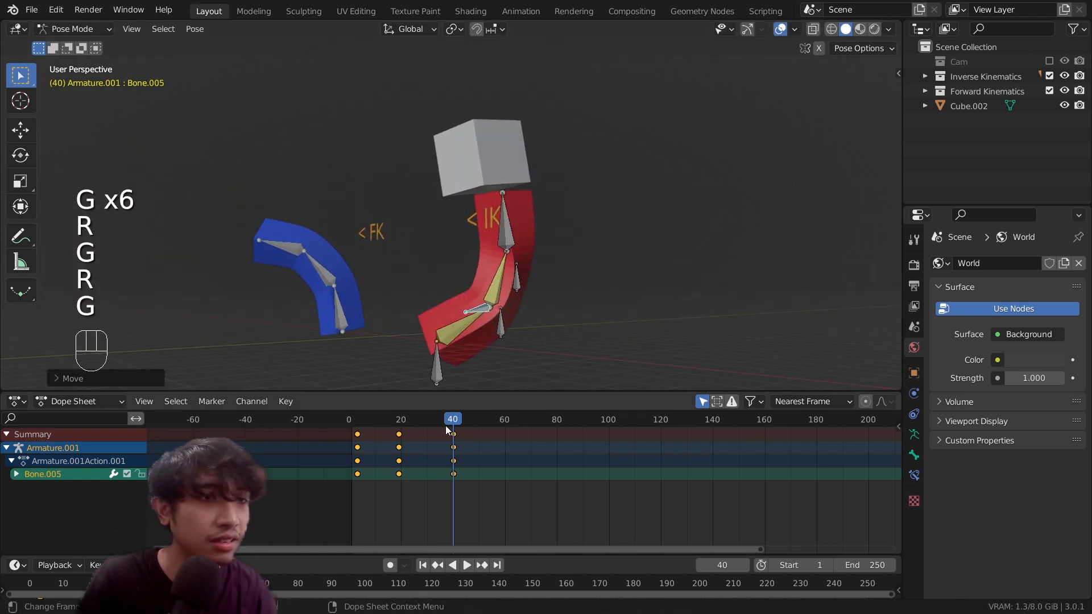
Restore the keyed pose at frame 40, and move the red armature's top bone down along Z and the small side bone slightly
{"action": "mouse_move", "coordinate": [446, 427]}
{"action": "left_mouse_down"}
{"action": "mouse_move", "coordinate": [413, 422]}
{"action": "mouse_move", "coordinate": [453, 429]}
{"action": "left_mouse_up"}
{"action": "left_click", "coordinate": [496, 204]}
{"action": "key", "text": "g"}
{"action": "key", "text": "z"}
{"action": "left_click", "coordinate": [492, 251]}
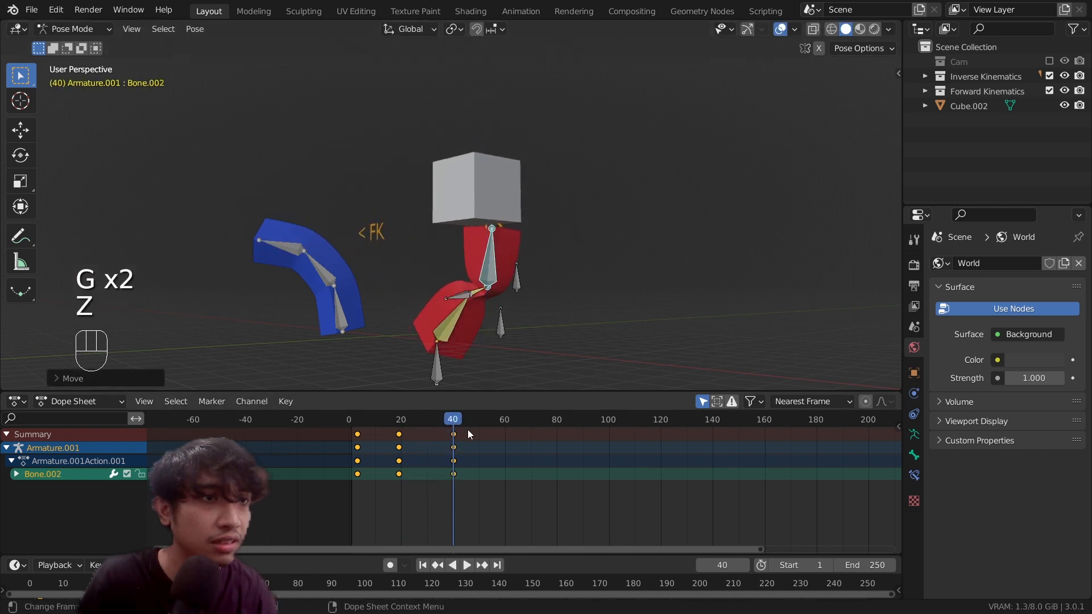
{"action": "left_click", "coordinate": [460, 297]}
{"action": "key", "text": "g"}
{"action": "left_click", "coordinate": [465, 315]}
Go to frame 56, and try to move the red armature's top bone along Z
{"action": "left_click_drag", "start_coordinate": [465, 420], "coordinate": [494, 421]}
{"action": "left_click", "coordinate": [490, 217]}
{"action": "key", "text": "g"}
{"action": "key", "text": "z"}
{"action": "key", "text": "ctrl+z"}
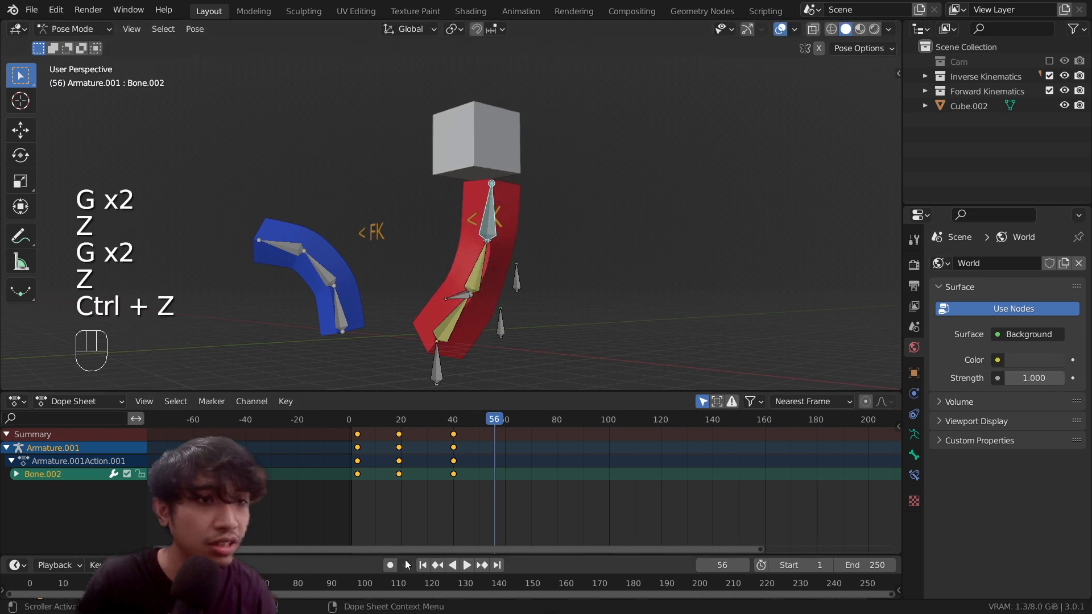
Turn on Auto Keying, and lower the red armature's small side bone and top bone along Z at frame 56
{"action": "left_click", "coordinate": [391, 565]}
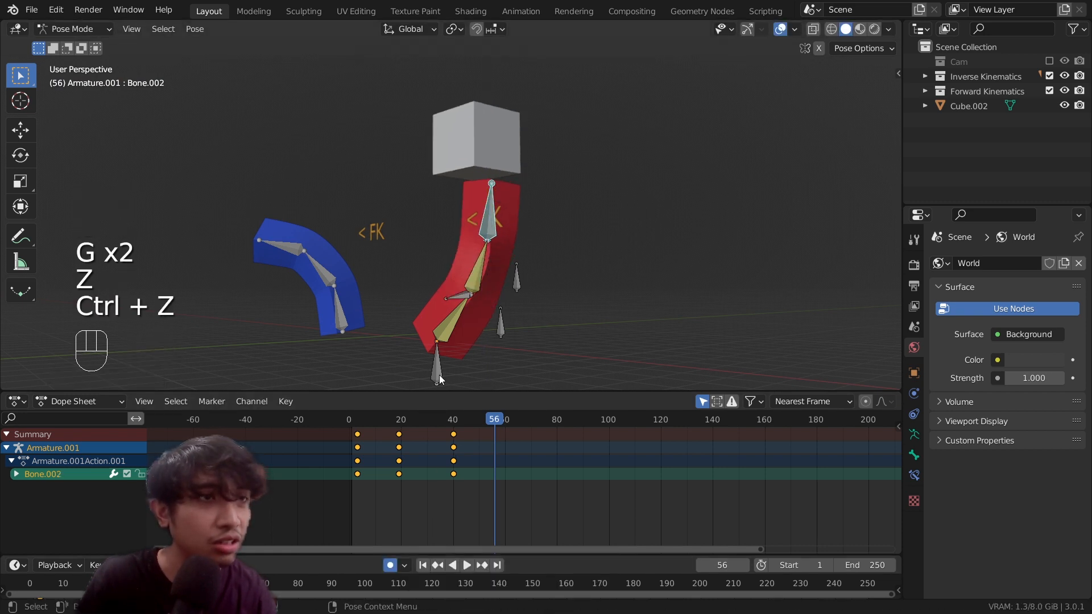
{"action": "left_click", "coordinate": [458, 287]}
{"action": "key", "text": "g"}
{"action": "key", "text": "z"}
{"action": "left_click", "coordinate": [476, 292]}
{"action": "key", "text": "g"}
{"action": "key", "text": "z"}
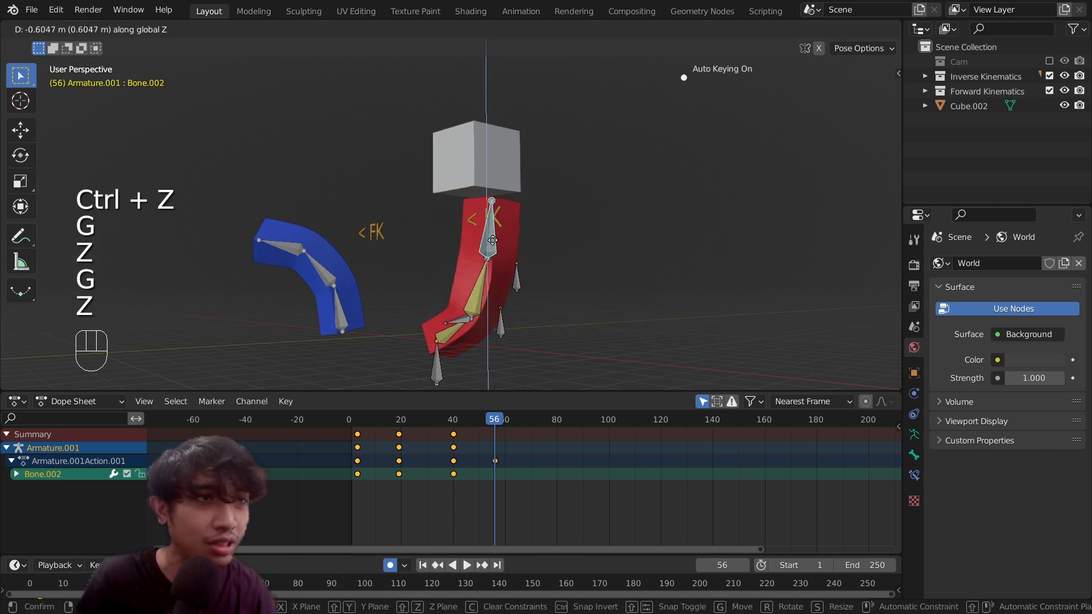
{"action": "left_click", "coordinate": [486, 293]}
At frame 70, move the red armature's top bone and the small side bone along Z
{"action": "left_click", "coordinate": [530, 421]}
{"action": "key", "text": "g"}
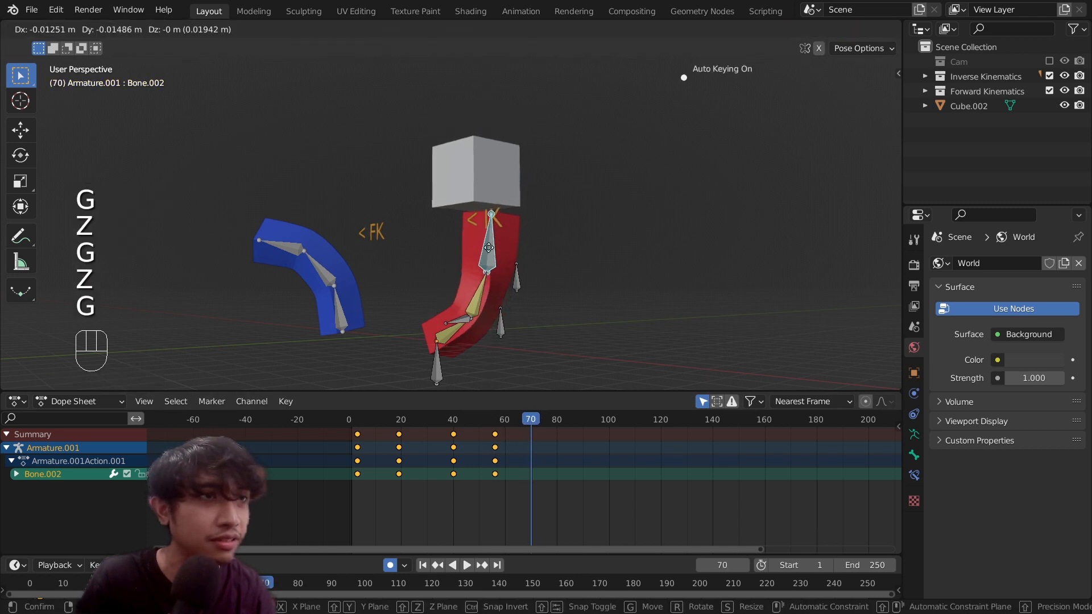
{"action": "key", "text": "z"}
{"action": "left_click", "coordinate": [470, 257]}
{"action": "left_click", "coordinate": [457, 321]}
{"action": "key", "text": "g"}
{"action": "key", "text": "z"}
{"action": "left_click", "coordinate": [457, 320]}
Scrub to frame 64, and switch from the red armature to the blue armature in Pose Mode
{"action": "mouse_move", "coordinate": [523, 420]}
{"action": "left_mouse_down"}
{"action": "mouse_move", "coordinate": [480, 422]}
{"action": "mouse_move", "coordinate": [515, 422]}
{"action": "left_mouse_up"}
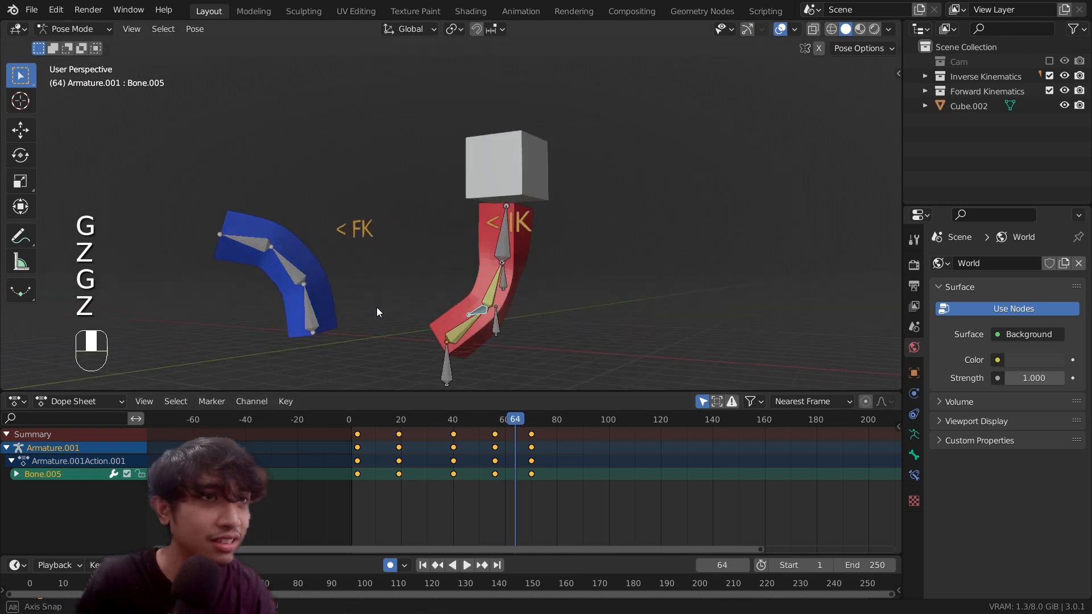
{"action": "scroll", "coordinate": [539, 282], "scroll_direction": "up", "scroll_amount": 4}
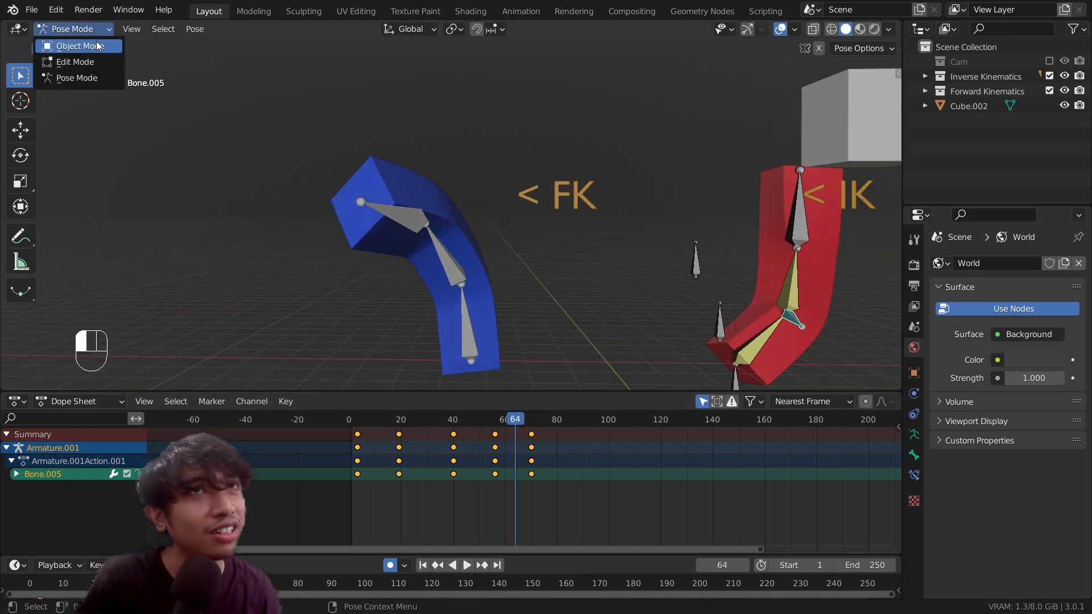
{"action": "left_click", "coordinate": [98, 45]}
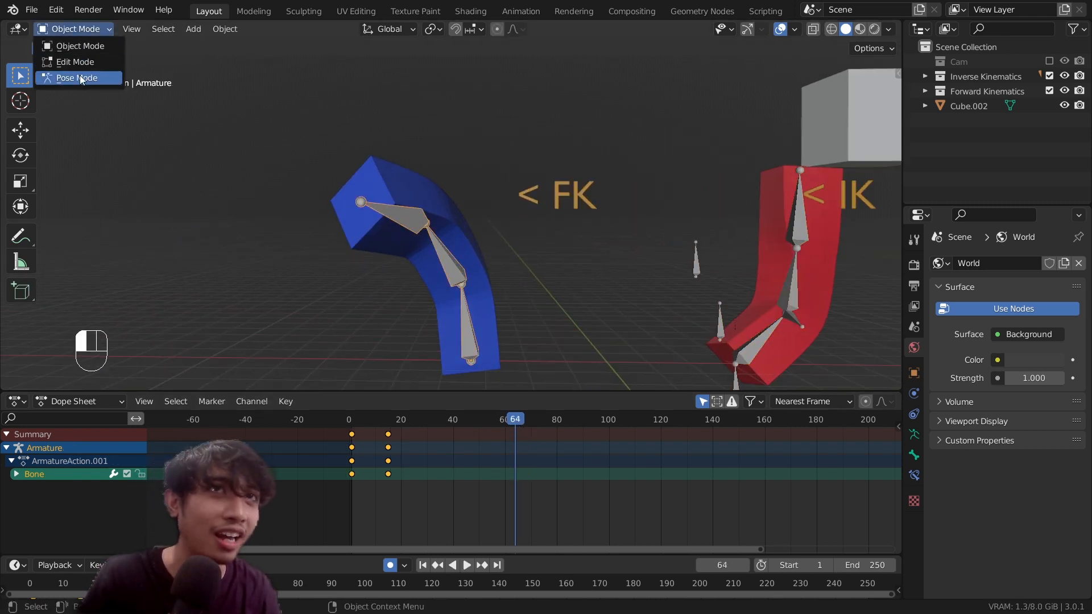
{"action": "left_click", "coordinate": [81, 79]}
Insert a keyframe on the blue armature's lowest bone at frame 64
{"action": "middle_click_drag", "start_coordinate": [490, 268], "coordinate": [423, 247]}
{"action": "left_click", "coordinate": [442, 297]}
{"action": "middle_click_drag", "start_coordinate": [442, 298], "coordinate": [448, 303]}
{"action": "left_click", "coordinate": [438, 312]}
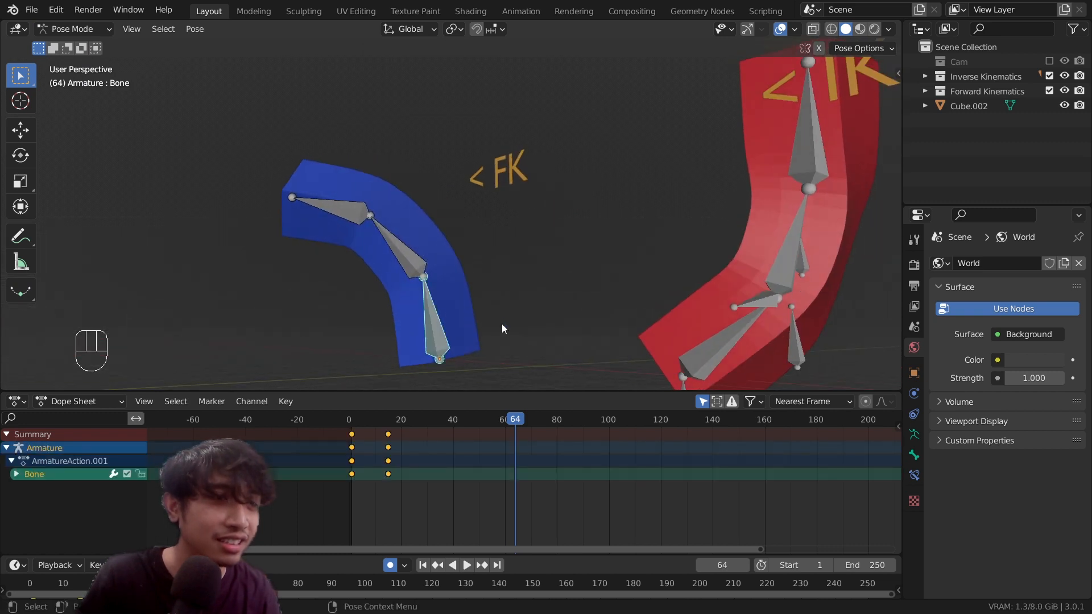
{"action": "key", "text": "i"}
{"action": "left_click", "coordinate": [528, 250]}
{"action": "middle_click_drag", "start_coordinate": [527, 250], "coordinate": [523, 296]}
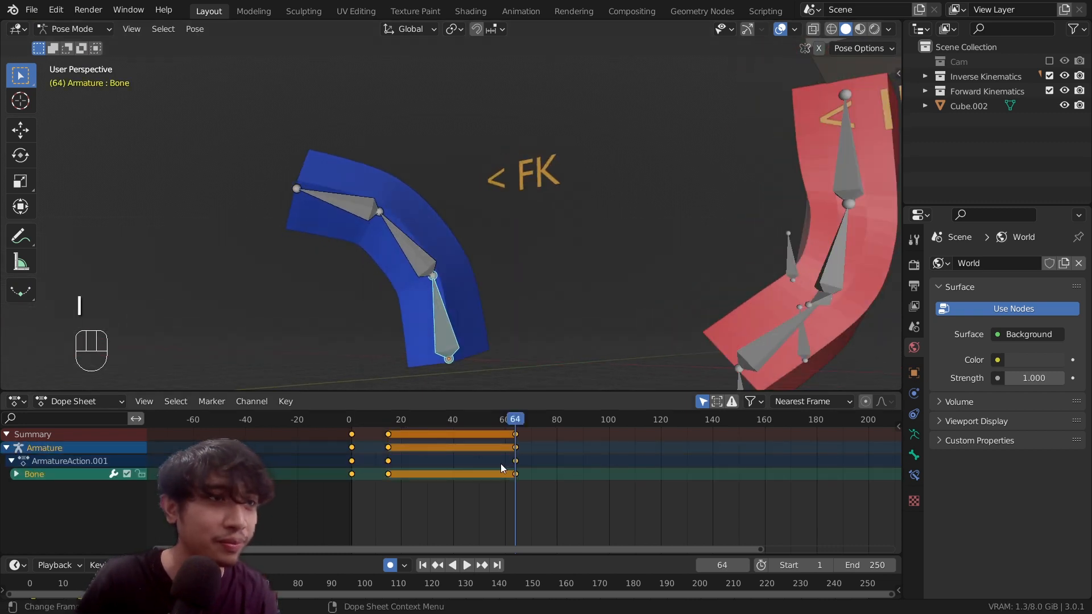
At frame 74, rotate the blue armature's lowest bone to lean the column away from its bent side
{"action": "left_click_drag", "start_coordinate": [517, 420], "coordinate": [541, 420]}
{"action": "key", "text": "r"}
{"action": "middle_click_drag", "start_coordinate": [561, 238], "coordinate": [542, 254]}
{"action": "left_click", "coordinate": [606, 319]}
{"action": "left_click", "coordinate": [477, 254]}
{"action": "left_click", "coordinate": [432, 319]}
{"action": "key", "text": "r"}
{"action": "left_click", "coordinate": [562, 274]}
Rotate the blue armature's middle bone and top bone to finish the column's pose at frame 74
{"action": "left_click", "coordinate": [461, 264]}
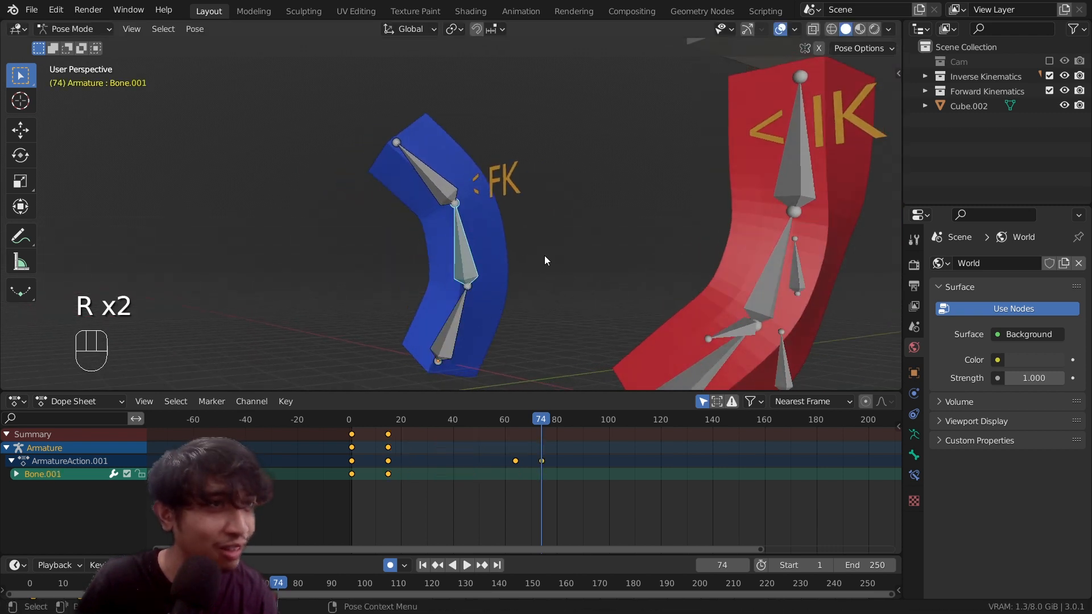
{"action": "key", "text": "r"}
{"action": "left_click", "coordinate": [517, 221]}
{"action": "key", "text": "r"}
{"action": "left_click", "coordinate": [557, 187]}
{"action": "left_click", "coordinate": [410, 193]}
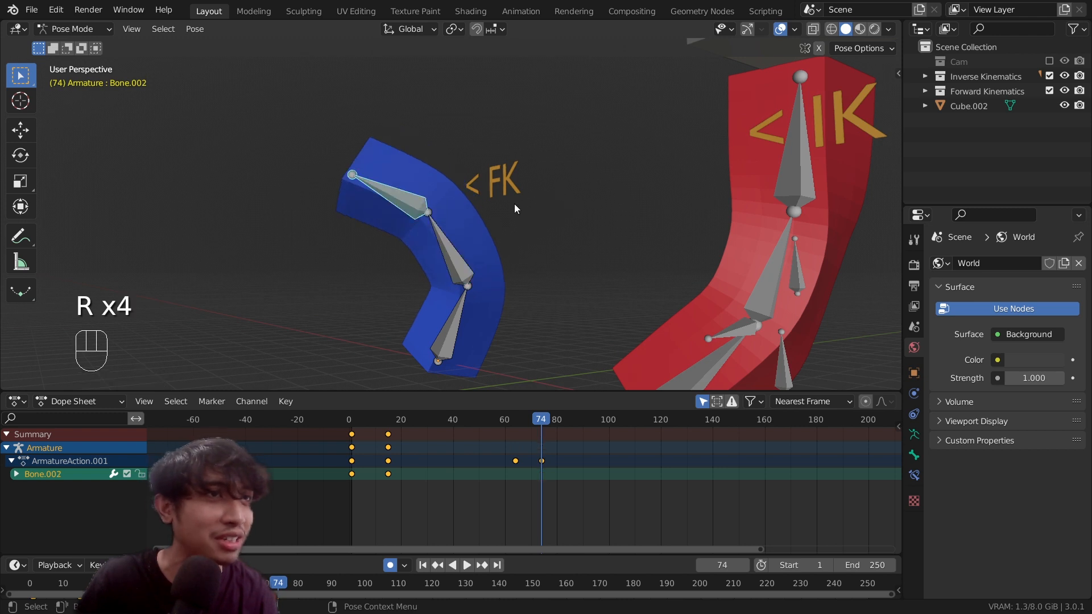
{"action": "key", "text": "r"}
{"action": "left_click", "coordinate": [514, 193]}
Return to frame 64, and rotate the blue armature's lowest bone toward the red column
{"action": "left_click", "coordinate": [514, 420]}
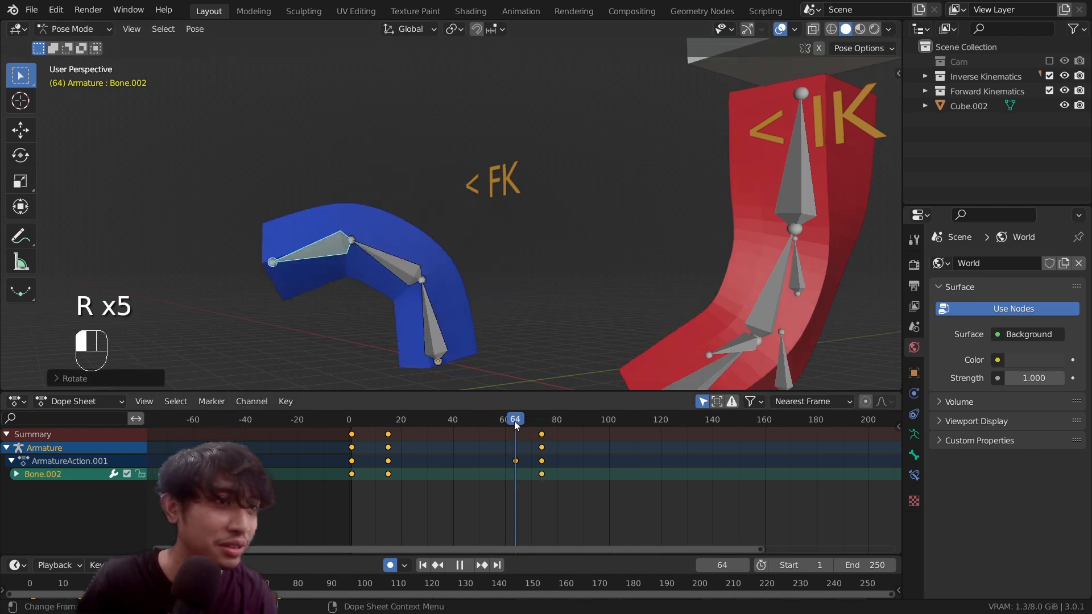
{"action": "left_click", "coordinate": [423, 311]}
{"action": "key", "text": "r"}
{"action": "left_click", "coordinate": [472, 285]}
{"action": "left_click", "coordinate": [473, 289]}
{"action": "key", "text": "r"}
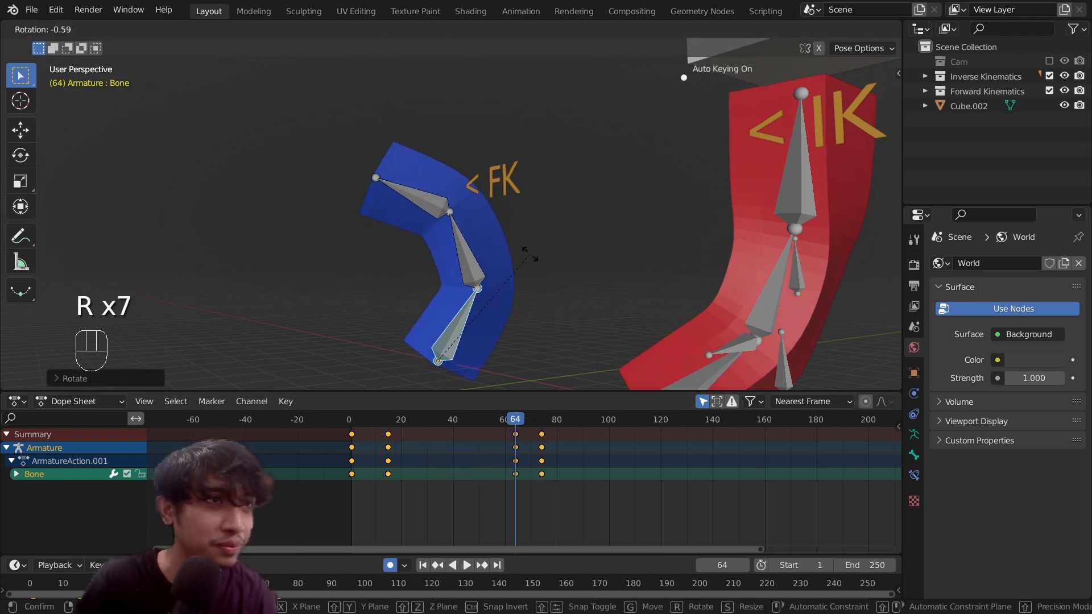
{"action": "right_click", "coordinate": [504, 259]}
Rotate the blue armature's middle and top bones to curl the upper part of the column at frame 64
{"action": "left_click", "coordinate": [477, 261]}
{"action": "key", "text": "r"}
{"action": "left_click", "coordinate": [401, 231]}
{"action": "left_click", "coordinate": [401, 231]}
{"action": "key", "text": "r"}
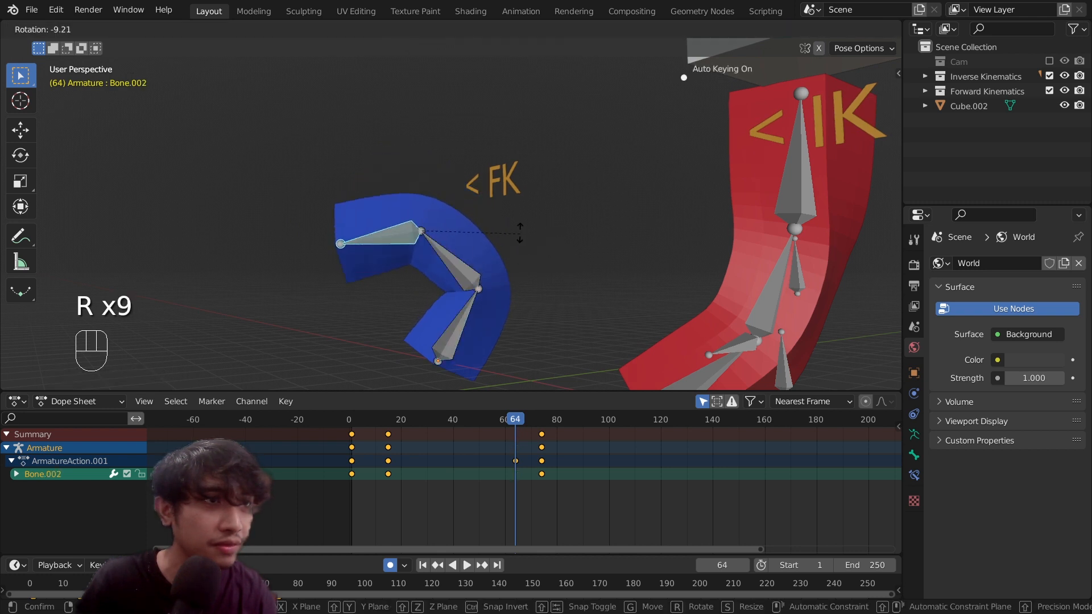
{"action": "left_click", "coordinate": [507, 370]}
Scrub to a frame before 64, select all blue armature bones, and clear their rotation and location
{"action": "mouse_move", "coordinate": [518, 422]}
{"action": "left_mouse_down"}
{"action": "mouse_move", "coordinate": [492, 421]}
{"action": "mouse_move", "coordinate": [541, 425]}
{"action": "mouse_move", "coordinate": [509, 429]}
{"action": "mouse_move", "coordinate": [517, 435]}
{"action": "left_mouse_up"}
{"action": "key", "text": "a"}
{"action": "key", "text": "alt+r"}
{"action": "key", "text": "alt+g"}
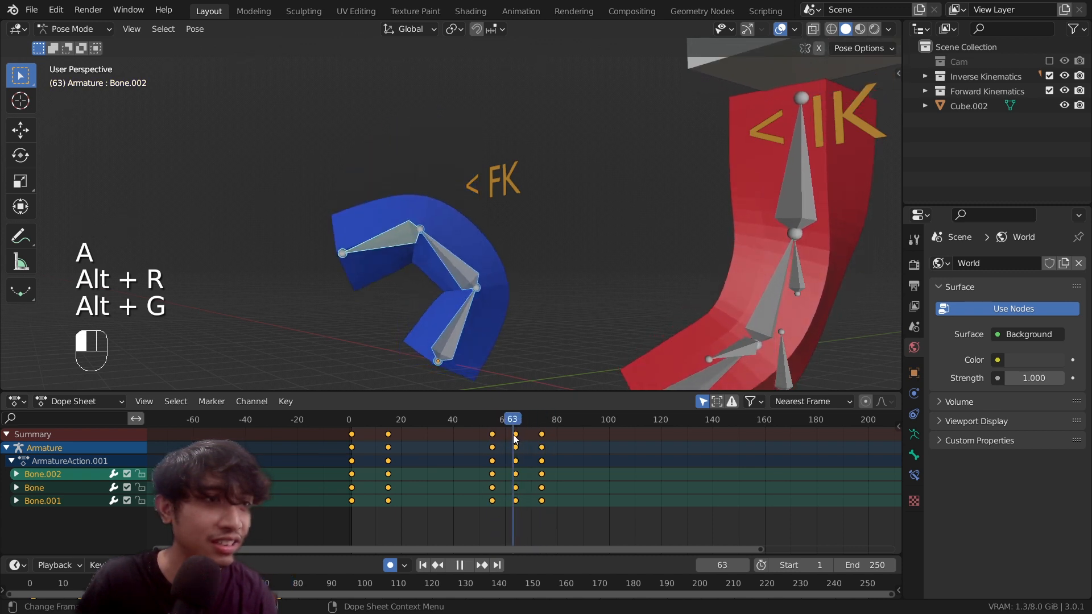
Rotate the blue armature's lowest bone at frame 64 so the column leans further toward the red one
{"action": "key", "text": "Escape"}
{"action": "left_click", "coordinate": [482, 302]}
{"action": "key", "text": "r"}
{"action": "left_click", "coordinate": [554, 292]}
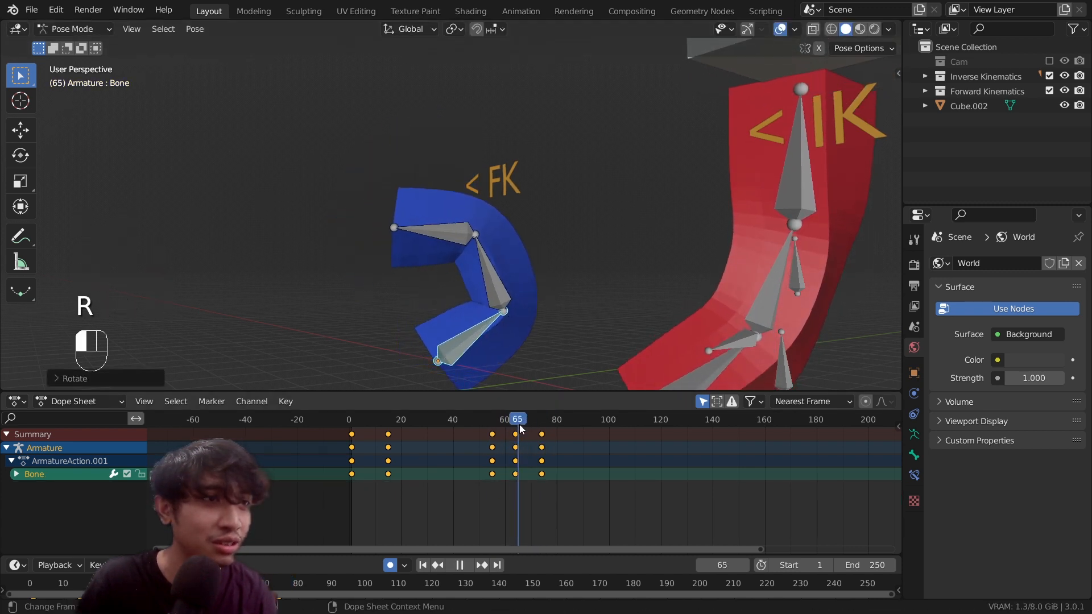
Go to frame 74 and rotate the blue armature's lowest bone
{"action": "left_click_drag", "start_coordinate": [520, 424], "coordinate": [541, 426]}
{"action": "key", "text": "r"}
{"action": "key", "text": "r"}
{"action": "left_click", "coordinate": [566, 301]}
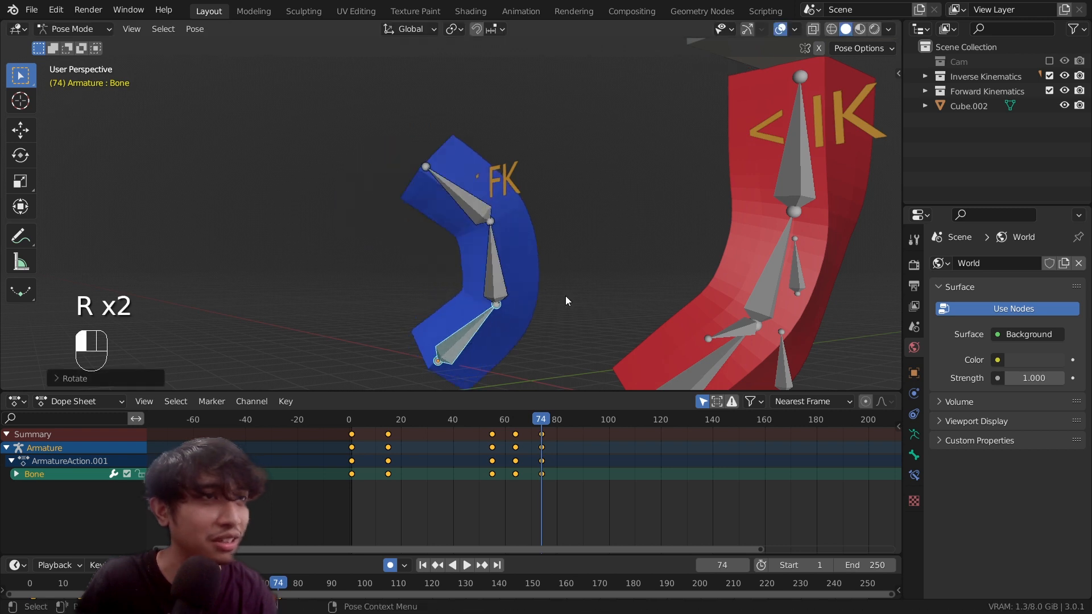
Rotate the blue armature's top bone and middle bone to adjust the column's pose at frame 74
{"action": "left_click", "coordinate": [475, 219]}
{"action": "middle_click_drag", "start_coordinate": [483, 221], "coordinate": [603, 243]}
{"action": "key", "text": "r"}
{"action": "left_click", "coordinate": [599, 242]}
{"action": "left_click", "coordinate": [517, 267]}
{"action": "key", "text": "r"}
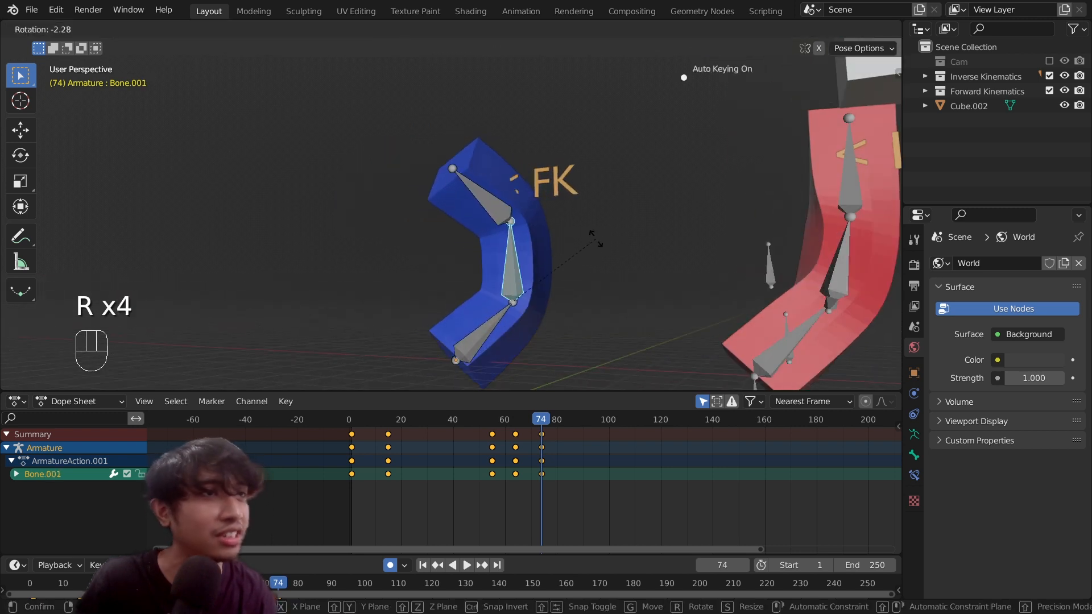
{"action": "left_click", "coordinate": [596, 237]}
Switch to Object Mode, select the cube above the red column, and reselect the blue armature
{"action": "left_click", "coordinate": [80, 29]}
{"action": "left_click", "coordinate": [81, 47]}
{"action": "scroll", "coordinate": [443, 165], "scroll_direction": "down", "scroll_amount": 2}
{"action": "middle_click_drag", "start_coordinate": [472, 162], "coordinate": [546, 165]}
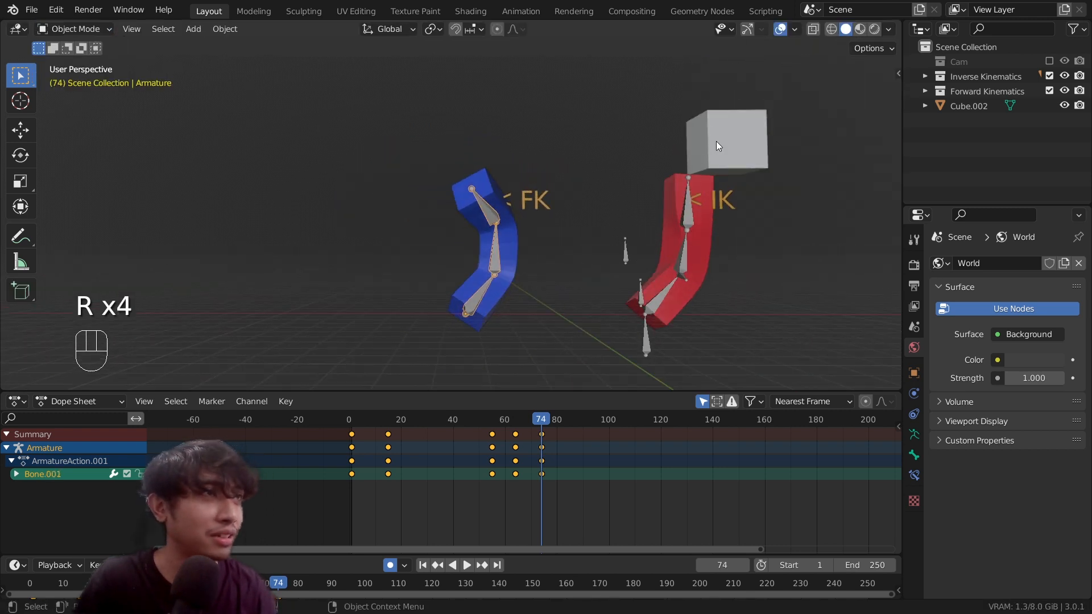
{"action": "left_click", "coordinate": [718, 141]}
{"action": "middle_click_drag", "start_coordinate": [718, 141], "coordinate": [650, 214]}
{"action": "left_click", "coordinate": [476, 203]}
{"action": "scroll", "coordinate": [512, 162], "scroll_direction": "up", "scroll_amount": 2}
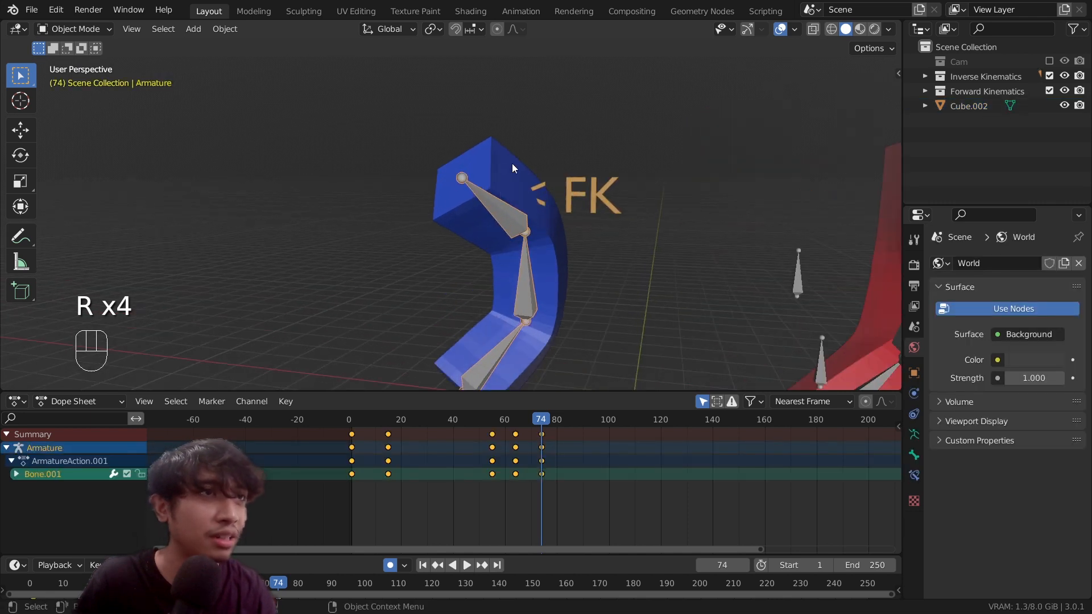
Try to snap the 3D cursor to the blue armature's top bone in Pose Mode
{"action": "left_click", "coordinate": [67, 28]}
{"action": "left_click", "coordinate": [69, 74]}
{"action": "left_click", "coordinate": [462, 176]}
{"action": "key", "text": "shift+s"}
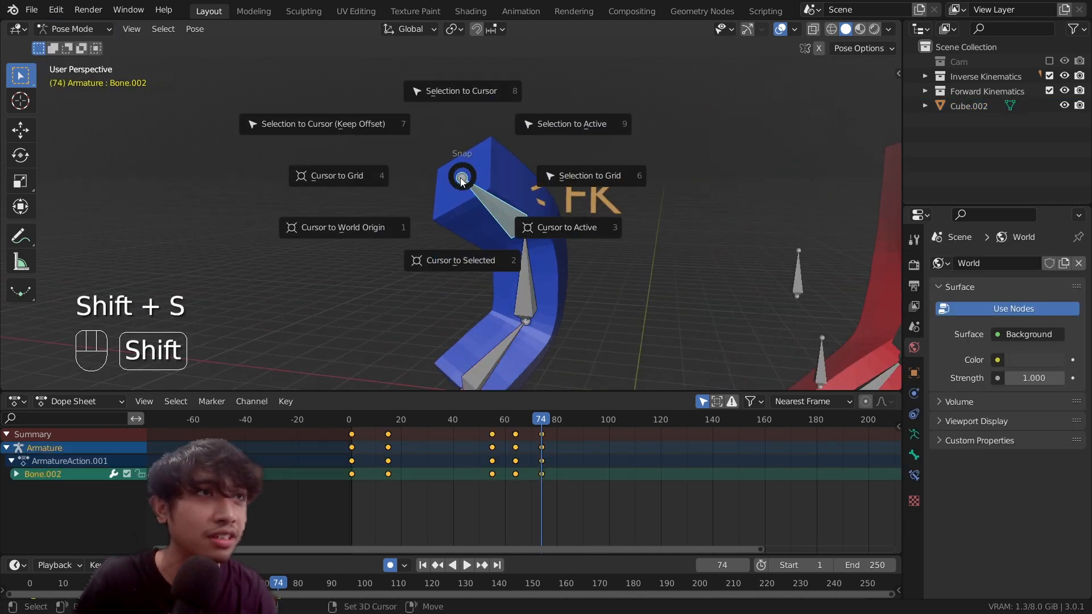
{"action": "left_click", "coordinate": [463, 249]}
Select the blue top bone's tip in Edit Mode and snap the 3D cursor to it
{"action": "key", "text": "Tab"}
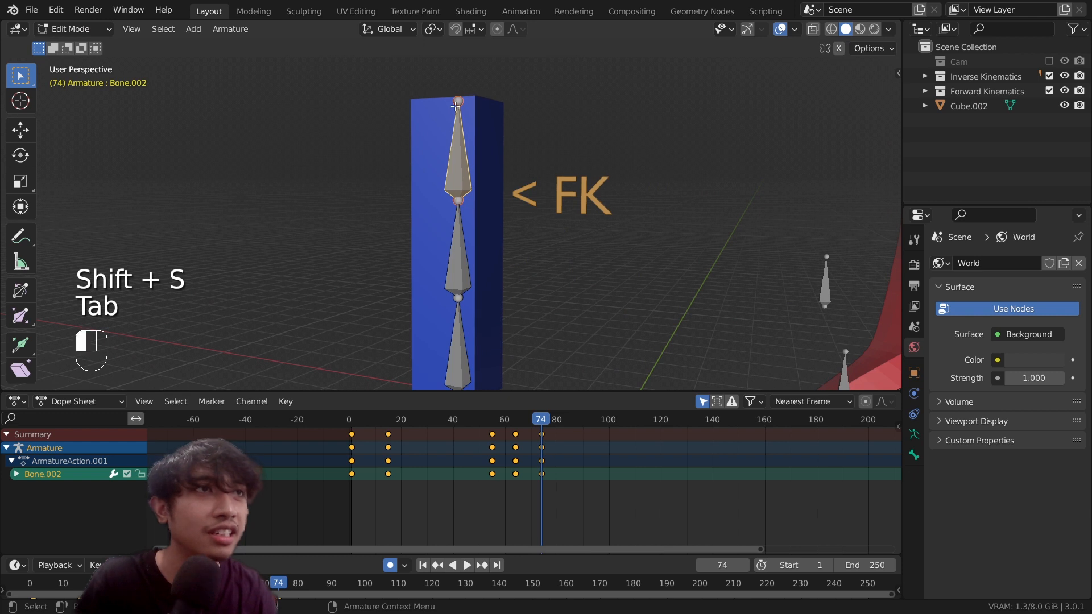
{"action": "key", "text": "shift+s"}
{"action": "left_click", "coordinate": [462, 183]}
{"action": "key", "text": "Tab"}
{"action": "scroll", "coordinate": [472, 170], "scroll_direction": "down", "scroll_amount": 2}
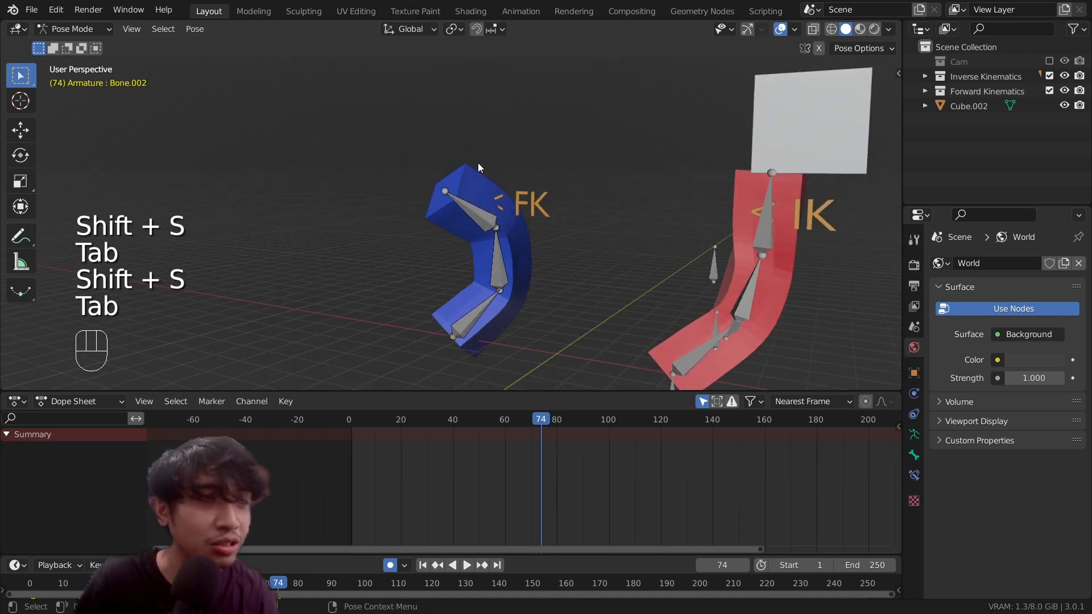
{"action": "left_click", "coordinate": [60, 48]}
{"action": "scroll", "coordinate": [517, 175], "scroll_direction": "up", "scroll_amount": 2}
{"action": "middle_click_drag", "start_coordinate": [507, 179], "coordinate": [520, 199], "text": "shift"}
{"action": "key", "text": "shift+a"}
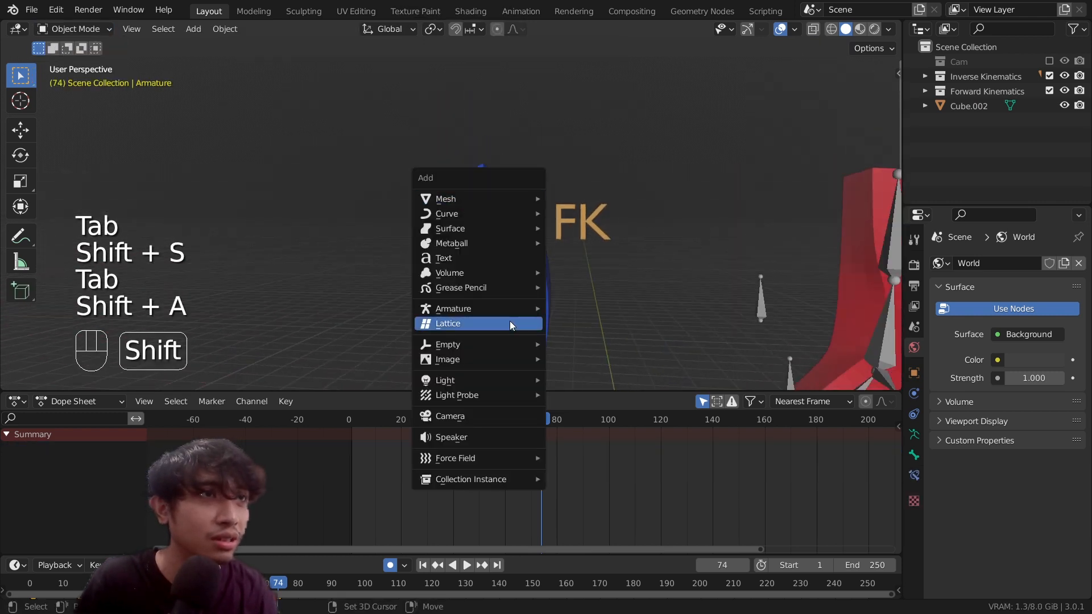
{"action": "key", "text": "shift+a"}
Return to Edit Mode and snap the 3D cursor again to the selected tip of the blue top bone
{"action": "key", "text": "Tab"}
{"action": "key", "text": "shift+s"}
{"action": "left_click", "coordinate": [466, 234]}
{"action": "scroll", "coordinate": [471, 226], "scroll_direction": "down", "scroll_amount": 5}
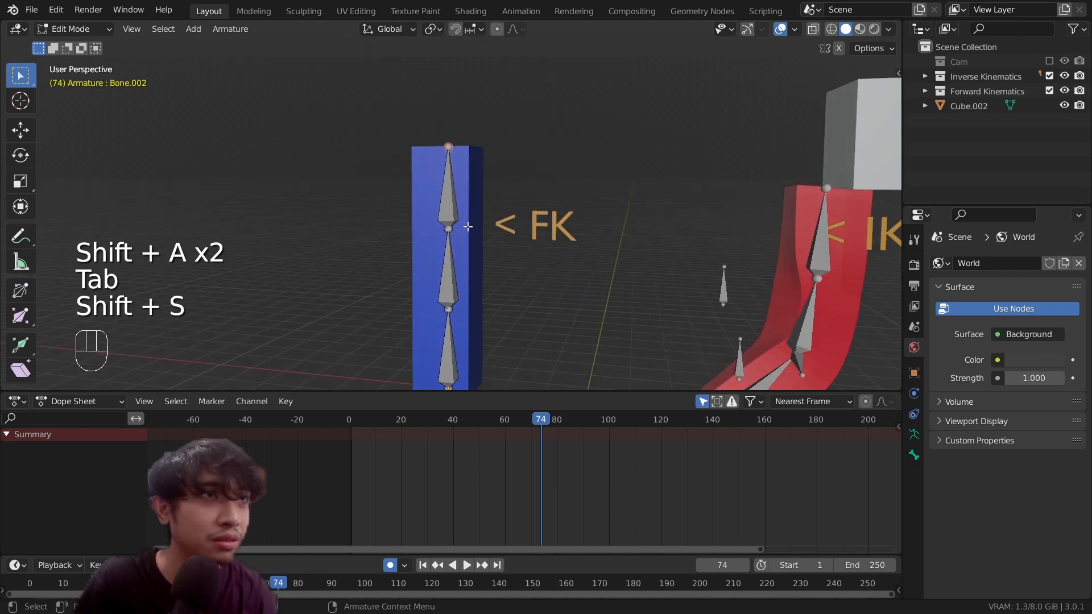
{"action": "scroll", "coordinate": [529, 146], "scroll_direction": "up", "scroll_amount": 2}
Show the 3D cursor in the viewport overlays and add a cube at it in Object Mode
{"action": "left_click", "coordinate": [796, 29]}
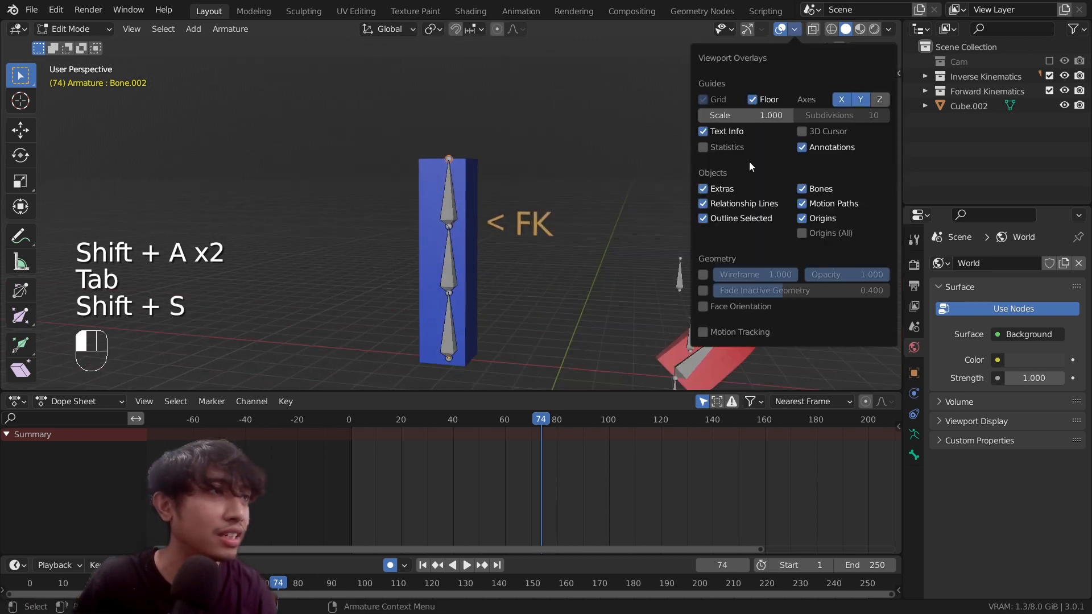
{"action": "key", "text": "Tab"}
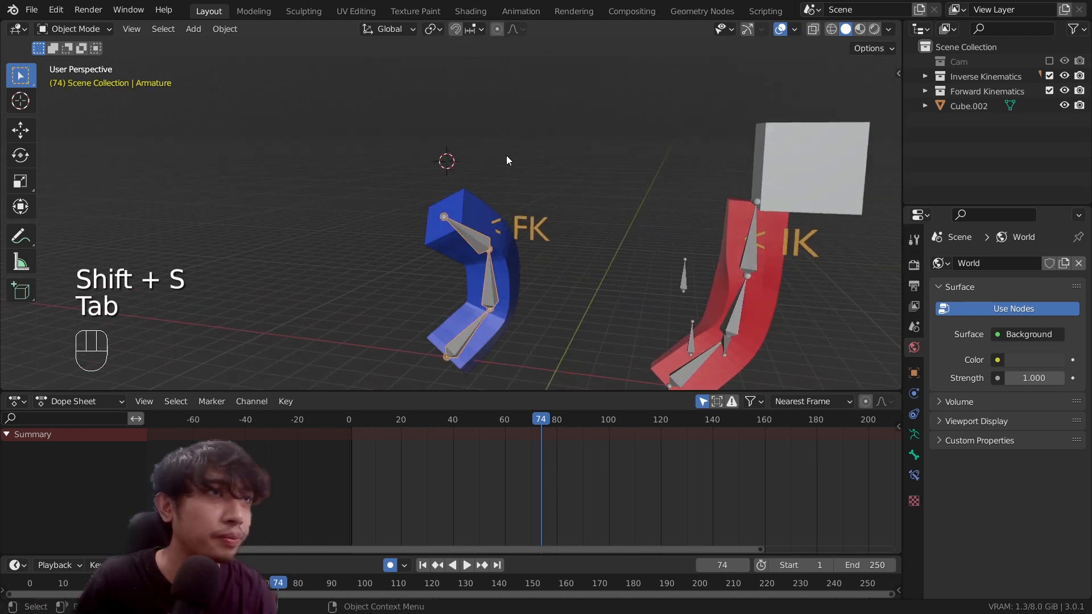
{"action": "key", "text": "shift+a"}
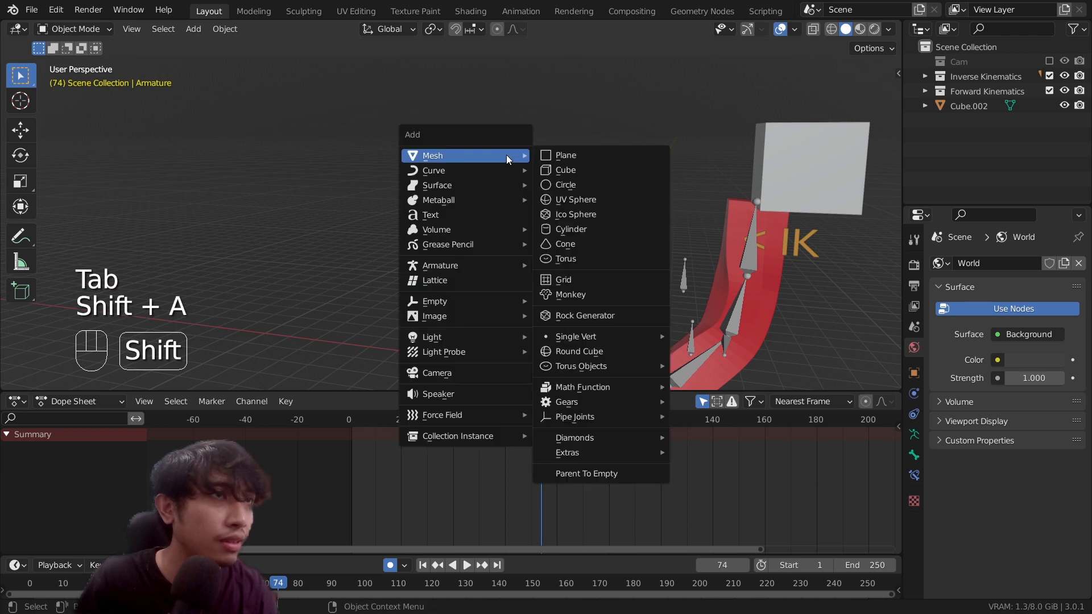
{"action": "left_click", "coordinate": [587, 171]}
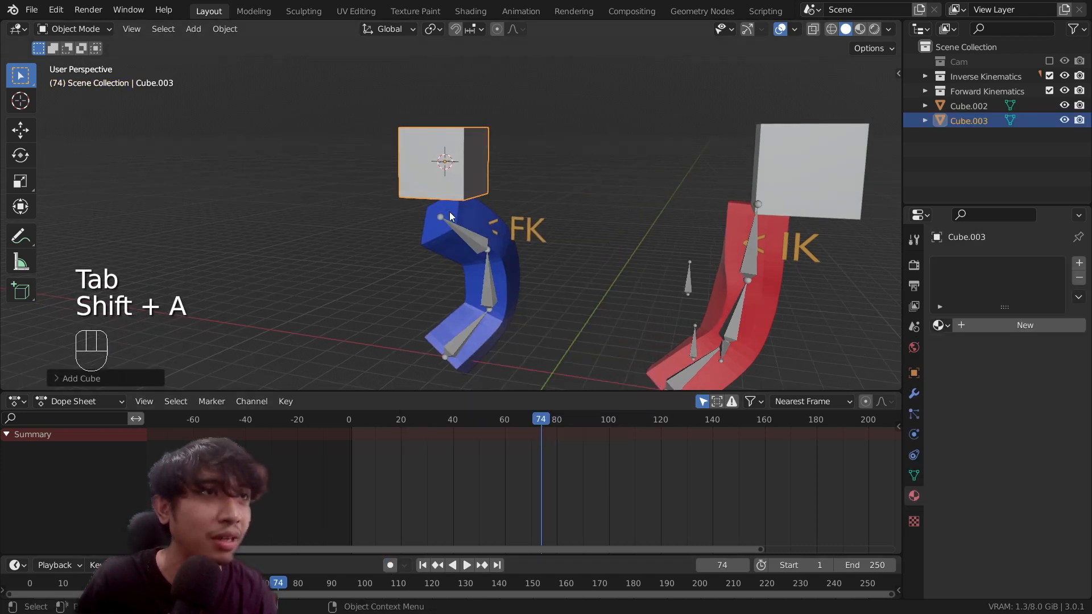
Try rotating the blue armature's top bone in Pose Mode beneath the new cube at frame 74
{"action": "left_click", "coordinate": [458, 234]}
{"action": "left_click", "coordinate": [74, 77]}
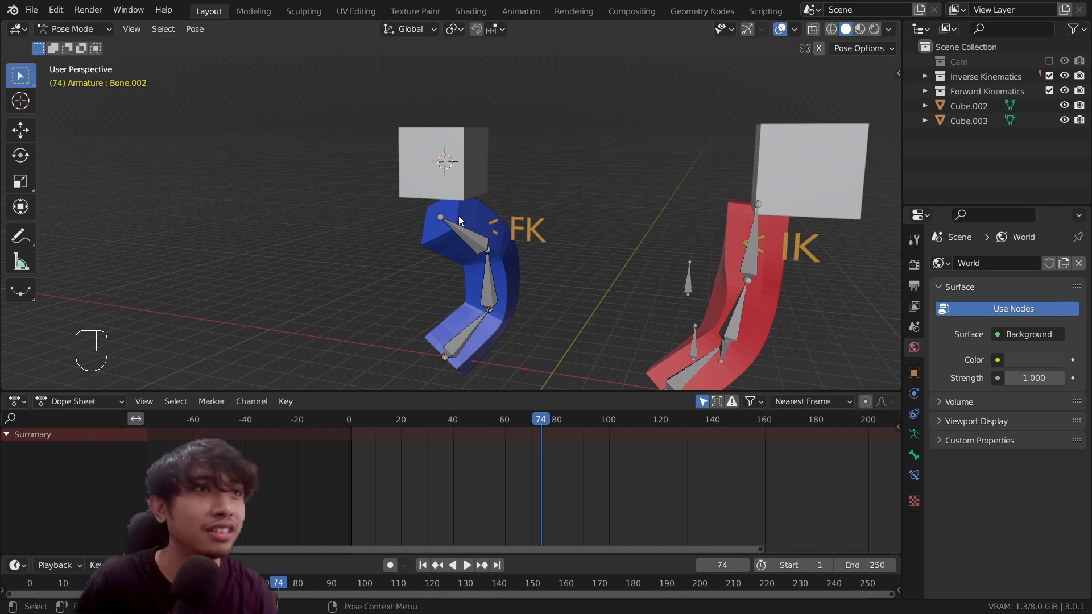
{"action": "left_click", "coordinate": [441, 222]}
{"action": "scroll", "coordinate": [470, 208], "scroll_direction": "up", "scroll_amount": 2}
{"action": "key", "text": "r"}
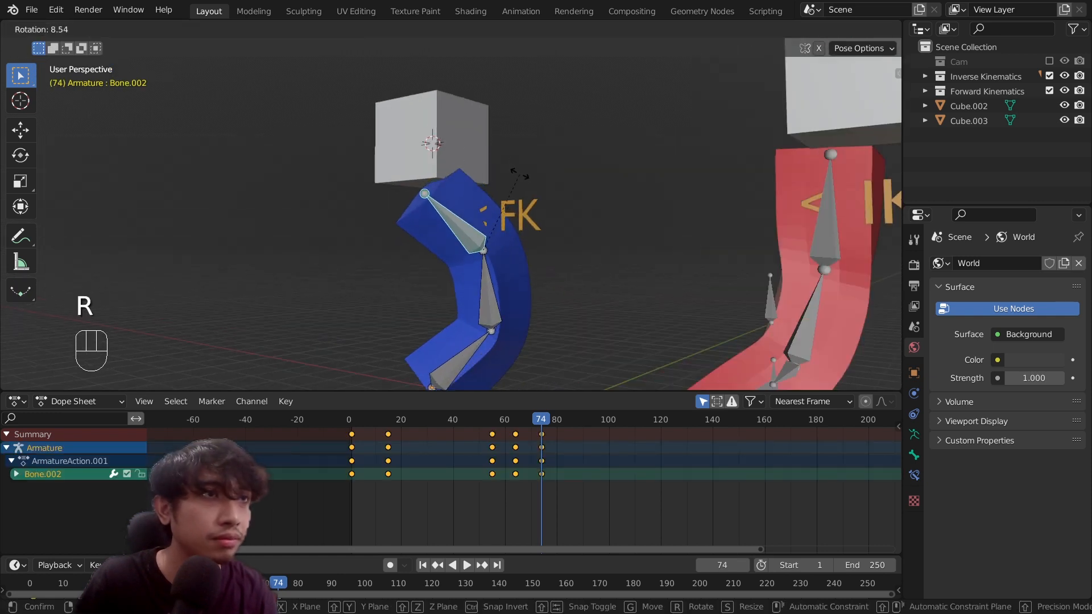
{"action": "left_click", "coordinate": [537, 169]}
At frame 55, select the cube above the blue column and insert a Location, Rotation & Scale keyframe
{"action": "left_click_drag", "start_coordinate": [541, 421], "coordinate": [492, 428]}
{"action": "left_click", "coordinate": [86, 34]}
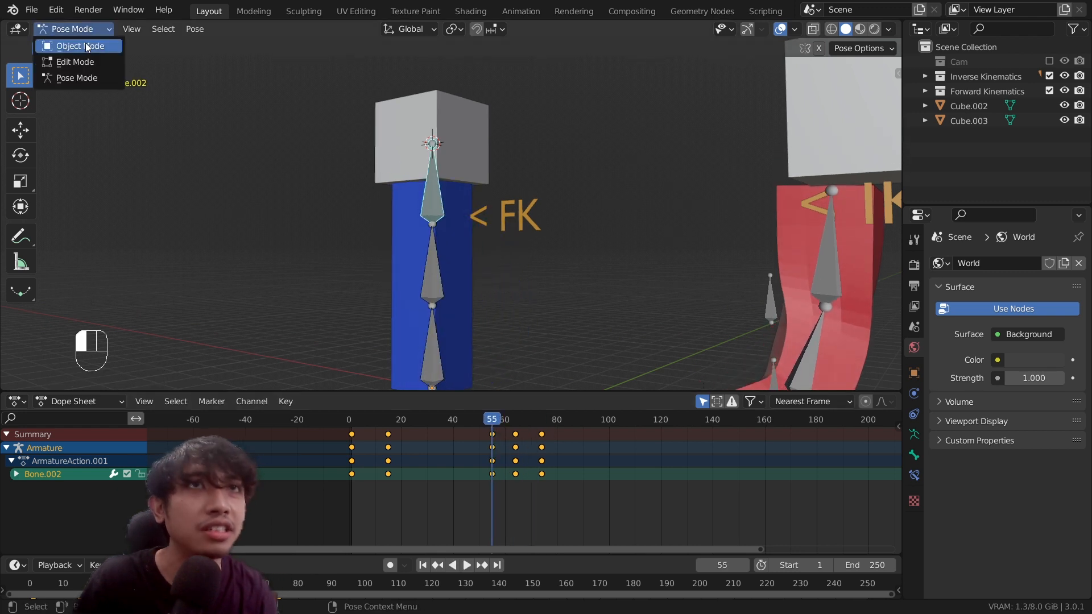
{"action": "left_click", "coordinate": [73, 42]}
{"action": "left_click", "coordinate": [475, 127]}
{"action": "key", "text": "i"}
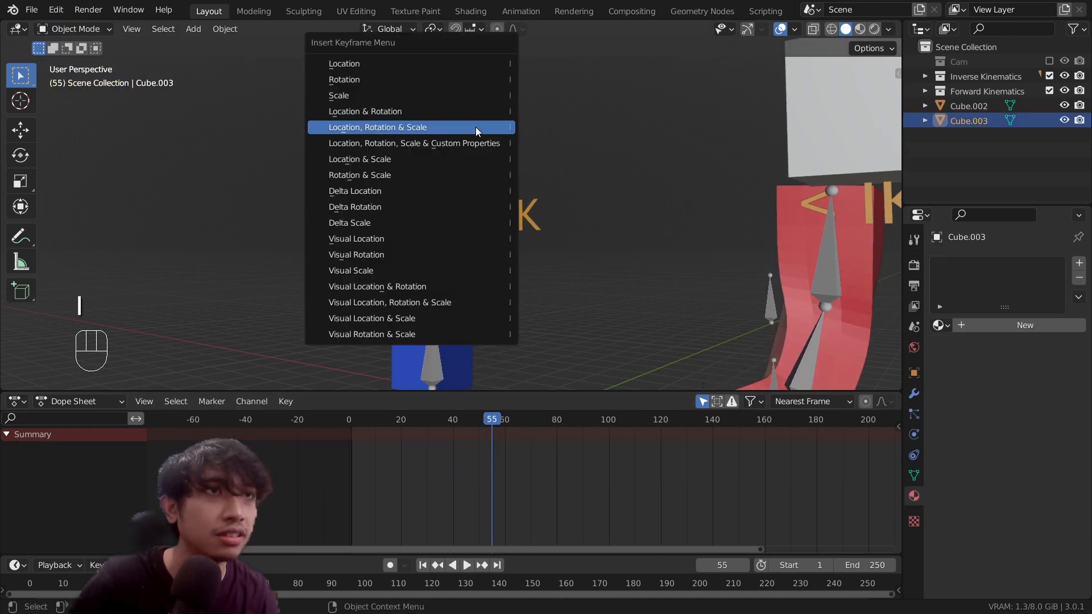
{"action": "left_click", "coordinate": [477, 127]}
At frame 64, lower the cube along Z onto the curled blue column and keyframe its position
{"action": "left_click_drag", "start_coordinate": [494, 421], "coordinate": [515, 420]}
{"action": "key", "text": "g"}
{"action": "key", "text": "z"}
{"action": "left_click", "coordinate": [449, 212]}
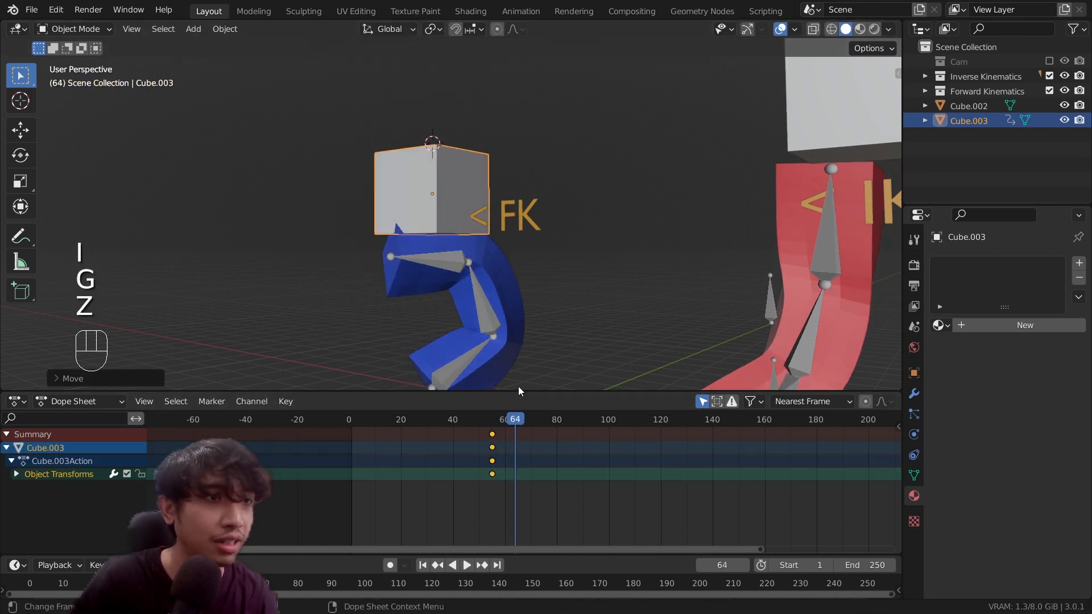
{"action": "key", "text": "i"}
{"action": "left_click", "coordinate": [470, 218]}
{"action": "mouse_move", "coordinate": [515, 420]}
{"action": "left_mouse_down"}
{"action": "mouse_move", "coordinate": [537, 421]}
{"action": "mouse_move", "coordinate": [502, 420]}
{"action": "mouse_move", "coordinate": [530, 426]}
{"action": "mouse_move", "coordinate": [503, 424]}
{"action": "mouse_move", "coordinate": [517, 428]}
{"action": "left_mouse_up"}
{"action": "key", "text": "i"}
{"action": "left_click", "coordinate": [571, 236]}
Select the blue armature and try rotating its middle bone in Pose Mode at frame 64
{"action": "left_click", "coordinate": [445, 257]}
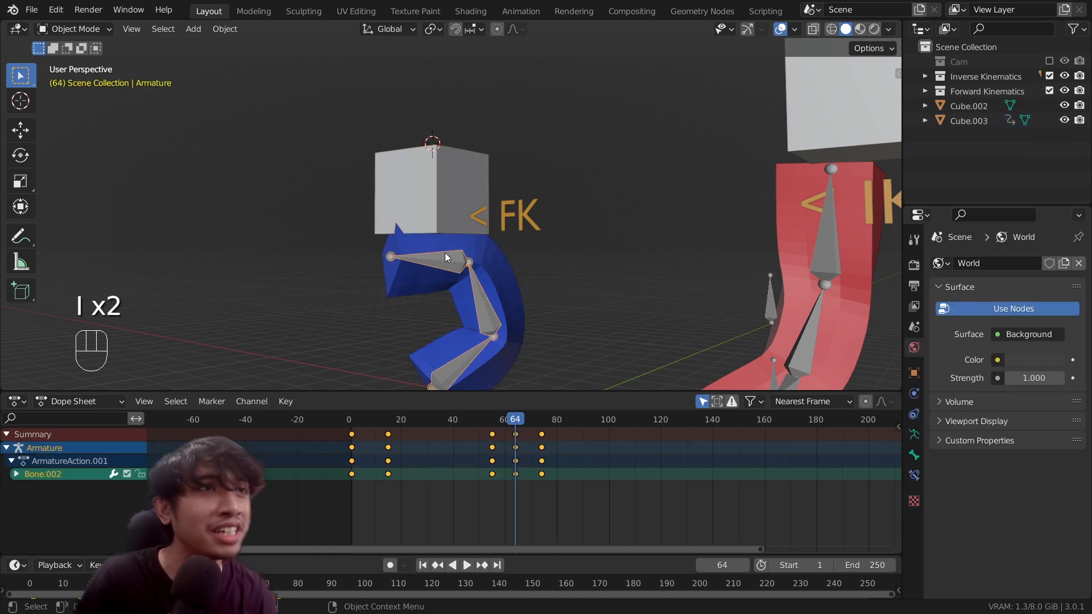
{"action": "left_click", "coordinate": [95, 30]}
{"action": "left_click", "coordinate": [68, 75]}
{"action": "left_click", "coordinate": [483, 314]}
{"action": "middle_click_drag", "start_coordinate": [483, 314], "coordinate": [542, 228]}
{"action": "key", "text": "r"}
{"action": "left_click", "coordinate": [470, 321]}
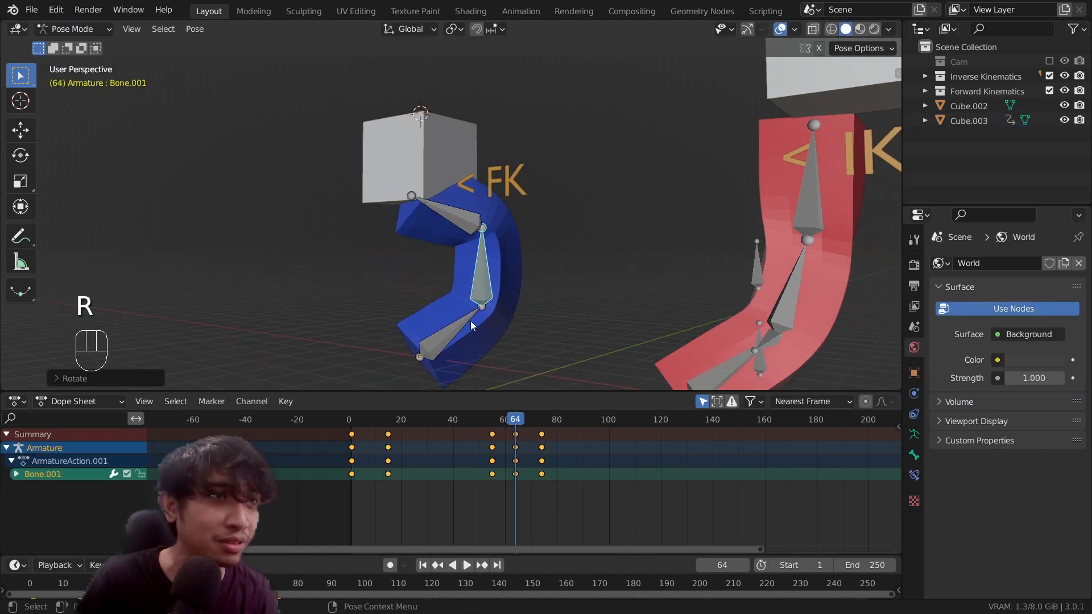
Try rotating the blue armature's lowest and top bones to fit the column under the cube
{"action": "left_click", "coordinate": [466, 316]}
{"action": "key", "text": "r"}
{"action": "left_click", "coordinate": [463, 223]}
{"action": "left_click", "coordinate": [463, 223]}
{"action": "key", "text": "r"}
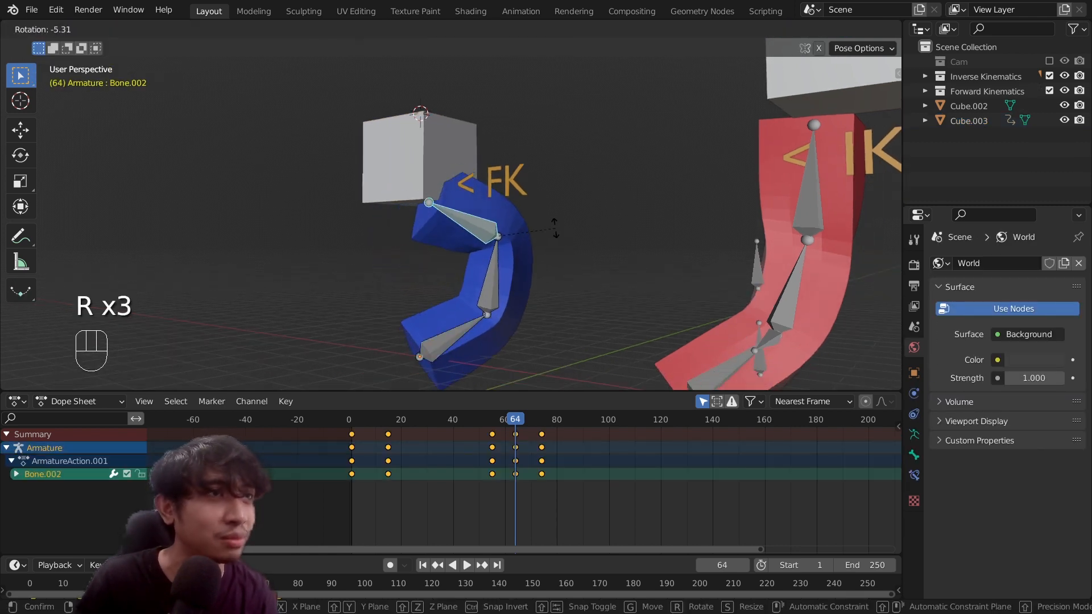
{"action": "left_click", "coordinate": [557, 229]}
Try readjusting the middle bone's rotation so the blue column's top lies flat beneath the cube
{"action": "left_click", "coordinate": [491, 276]}
{"action": "key", "text": "r"}
{"action": "left_click", "coordinate": [479, 225]}
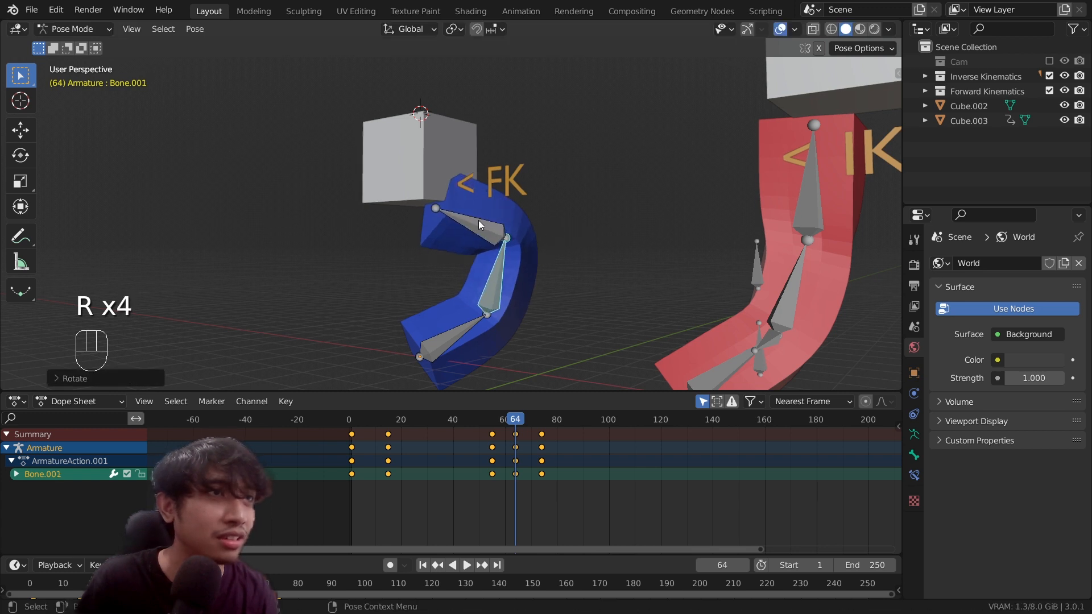
{"action": "left_click", "coordinate": [507, 267]}
{"action": "key", "text": "r"}
{"action": "left_click", "coordinate": [527, 402]}
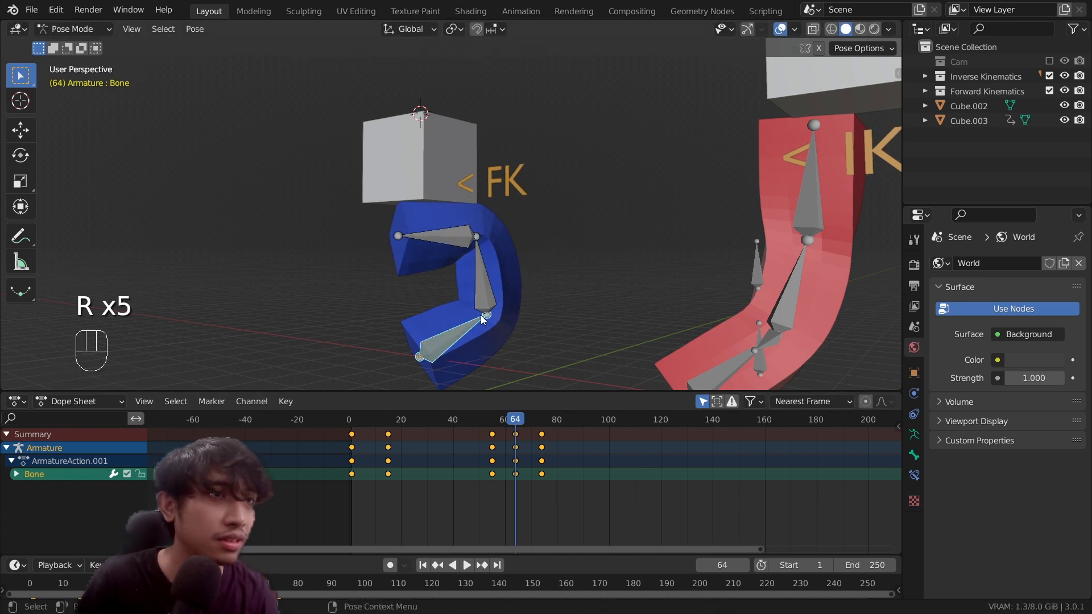
Try scaling down the blue armature's lowest and middle bones at frame 64
{"action": "middle_click_drag", "start_coordinate": [481, 315], "coordinate": [527, 293]}
{"action": "key", "text": "s"}
{"action": "left_click", "coordinate": [482, 298]}
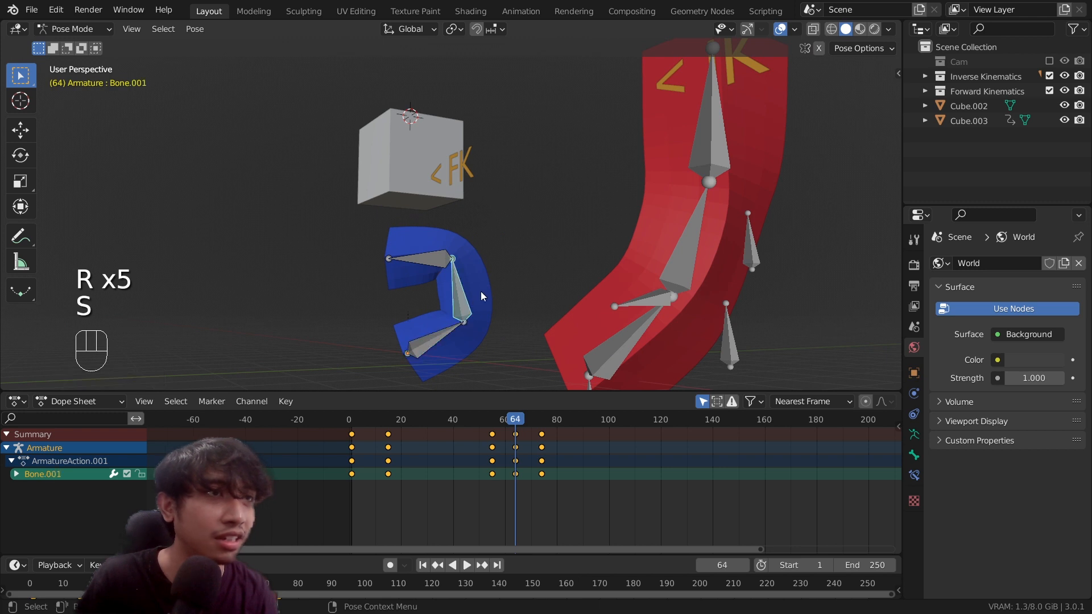
{"action": "key", "text": "s"}
{"action": "left_click", "coordinate": [476, 289]}
Try rotating the blue armature's top bone upward toward the cube at frame 64
{"action": "left_click", "coordinate": [428, 264]}
{"action": "key", "text": "r"}
{"action": "left_click", "coordinate": [518, 258]}
{"action": "middle_click_drag", "start_coordinate": [518, 265], "coordinate": [547, 272]}
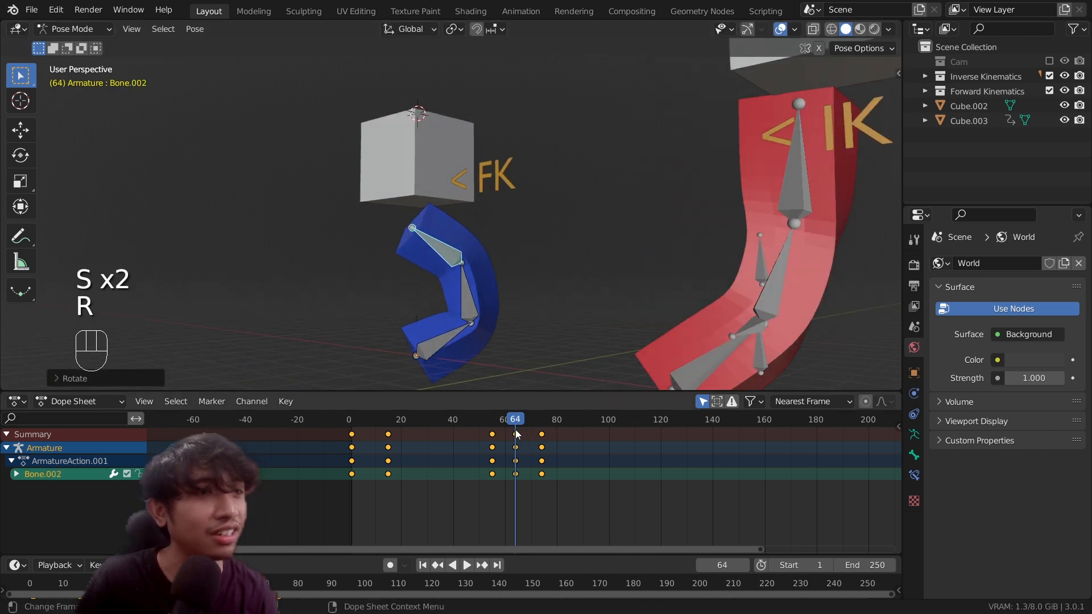
Scrub to frame 75 and save the blend file
{"action": "left_click_drag", "start_coordinate": [515, 429], "coordinate": [544, 429]}
{"action": "key", "text": "ctrl+s"}
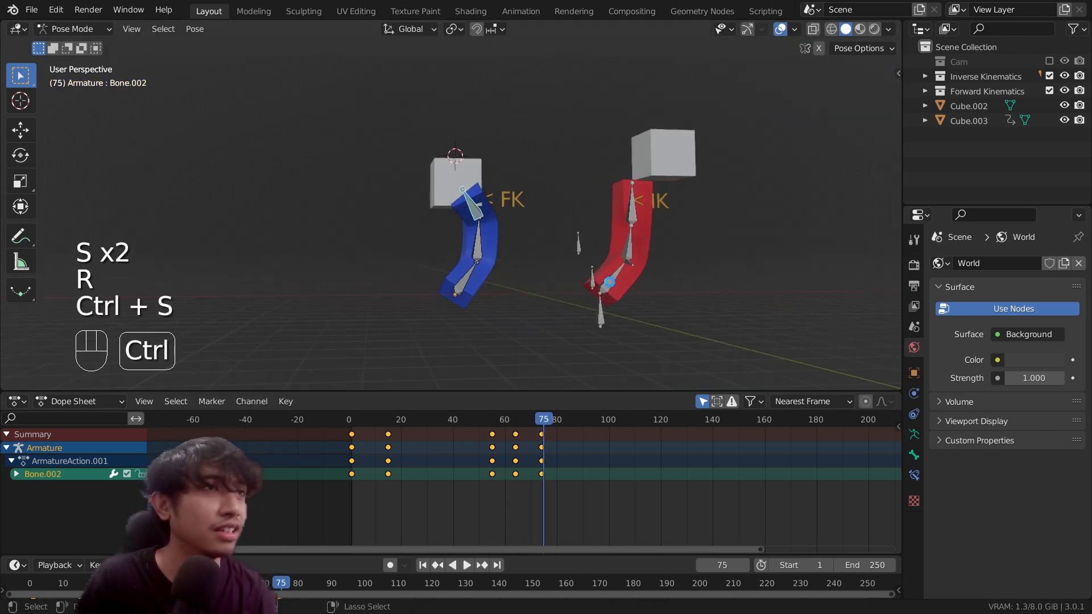
{"action": "left_click", "coordinate": [85, 30]}
Change the Dope Sheet area to the Video Sequencer editor
{"action": "scroll", "coordinate": [560, 456], "scroll_direction": "down", "scroll_amount": 5}
{"action": "scroll", "coordinate": [573, 460], "scroll_direction": "down", "scroll_amount": 1, "text": "shift"}
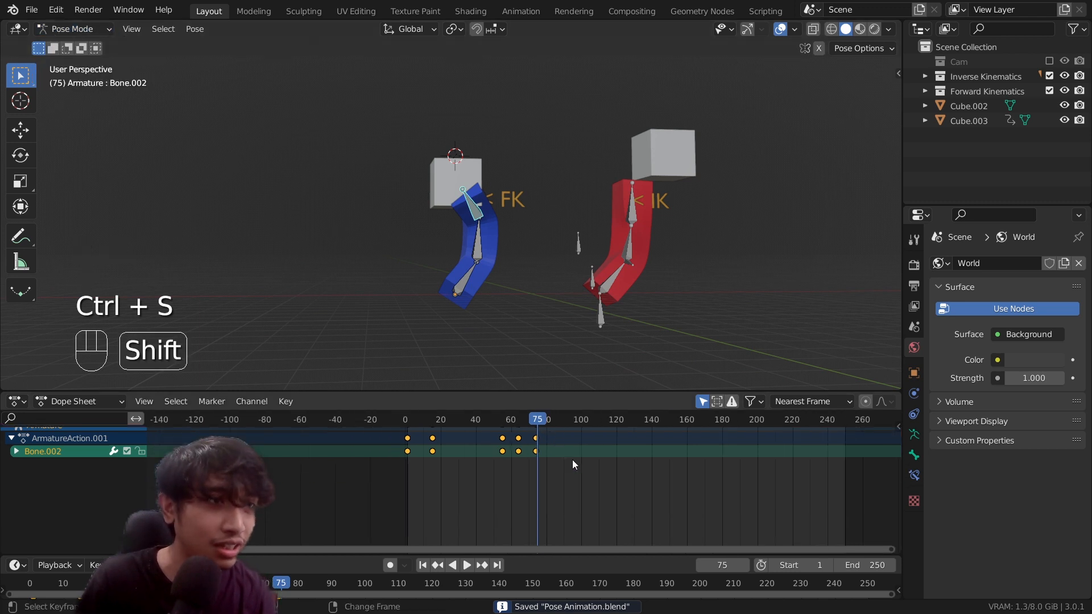
{"action": "middle_click_drag", "start_coordinate": [573, 460], "coordinate": [407, 462]}
{"action": "scroll", "coordinate": [407, 463], "scroll_direction": "up", "scroll_amount": 2}
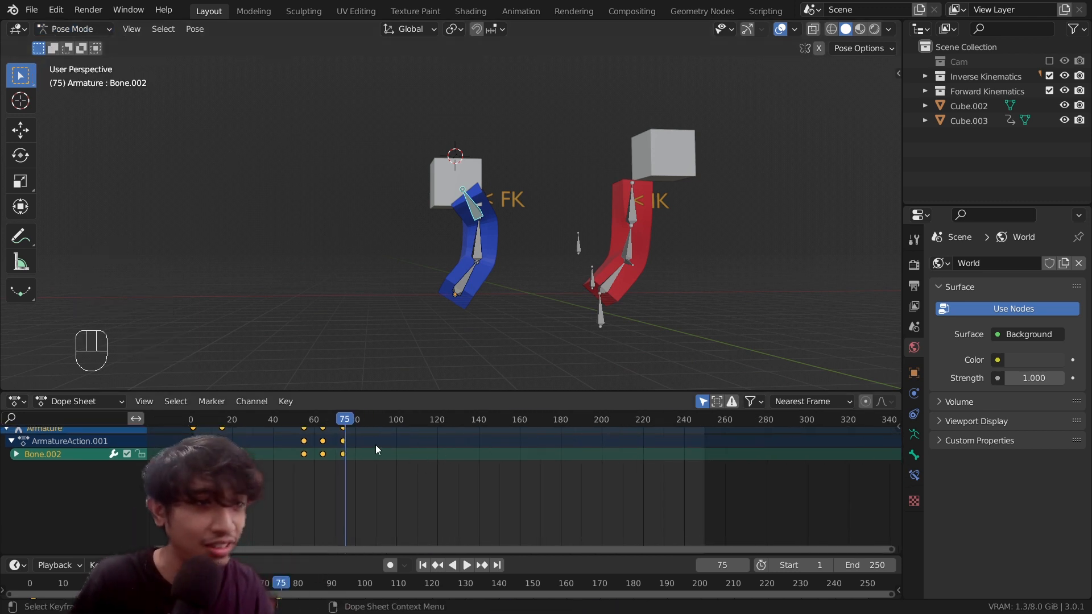
{"action": "scroll", "coordinate": [532, 467], "scroll_direction": "down", "scroll_amount": 1}
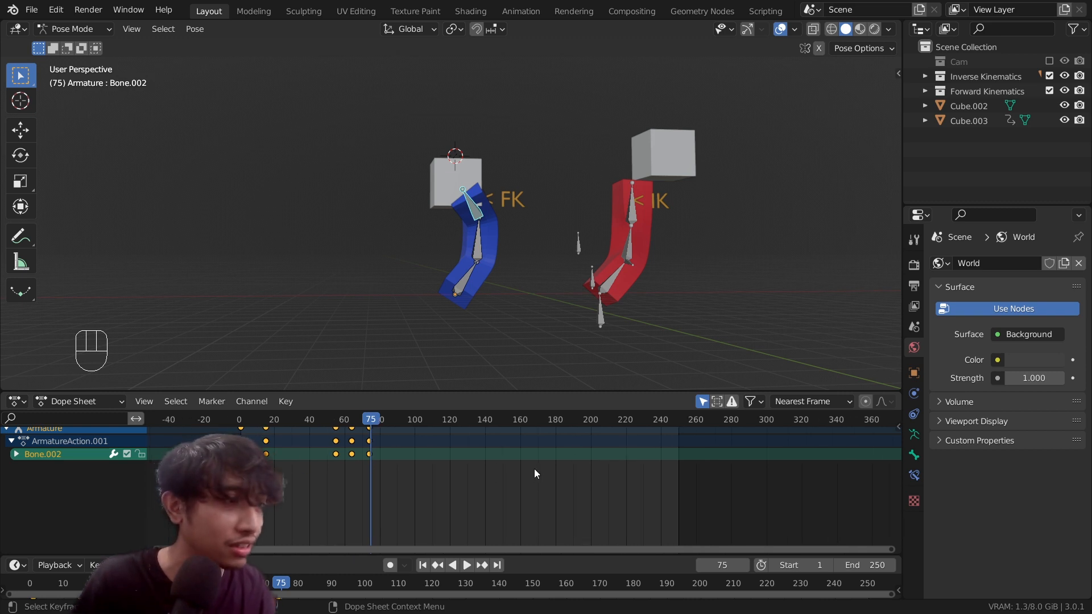
{"action": "left_click", "coordinate": [17, 401]}
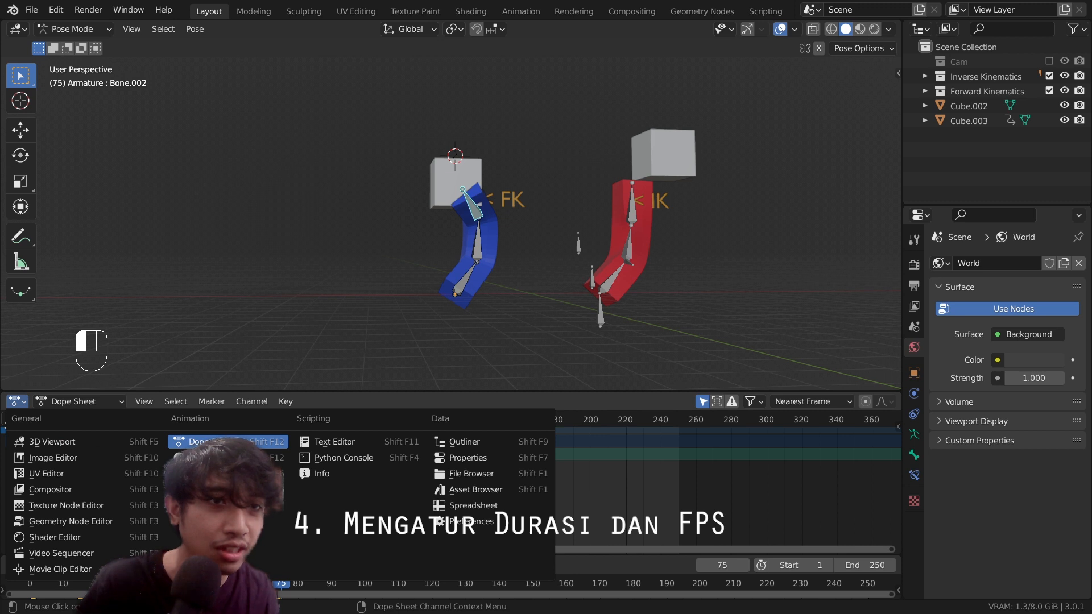
{"action": "left_click", "coordinate": [101, 551]}
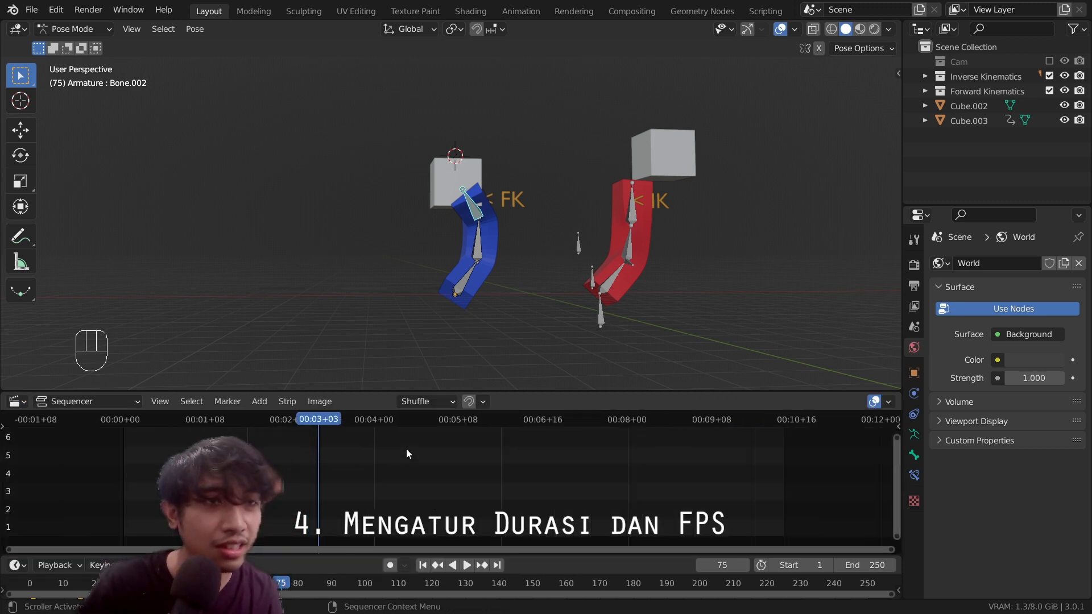
Scrub the sequencer's playhead to frame 40 to examine the animation's timing in seconds and frames
{"action": "scroll", "coordinate": [407, 449], "scroll_direction": "down", "scroll_amount": 1}
{"action": "middle_click_drag", "start_coordinate": [339, 452], "coordinate": [446, 468], "text": "shift"}
{"action": "scroll", "coordinate": [446, 468], "scroll_direction": "down", "scroll_amount": 7}
{"action": "left_click", "coordinate": [388, 421]}
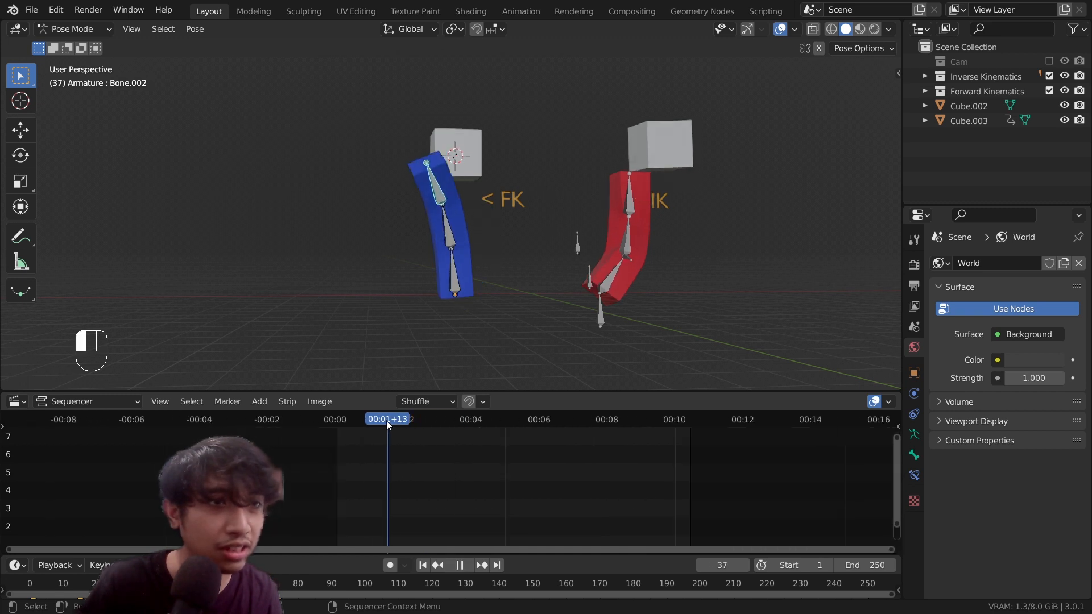
{"action": "left_click_drag", "start_coordinate": [387, 421], "coordinate": [385, 445]}
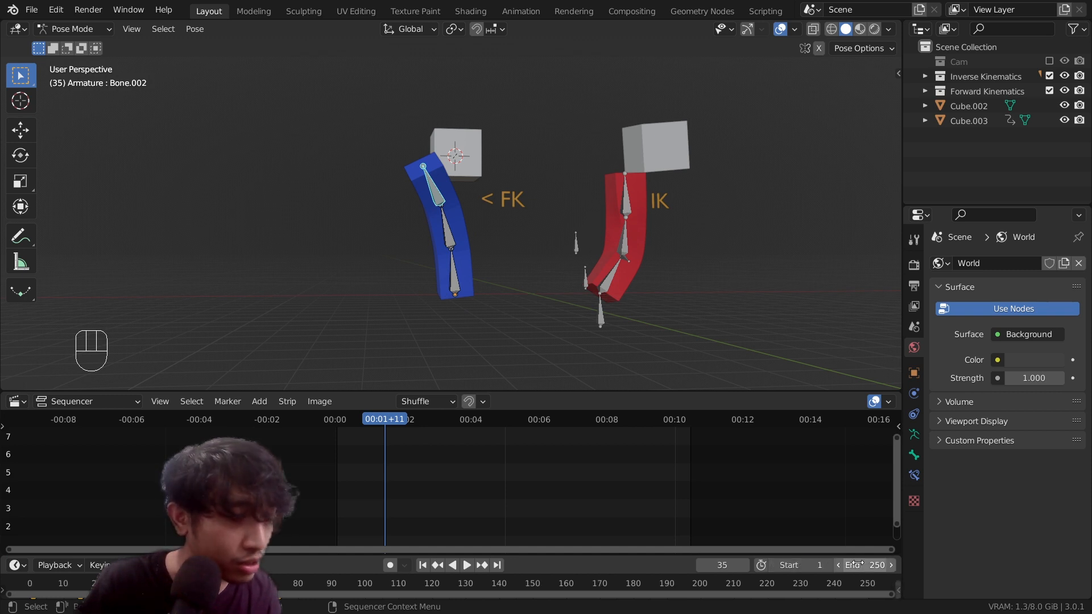
{"action": "left_click_drag", "start_coordinate": [356, 423], "coordinate": [393, 428]}
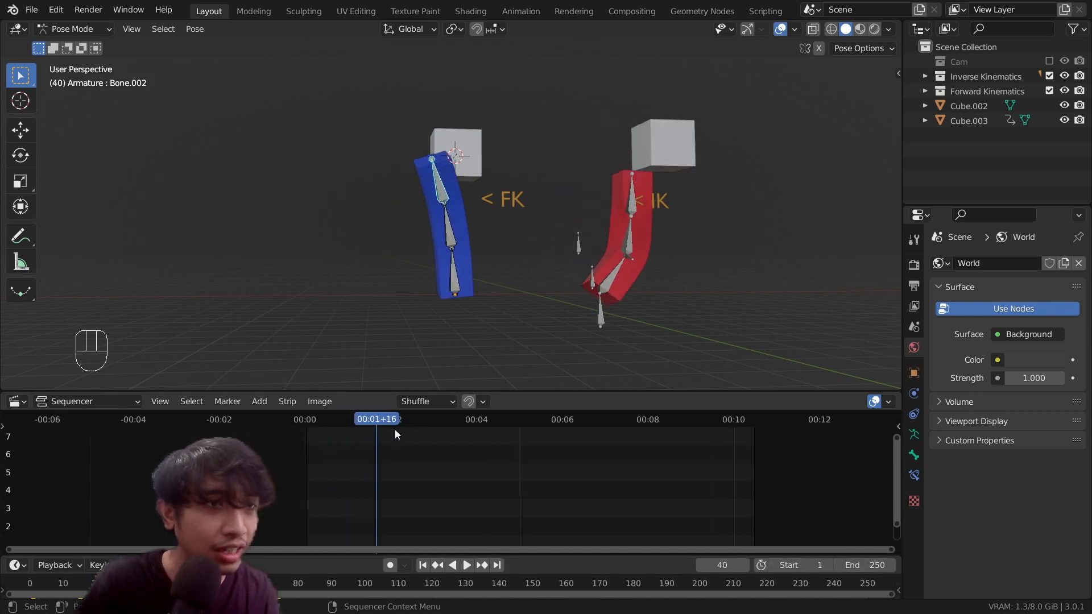
Play the animation against the sequencer's time ruler, and scrub back to frame 2
{"action": "key", "text": "space"}
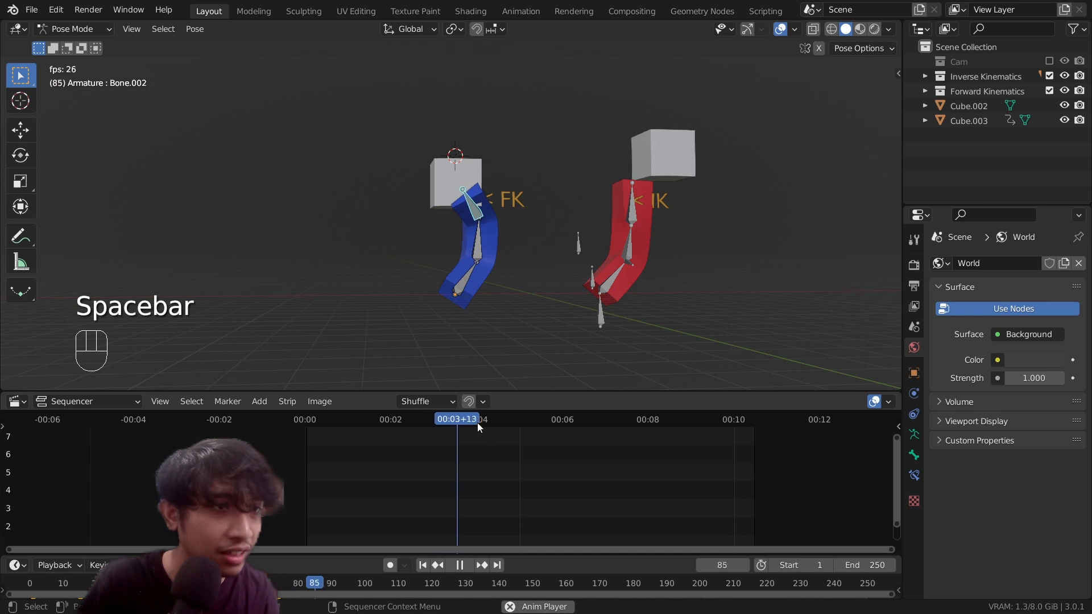
{"action": "scroll", "coordinate": [477, 422], "scroll_direction": "up", "scroll_amount": 2}
{"action": "middle_click_drag", "start_coordinate": [660, 424], "coordinate": [483, 431]}
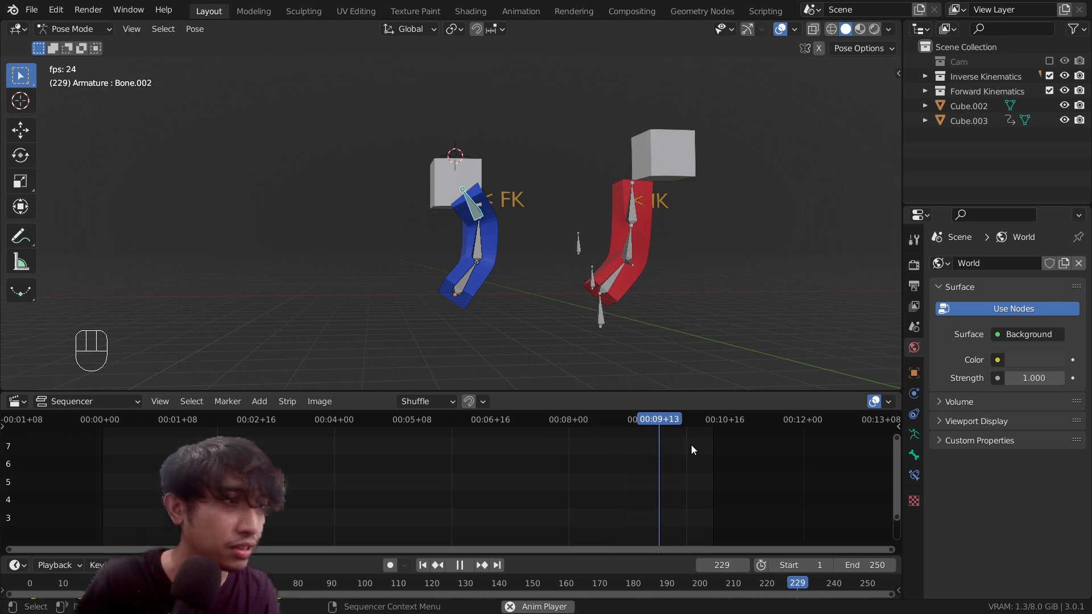
{"action": "left_click_drag", "start_coordinate": [688, 425], "coordinate": [105, 423]}
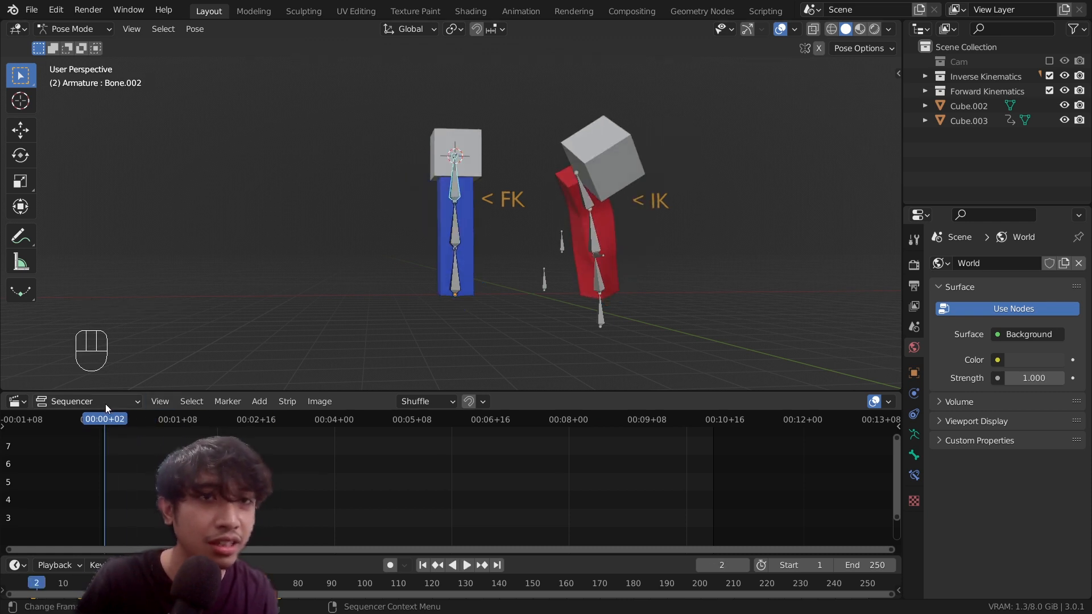
Return the playhead to frame 0 and set the scene's output frame rate to 60 fps
{"action": "left_click", "coordinate": [913, 287]}
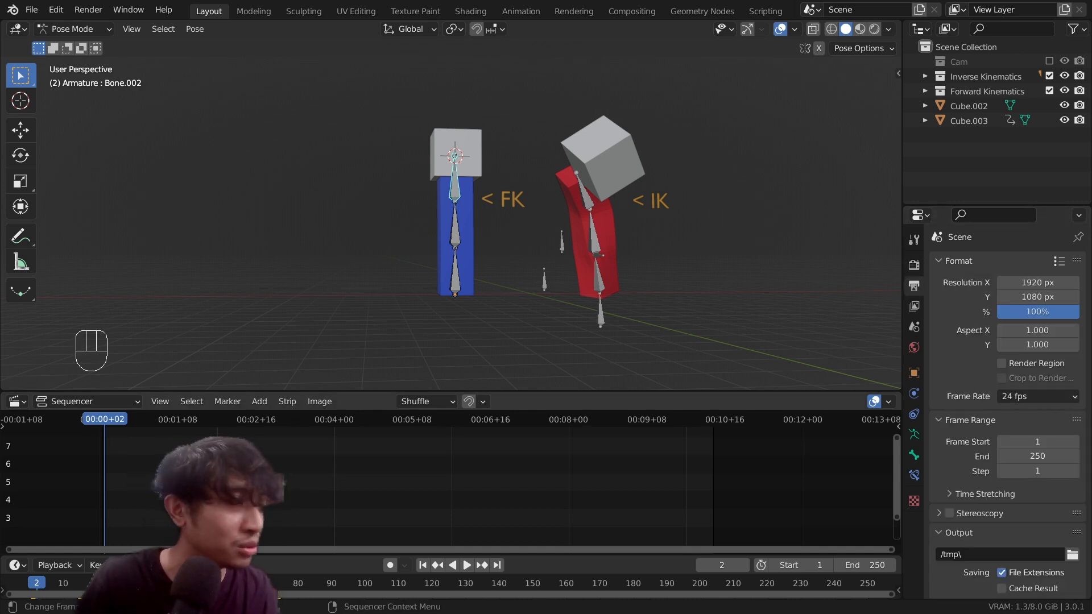
{"action": "left_click_drag", "start_coordinate": [104, 422], "coordinate": [83, 423]}
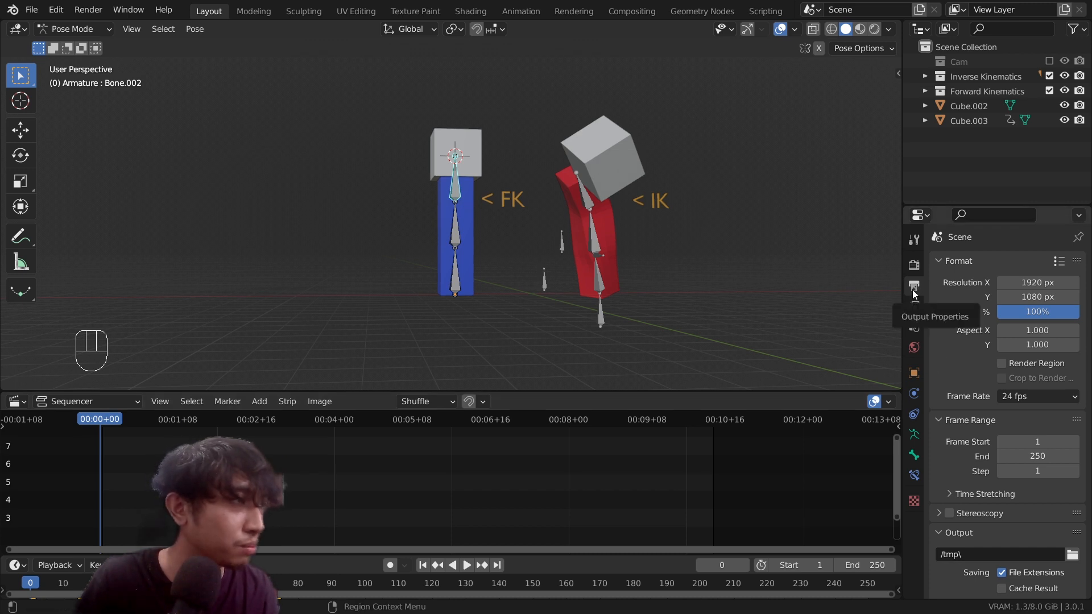
{"action": "left_click", "coordinate": [1016, 397]}
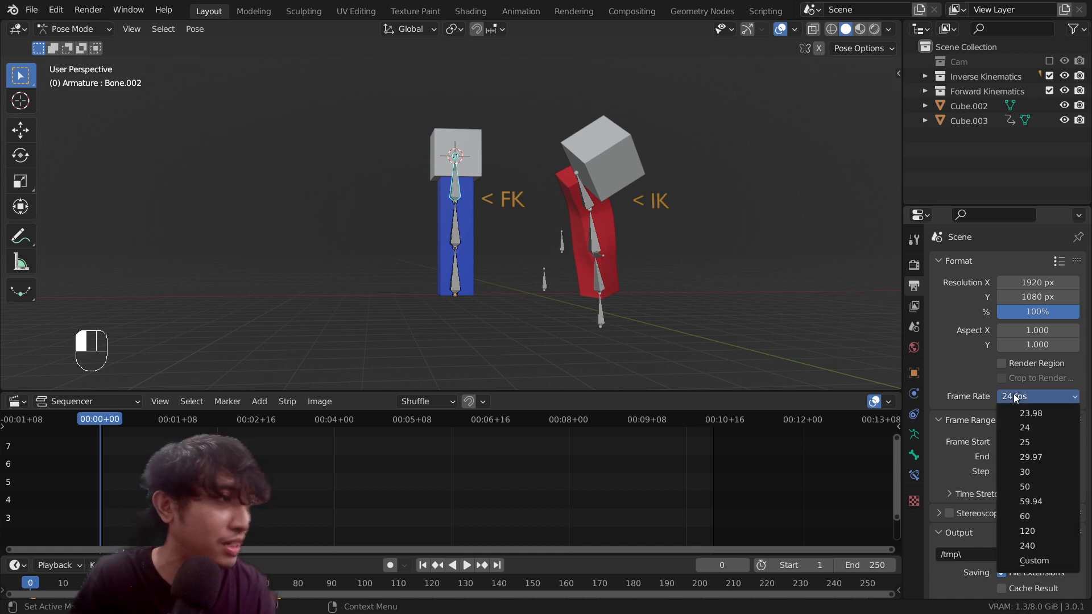
{"action": "left_click", "coordinate": [1026, 515]}
Play and scrub the animation in the sequencer to examine its timing at 60 fps
{"action": "key", "text": "space"}
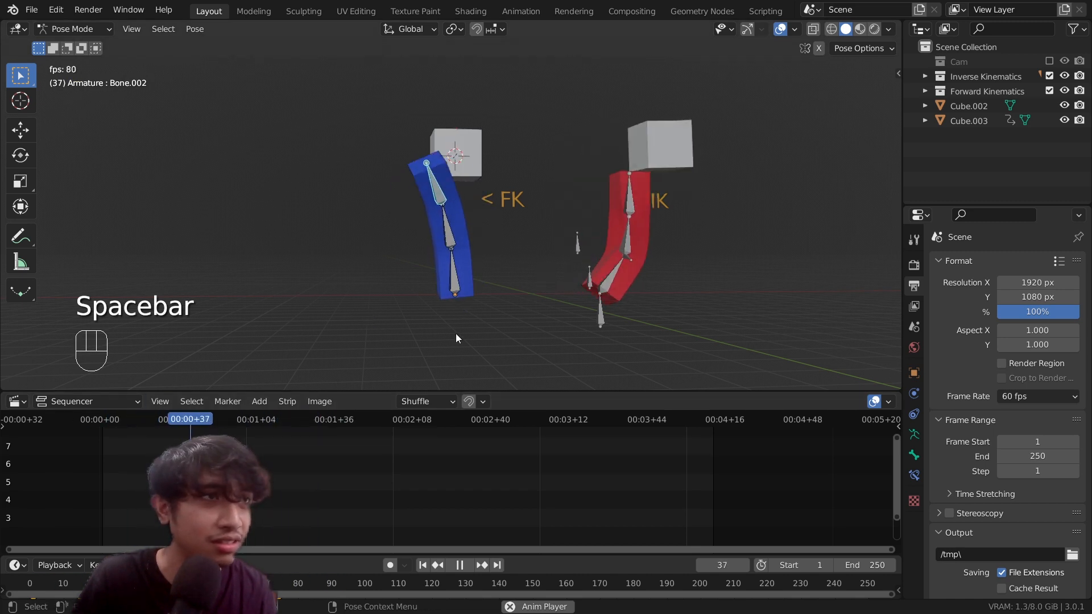
{"action": "key", "text": "space"}
{"action": "left_click", "coordinate": [16, 403]}
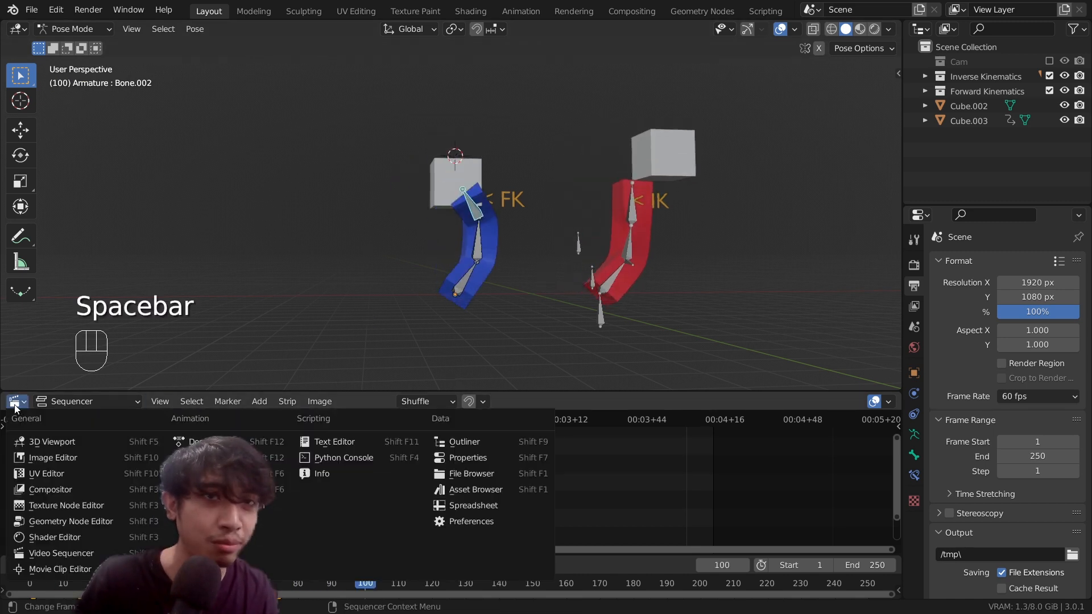
{"action": "left_click", "coordinate": [18, 406]}
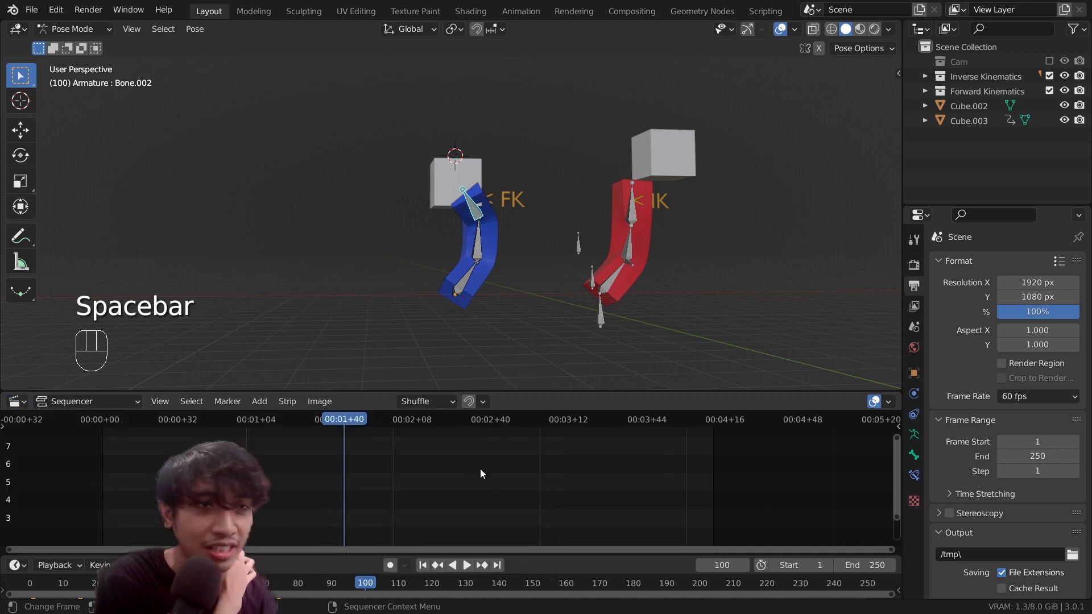
{"action": "scroll", "coordinate": [480, 470], "scroll_direction": "down", "scroll_amount": 4}
{"action": "left_click_drag", "start_coordinate": [361, 423], "coordinate": [302, 460]}
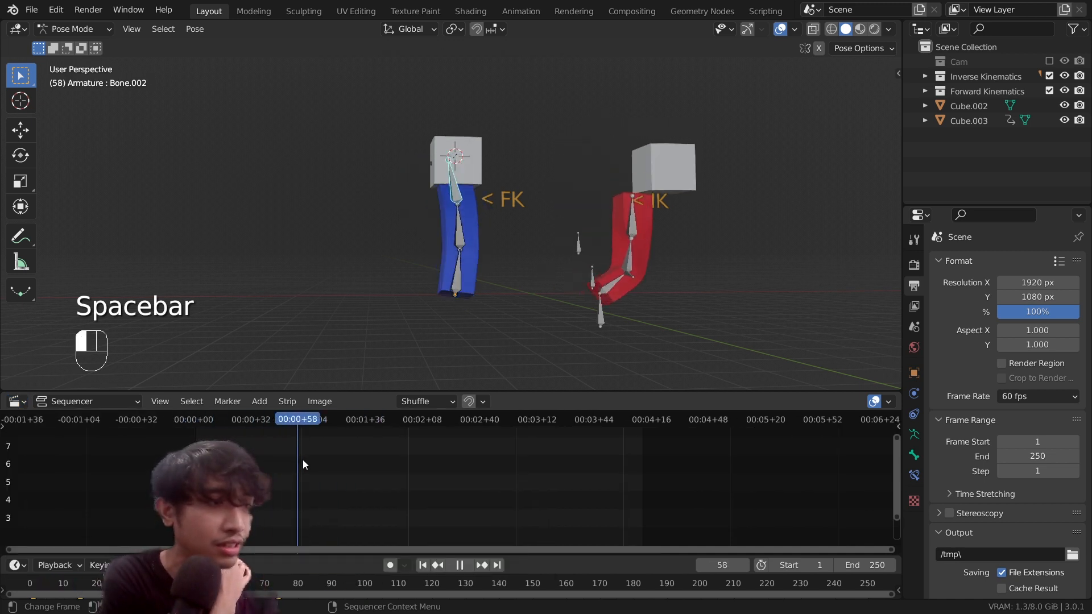
{"action": "key", "text": "space"}
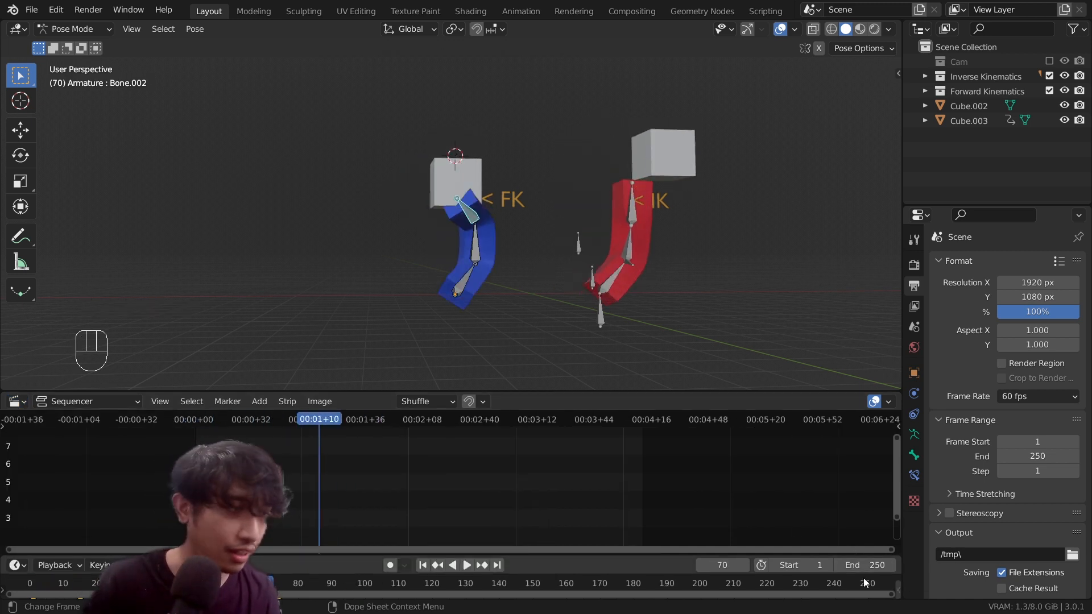
Set the animation's end frame to 500 and play the extended range in the sequencer
{"action": "left_click", "coordinate": [860, 565]}
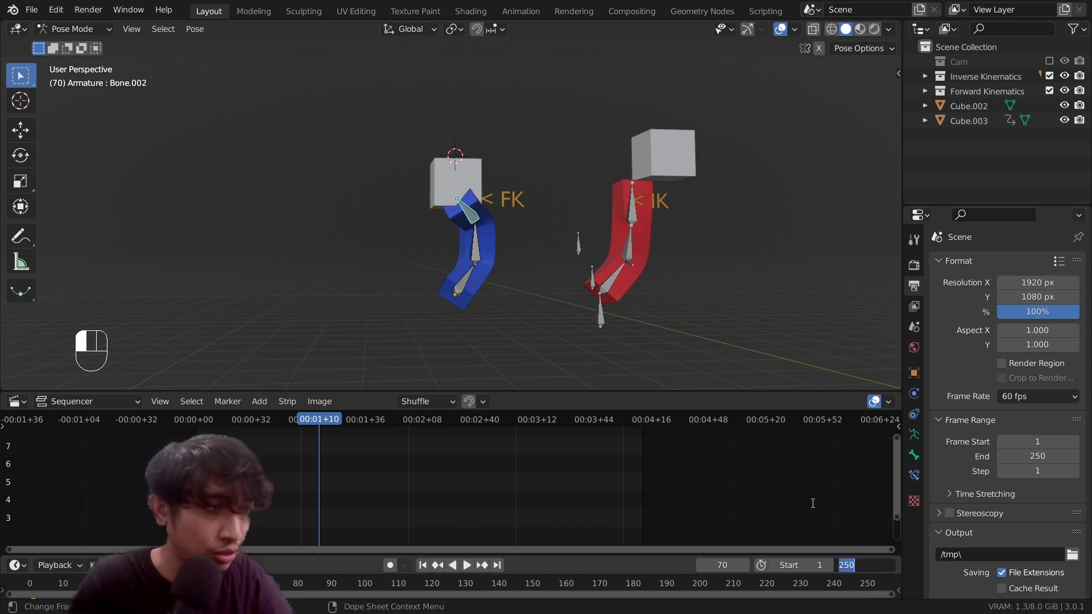
{"action": "key", "text": "Return"}
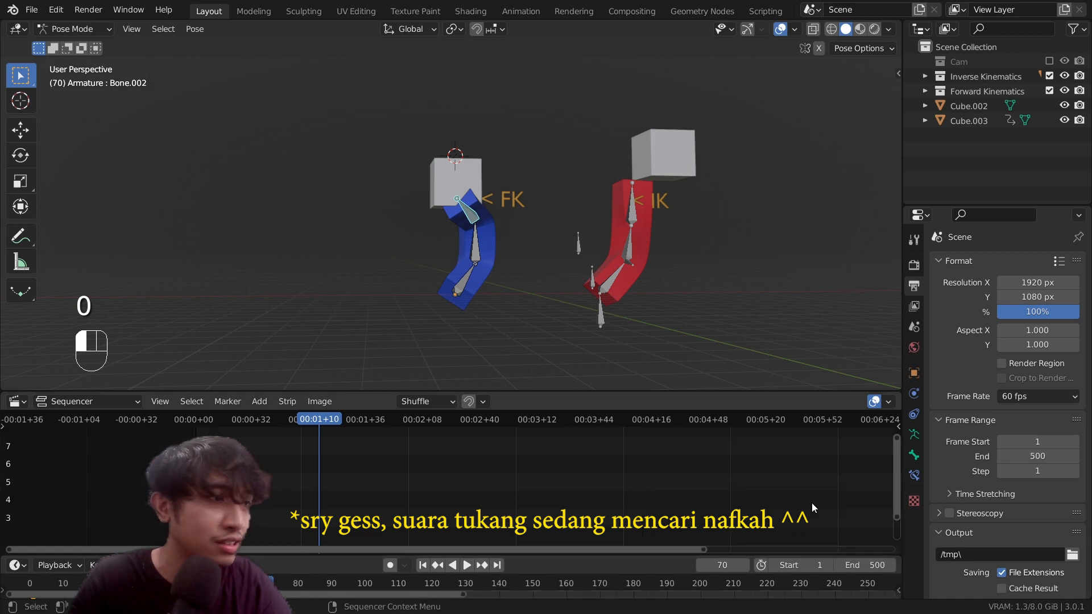
{"action": "scroll", "coordinate": [448, 431], "scroll_direction": "down", "scroll_amount": 3}
{"action": "key", "text": "space"}
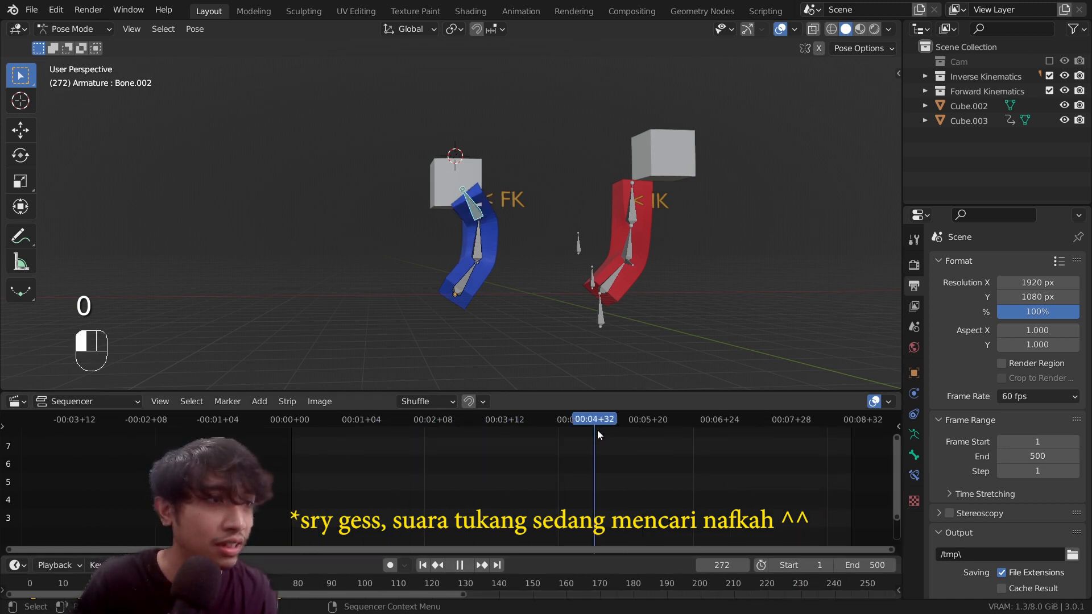
{"action": "left_click_drag", "start_coordinate": [597, 430], "coordinate": [637, 433]}
{"action": "key", "text": "space"}
{"action": "left_click_drag", "start_coordinate": [467, 426], "coordinate": [409, 422]}
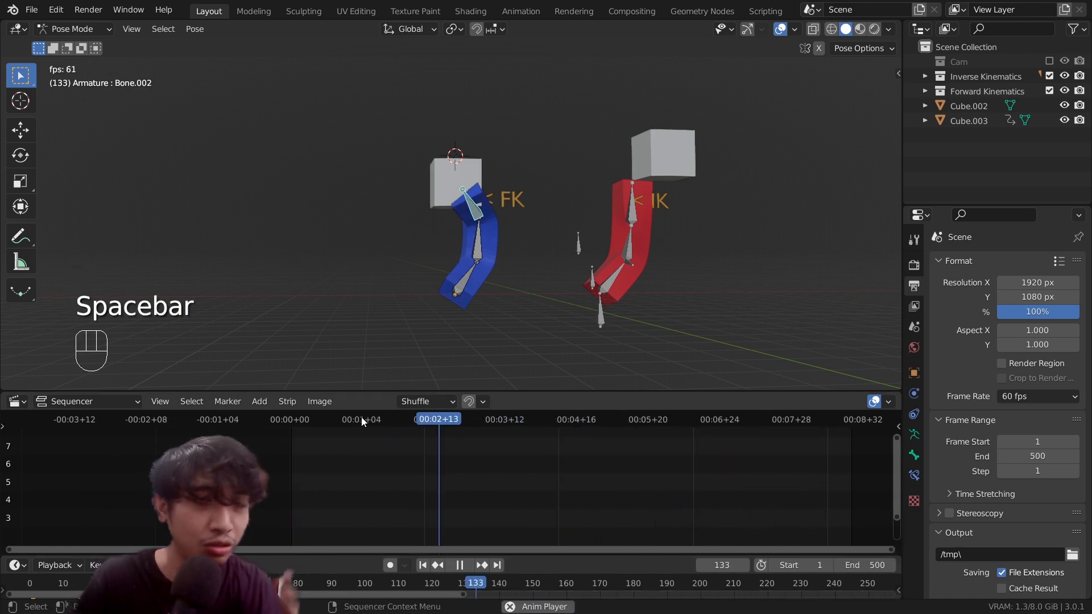
{"action": "key", "text": "space"}
Change the Sequencer area to the Dope Sheet editor and scrub to frame 77
{"action": "left_click", "coordinate": [17, 401]}
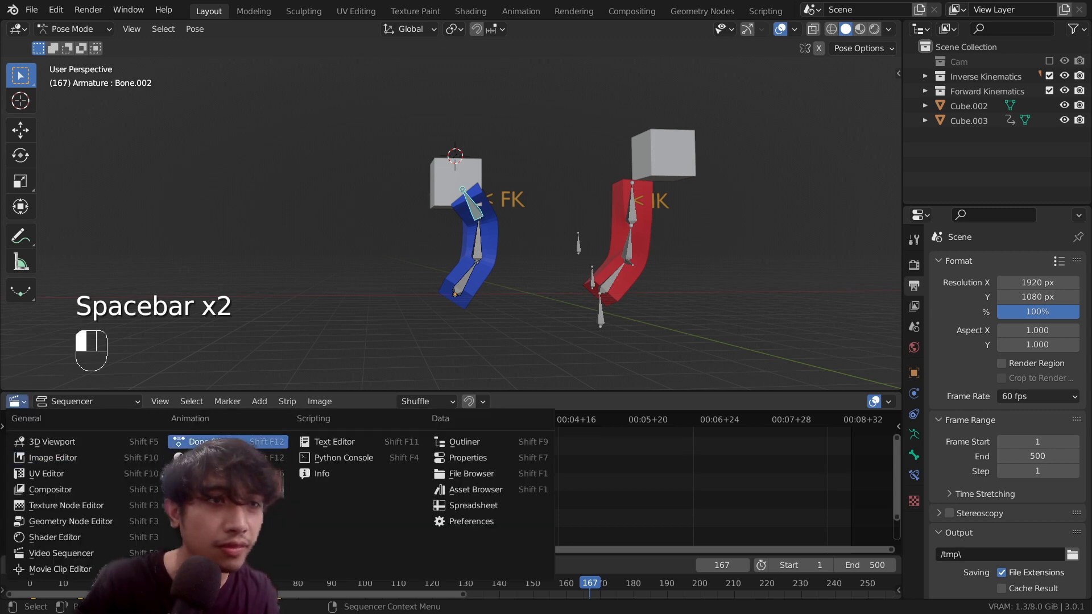
{"action": "left_click", "coordinate": [228, 444]}
{"action": "left_click_drag", "start_coordinate": [247, 424], "coordinate": [376, 422]}
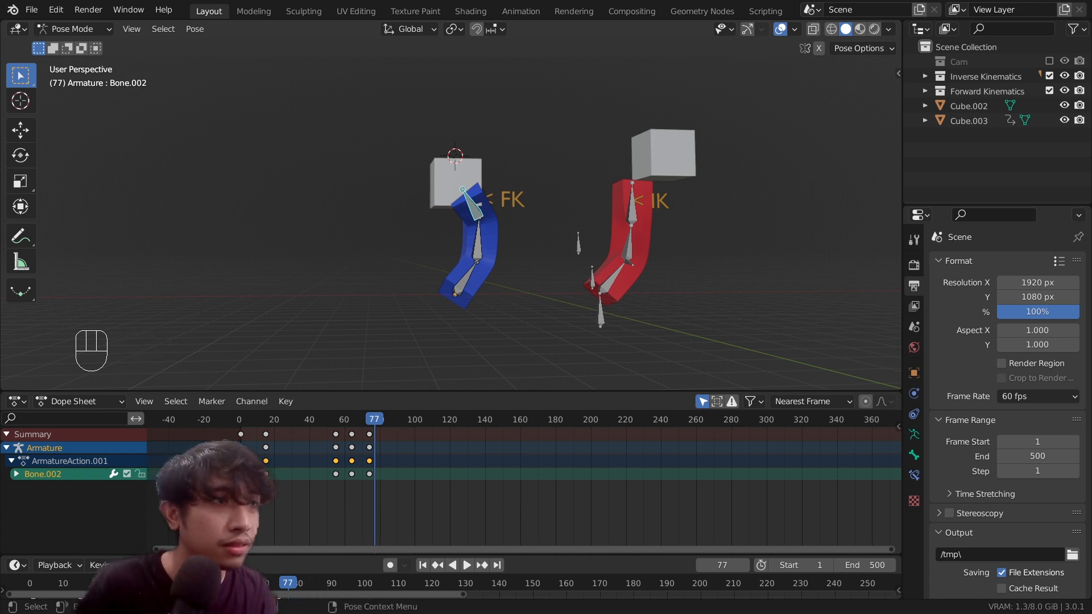
Select all bones of the blue FK armature and delete all their keyframes
{"action": "key", "text": "a"}
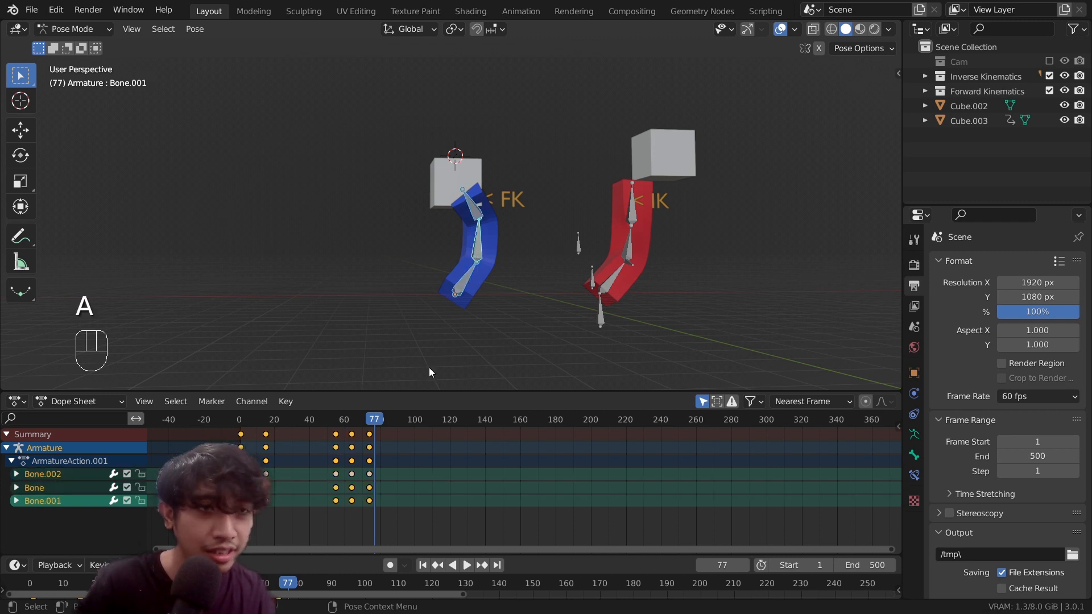
{"action": "key", "text": "a"}
{"action": "key", "text": "x"}
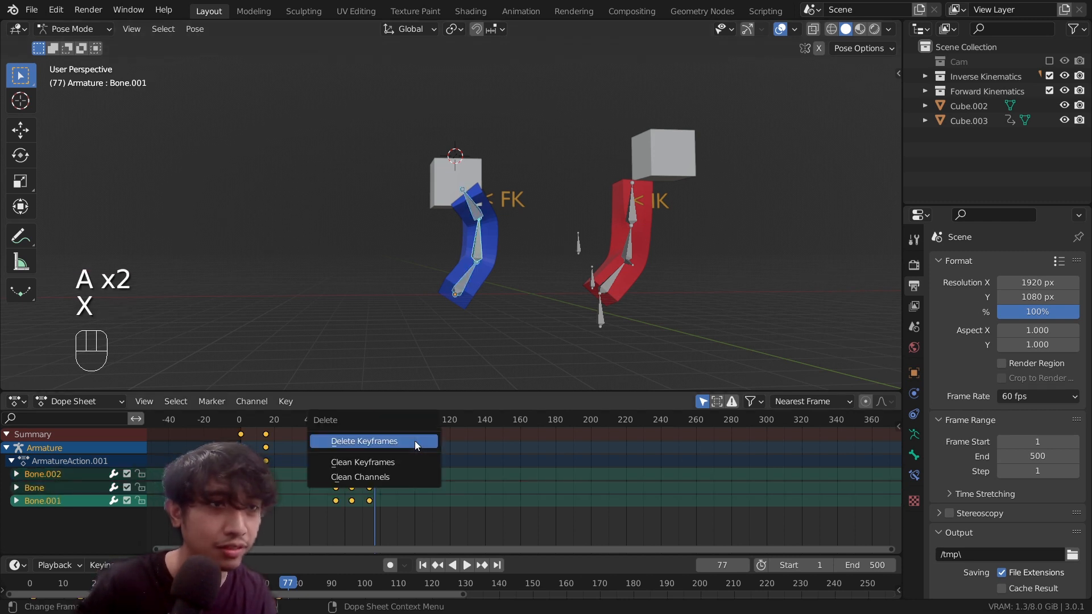
{"action": "left_click", "coordinate": [415, 441]}
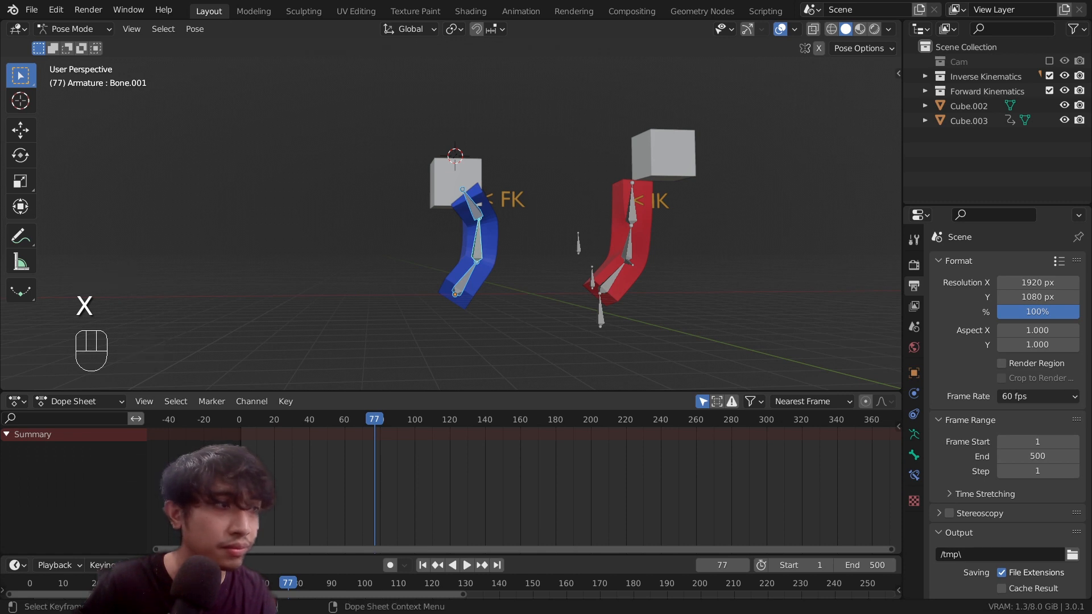
Switch to the red IK armature in Pose Mode and delete the keyframes of all its bones
{"action": "left_click", "coordinate": [106, 33]}
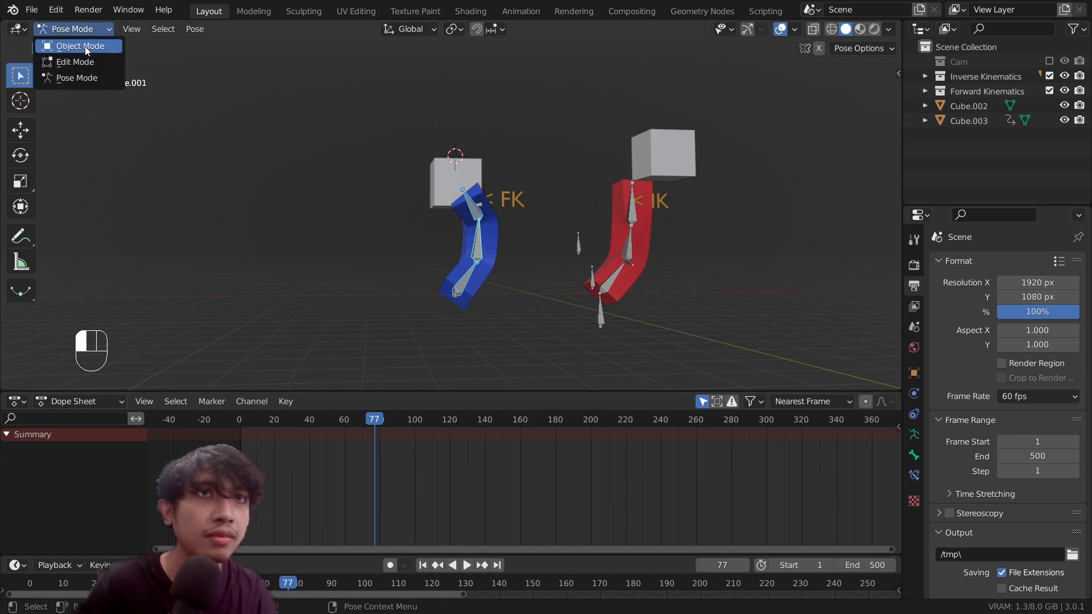
{"action": "left_click", "coordinate": [84, 47]}
{"action": "left_click", "coordinate": [607, 278]}
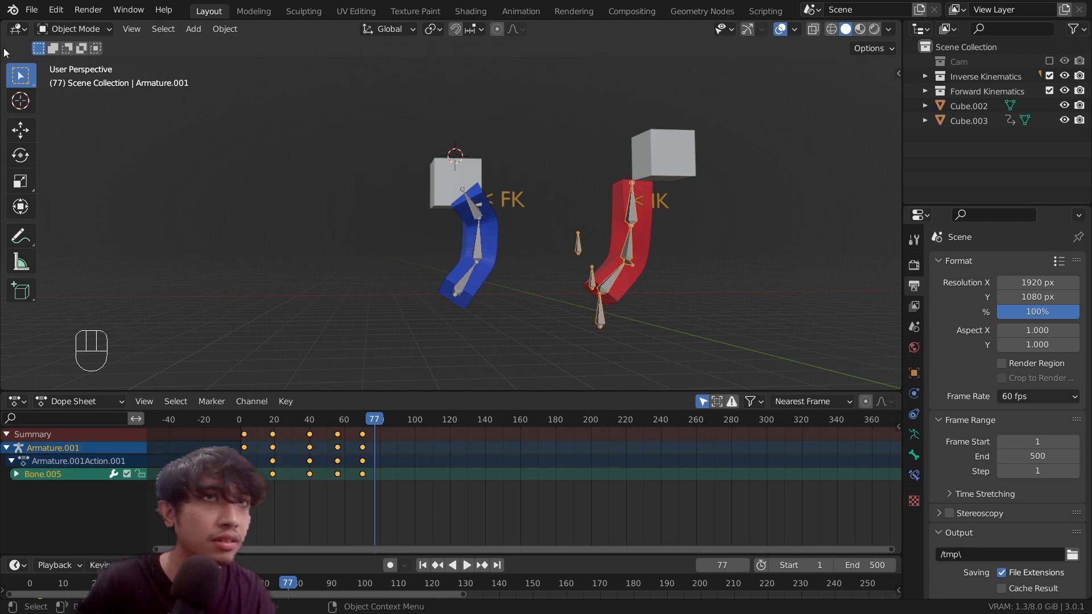
{"action": "left_click", "coordinate": [73, 29]}
{"action": "left_click", "coordinate": [77, 77]}
{"action": "key", "text": "a"}
{"action": "key", "text": "a"}
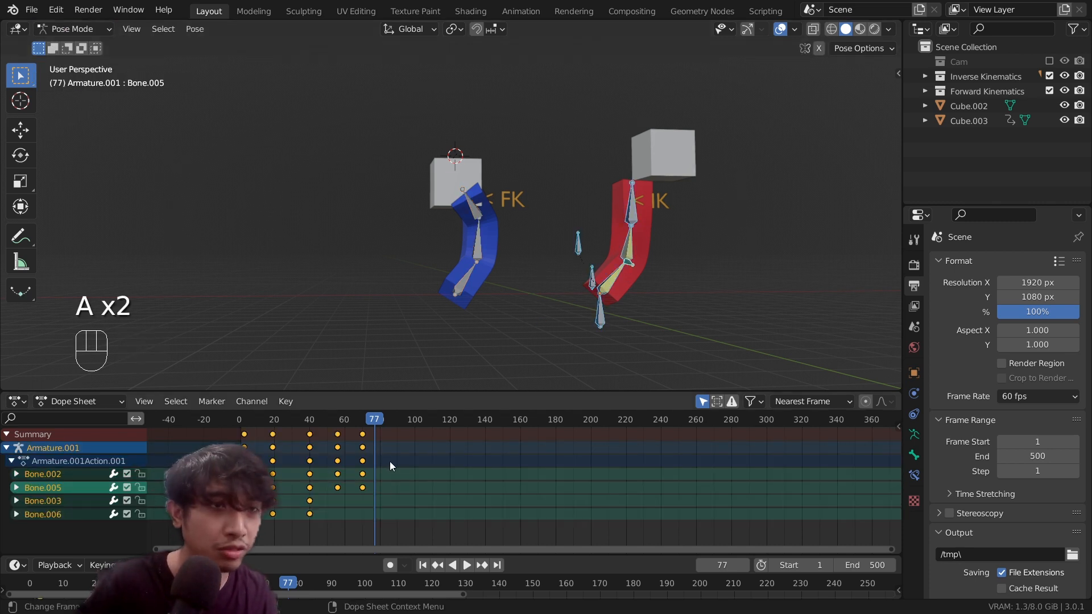
{"action": "key", "text": "a"}
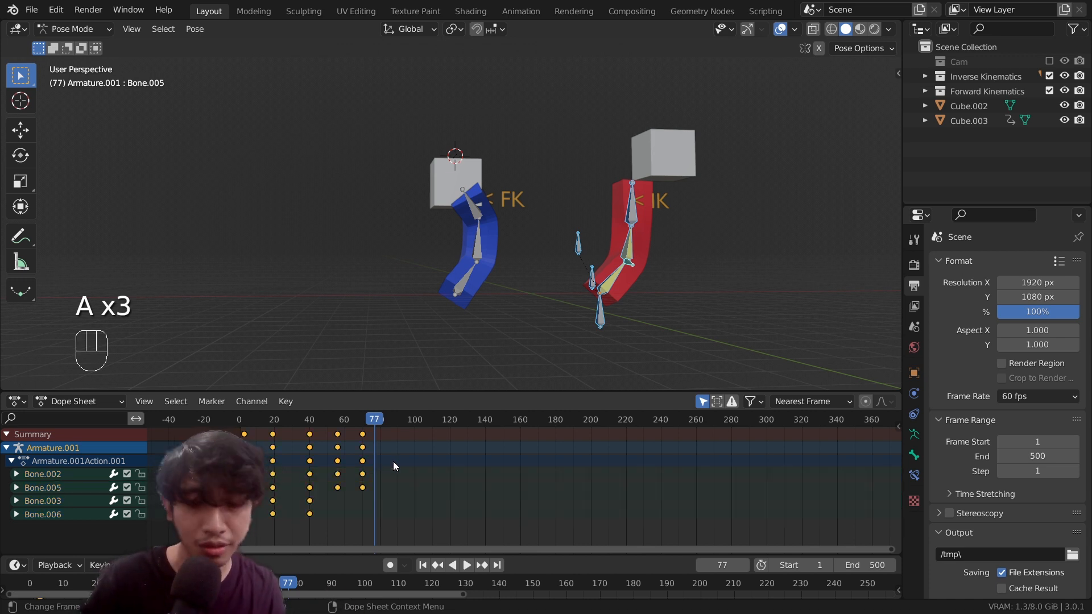
{"action": "key", "text": "x"}
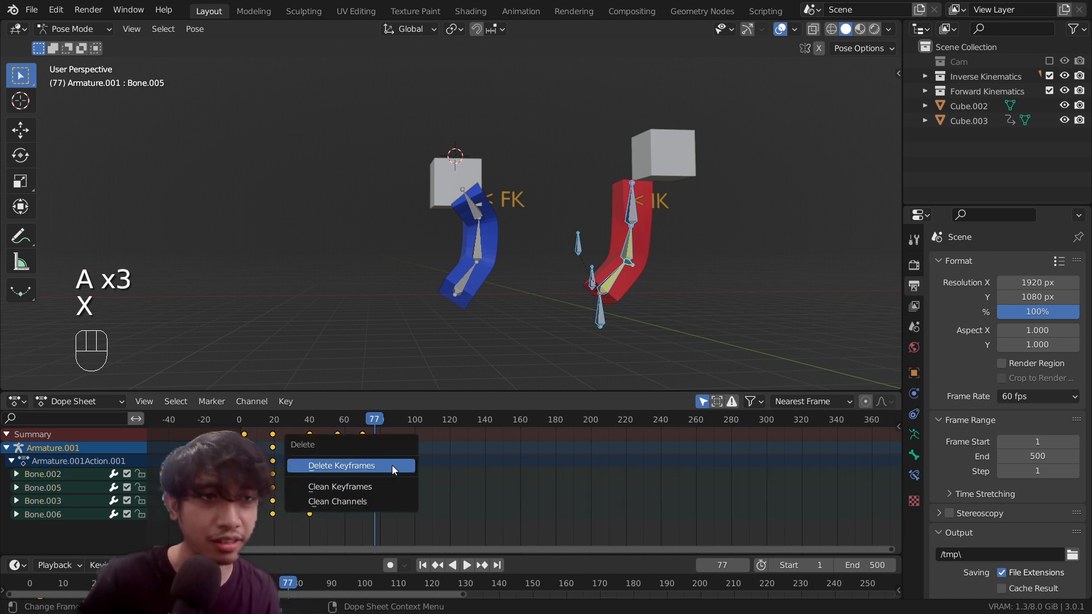
{"action": "left_click", "coordinate": [391, 465]}
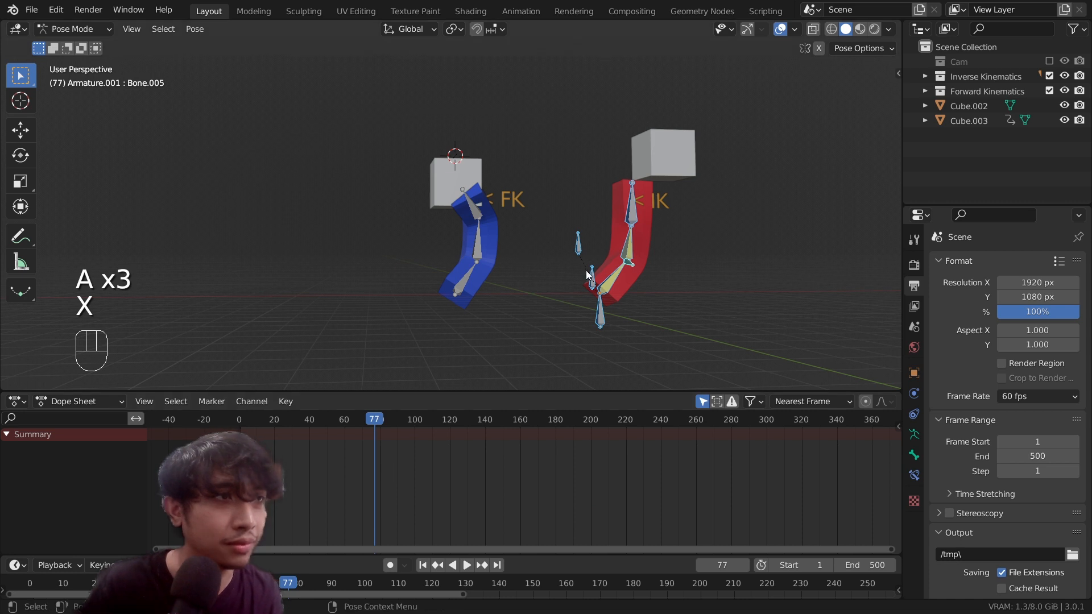
Clear the rotation and location of all bones in the red IK armature
{"action": "key", "text": "alt+r"}
{"action": "key", "text": "alt+g"}
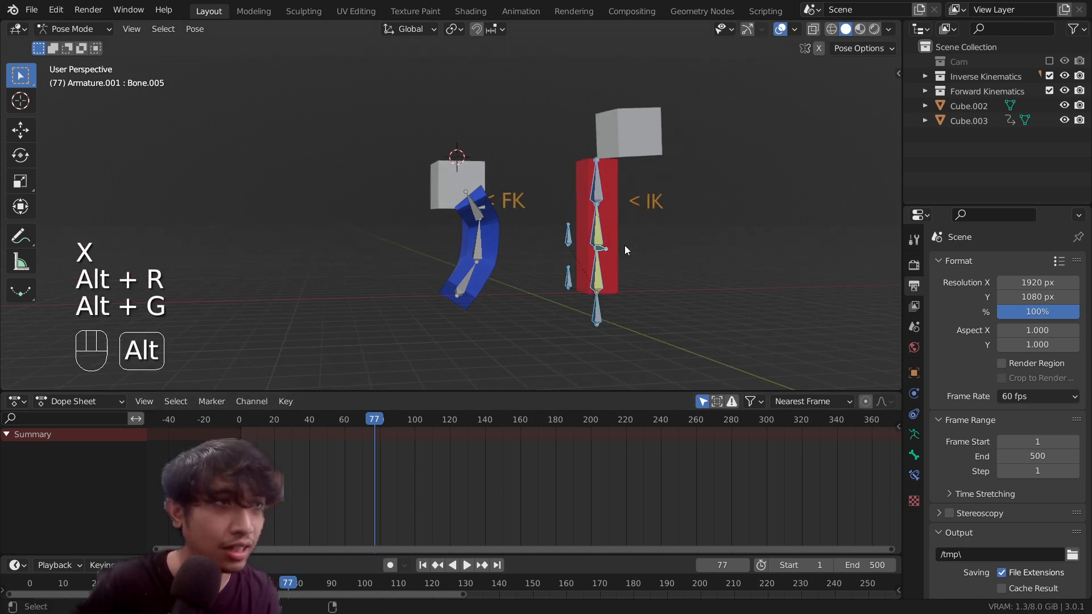
{"action": "left_click", "coordinate": [478, 269]}
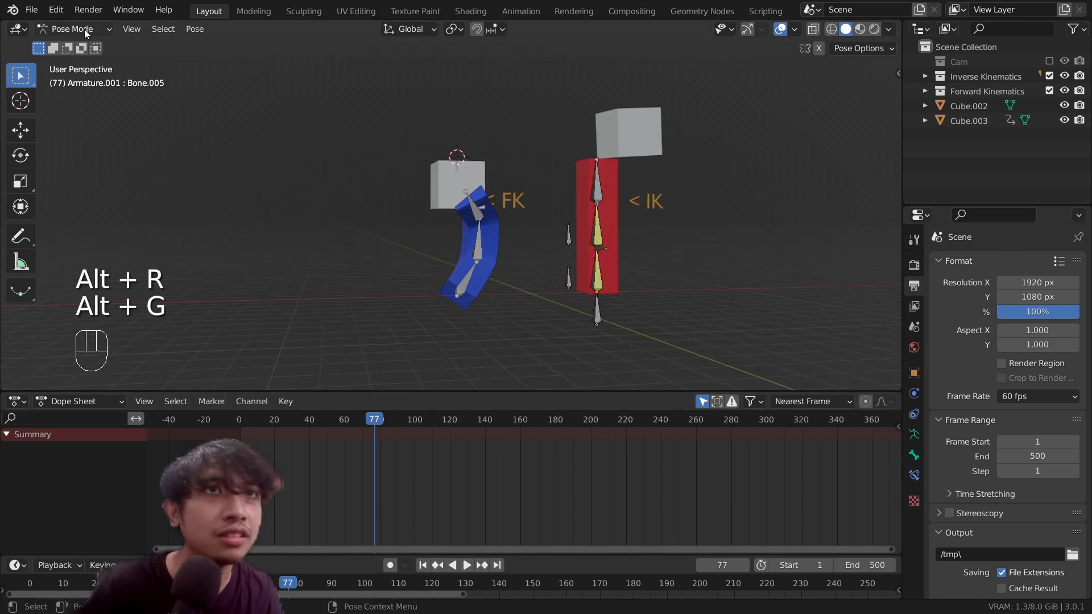
Switch to the blue FK armature in Pose Mode and clear the rotation and location of all its bones
{"action": "left_click", "coordinate": [83, 29]}
{"action": "left_click", "coordinate": [68, 41]}
{"action": "left_click", "coordinate": [471, 275]}
{"action": "left_click", "coordinate": [74, 29]}
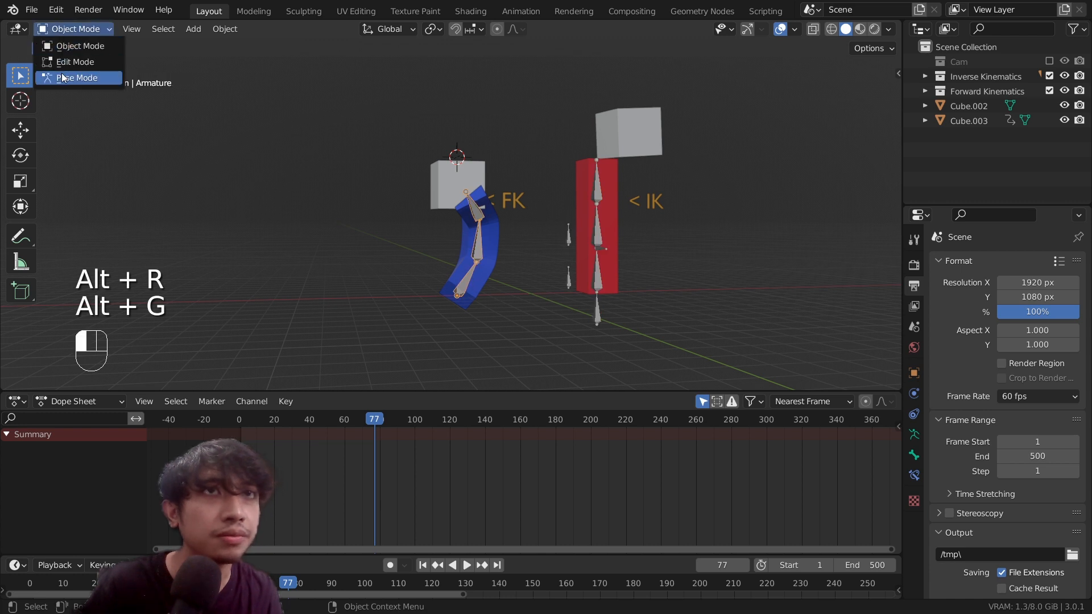
{"action": "left_click", "coordinate": [68, 76]}
{"action": "key", "text": "a"}
{"action": "key", "text": "alt+r"}
{"action": "key", "text": "alt+g"}
{"action": "middle_click_drag", "start_coordinate": [481, 202], "coordinate": [529, 228]}
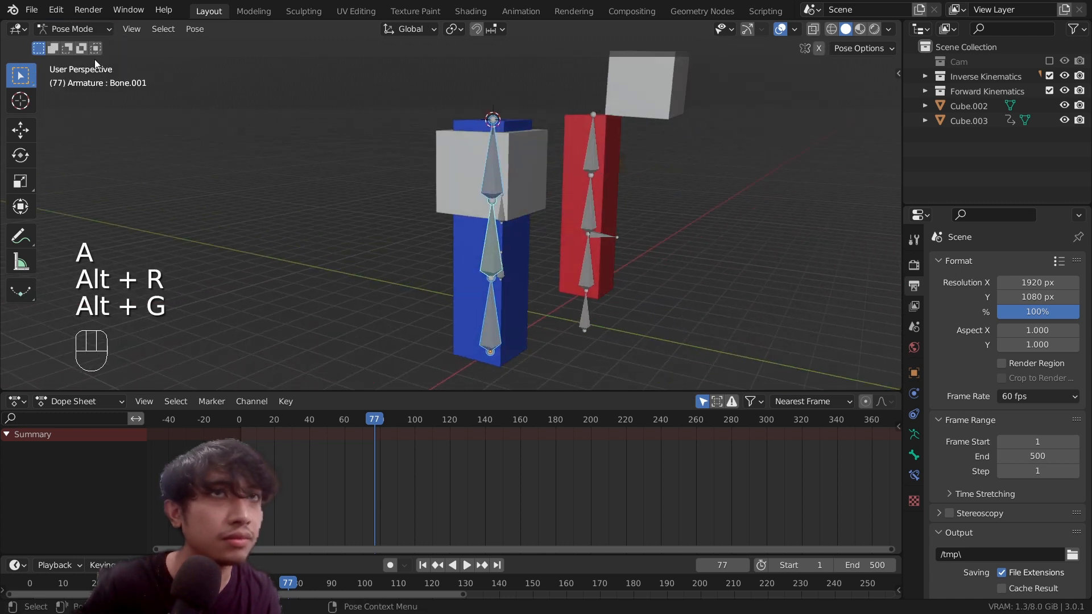
Return to Object Mode and delete the two grey cubes beside the armatures
{"action": "left_click", "coordinate": [74, 29]}
{"action": "left_click", "coordinate": [68, 43]}
{"action": "left_click", "coordinate": [526, 162]}
{"action": "middle_click_drag", "start_coordinate": [533, 162], "coordinate": [520, 186], "text": "shift"}
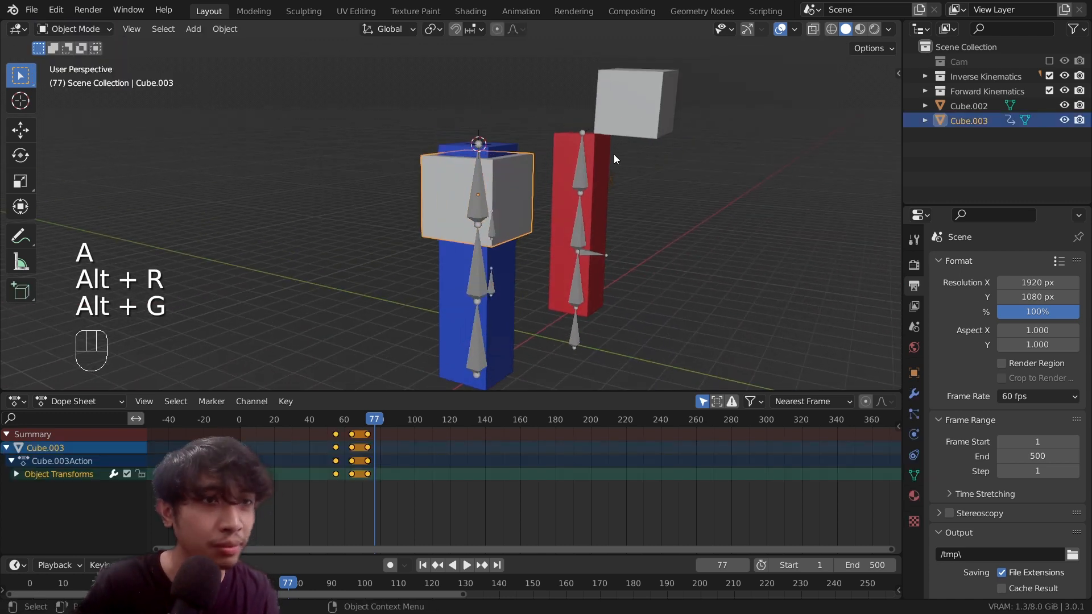
{"action": "key", "text": "x"}
{"action": "left_click", "coordinate": [613, 155]}
{"action": "left_click", "coordinate": [637, 111]}
{"action": "key", "text": "x"}
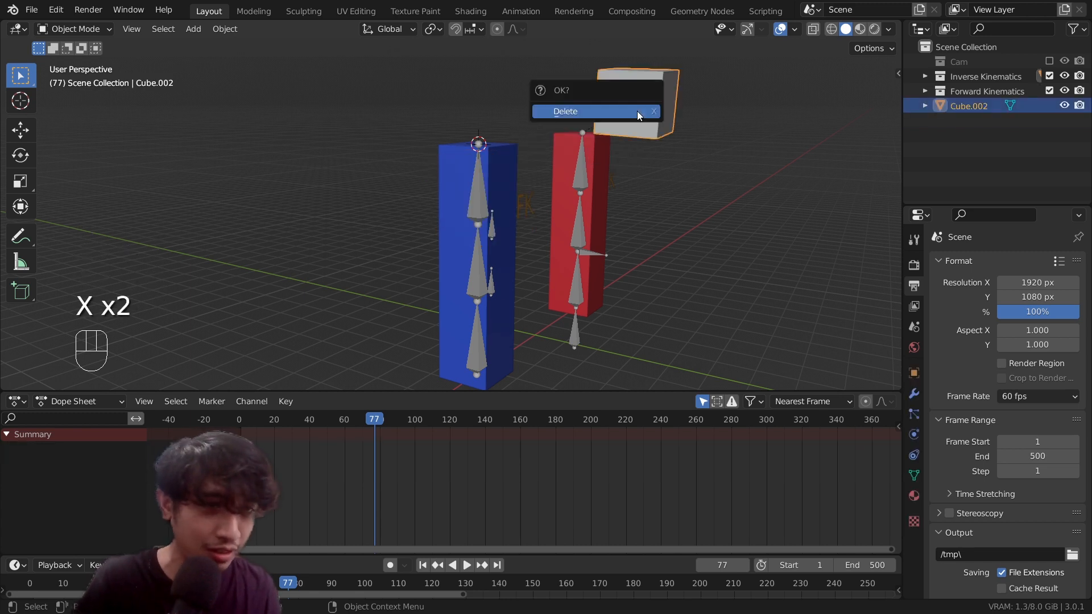
{"action": "left_click", "coordinate": [637, 111]}
Put the blue FK armature into Pose Mode and select its bottom bone
{"action": "left_click", "coordinate": [483, 224]}
{"action": "left_click", "coordinate": [79, 10]}
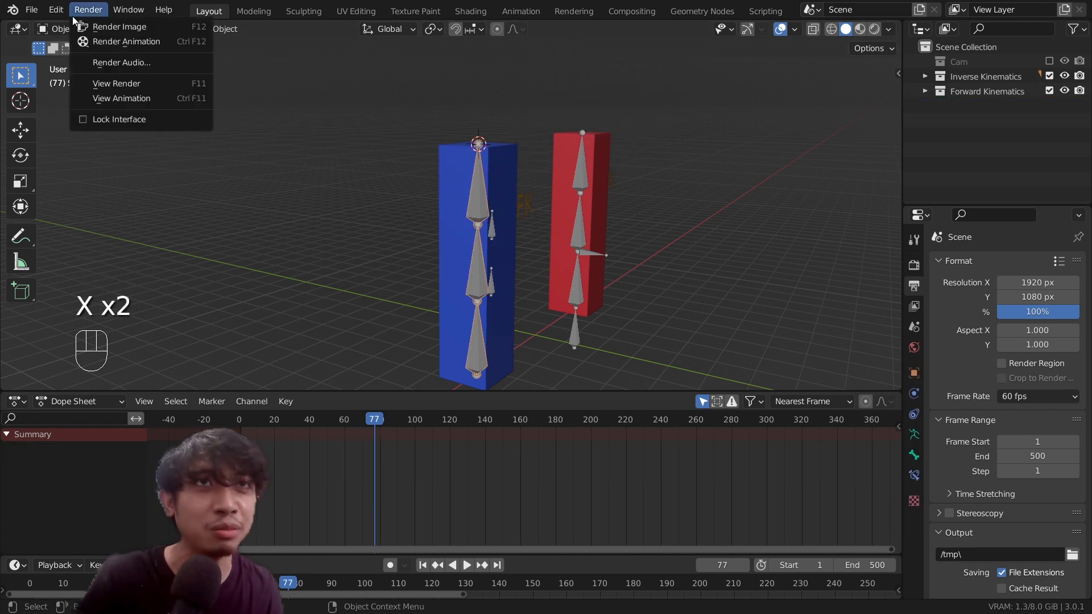
{"action": "left_click", "coordinate": [52, 28]}
{"action": "left_click", "coordinate": [71, 77]}
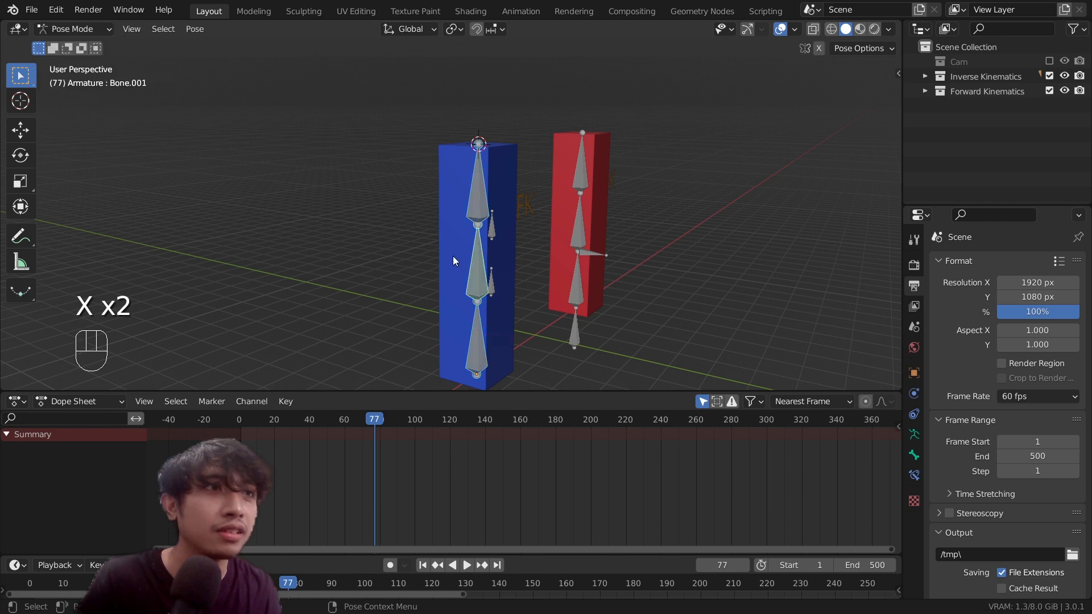
{"action": "scroll", "coordinate": [453, 256], "scroll_direction": "up", "scroll_amount": 4}
{"action": "key", "text": "a"}
{"action": "key", "text": "a"}
{"action": "middle_click_drag", "start_coordinate": [450, 251], "coordinate": [416, 256]}
{"action": "left_click", "coordinate": [414, 337]}
{"action": "middle_click_drag", "start_coordinate": [478, 290], "coordinate": [435, 281]}
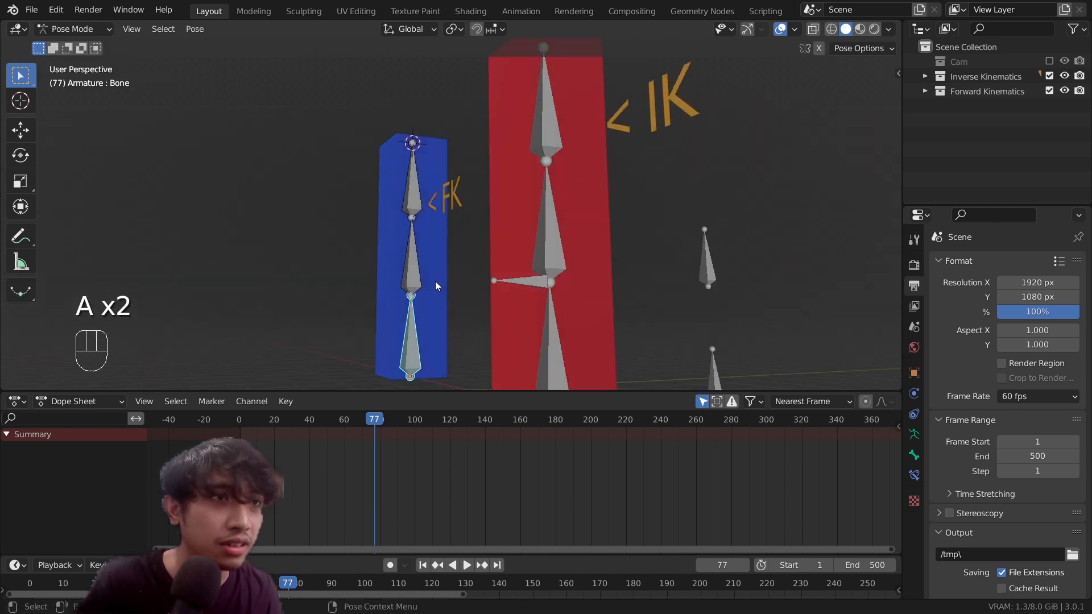
{"action": "key", "text": "r"}
{"action": "right_click", "coordinate": [485, 258]}
{"action": "left_click", "coordinate": [71, 29]}
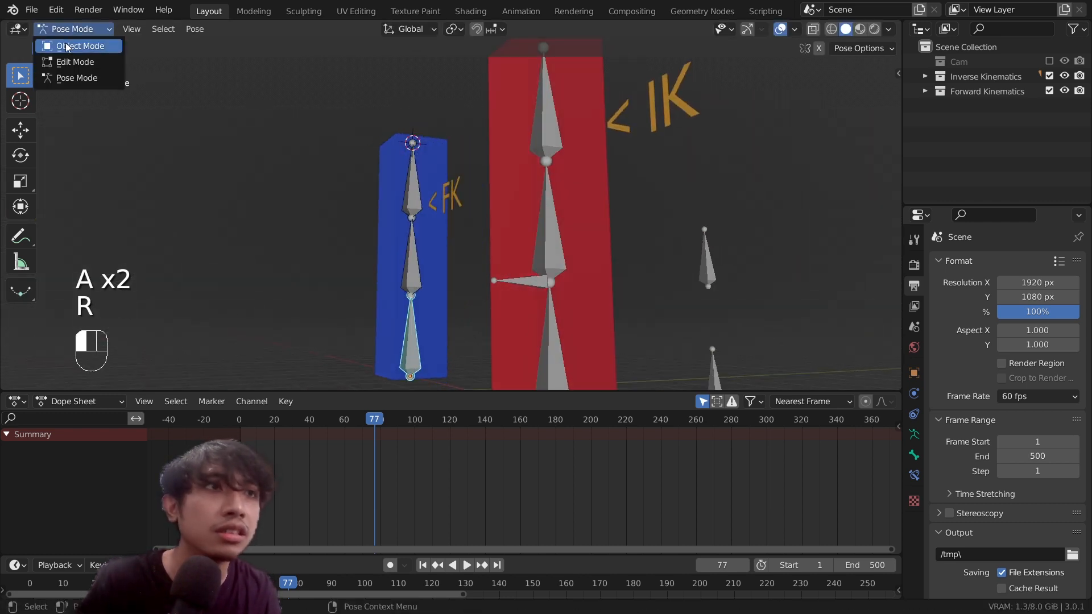
Move the current frame to 1 and save the file
{"action": "left_click", "coordinate": [263, 422]}
{"action": "left_click_drag", "start_coordinate": [263, 424], "coordinate": [241, 424]}
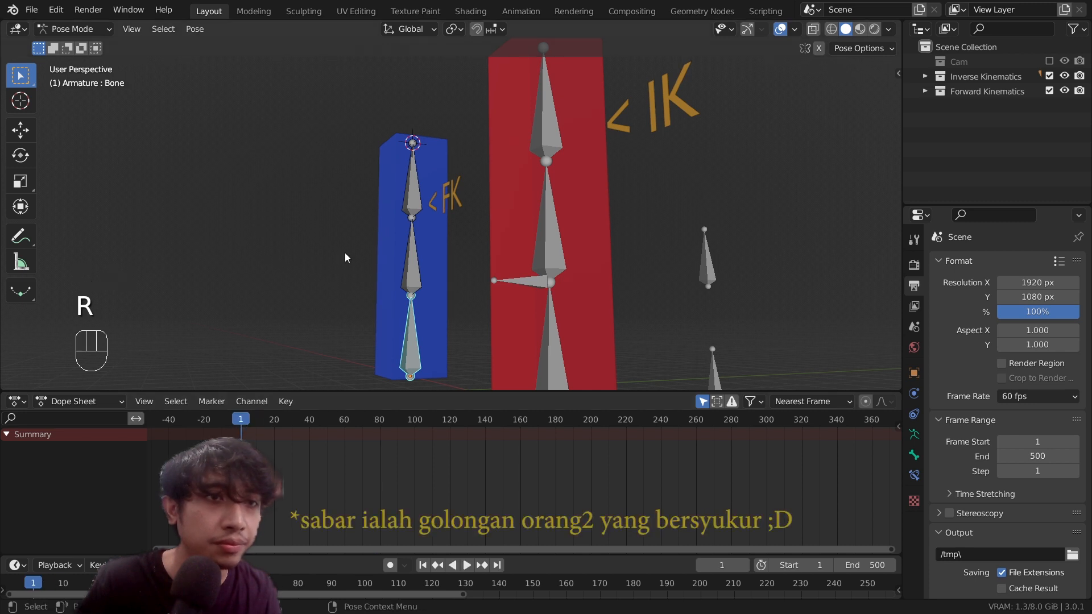
{"action": "middle_click_drag", "start_coordinate": [345, 252], "coordinate": [417, 255]}
{"action": "key", "text": "ctrl+s"}
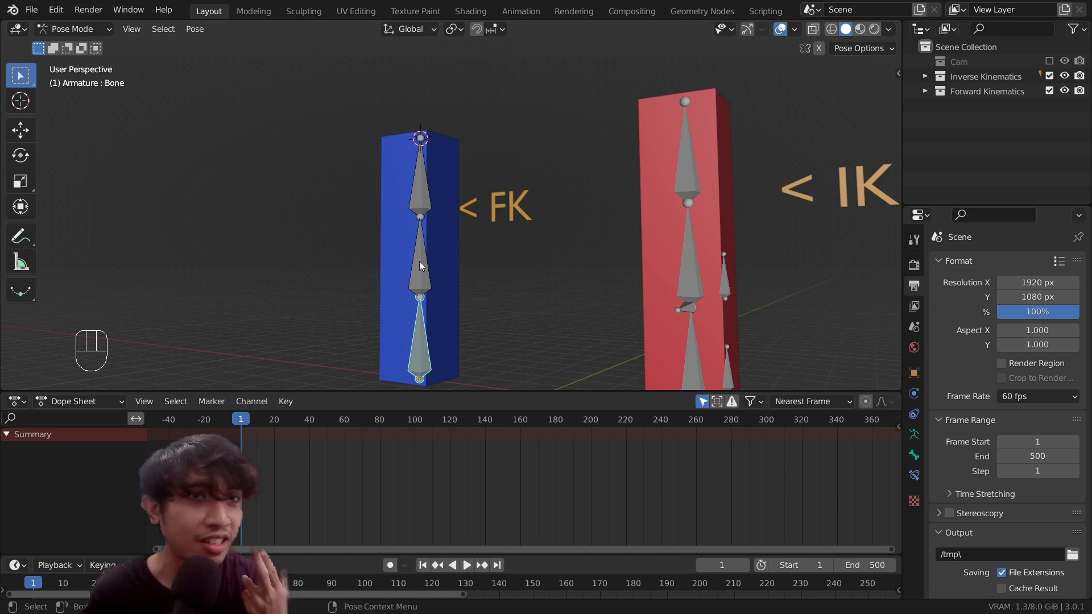
{"action": "key", "text": "ctrl+s"}
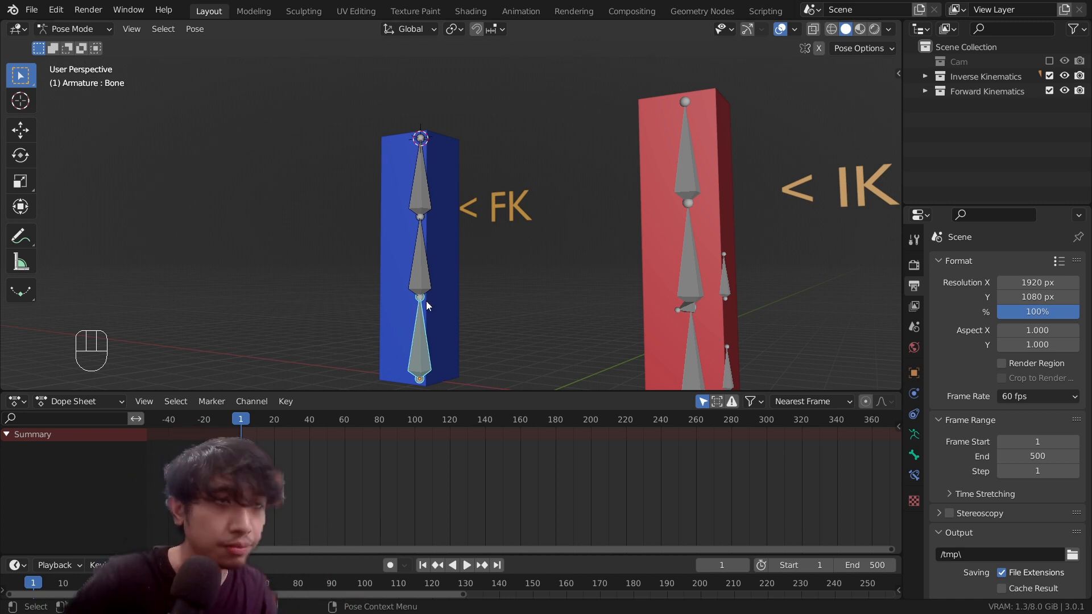
Enable auto keying and insert a Location, Rotation & Scale keyframe on the FK armature's bottom bone at frame 1
{"action": "middle_click_drag", "start_coordinate": [426, 301], "coordinate": [415, 363]}
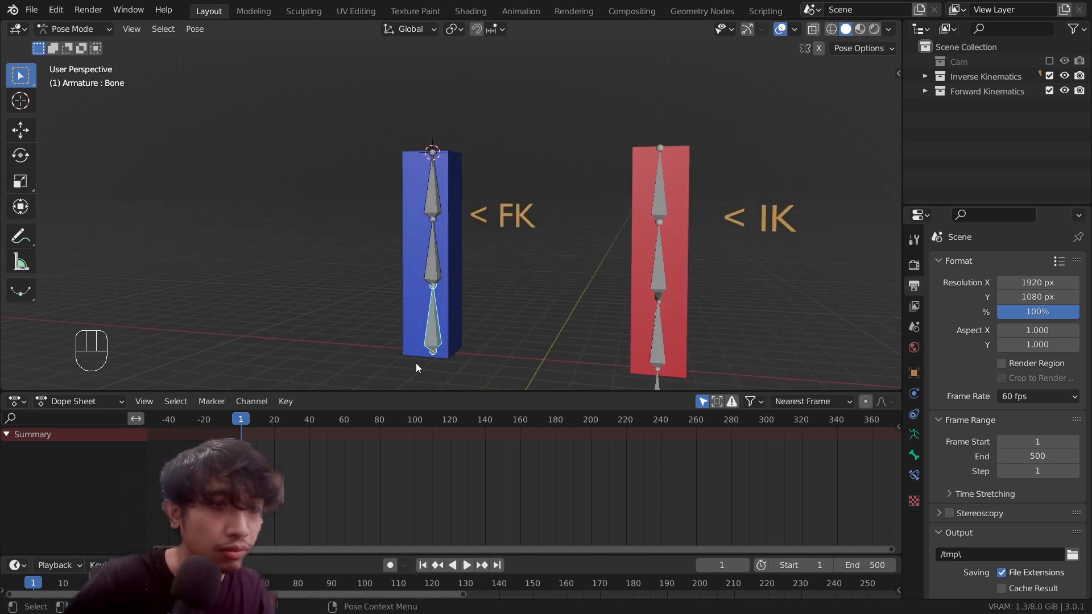
{"action": "left_click", "coordinate": [390, 565]}
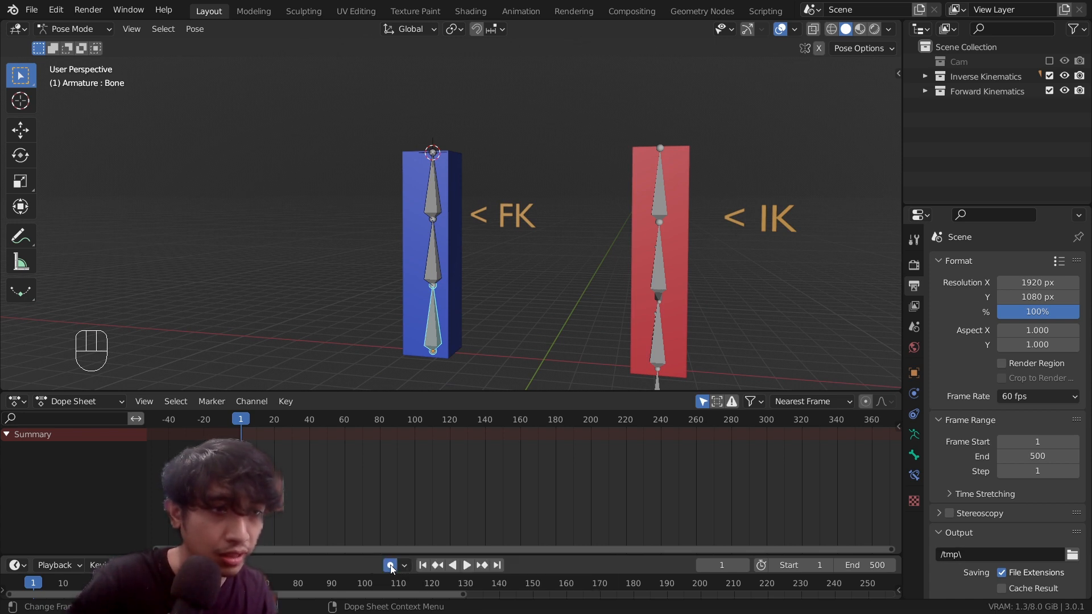
{"action": "middle_click_drag", "start_coordinate": [422, 297], "coordinate": [462, 317]}
{"action": "key", "text": "i"}
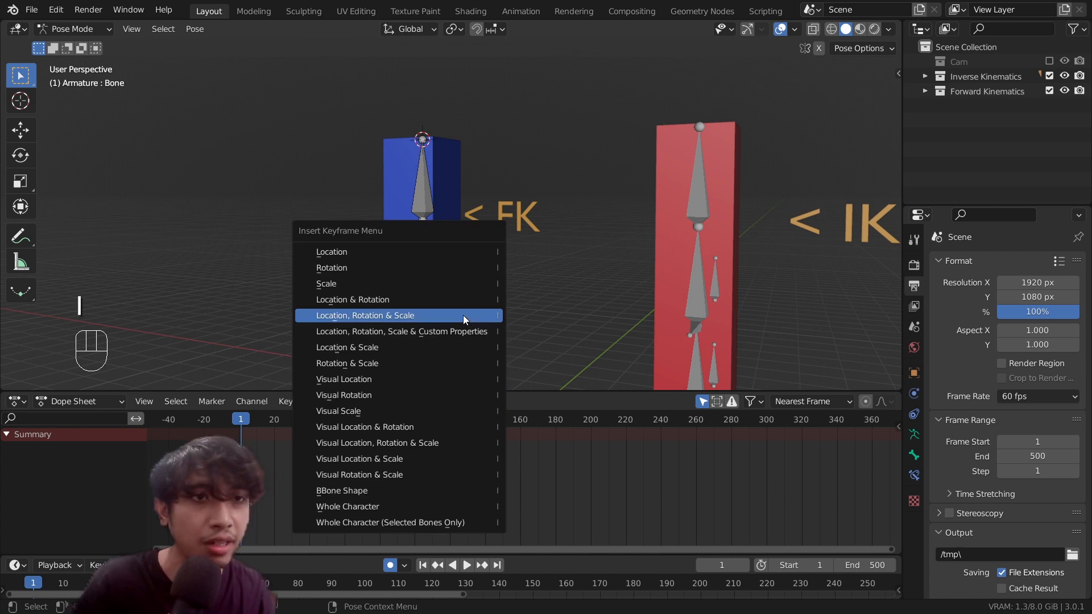
{"action": "left_click", "coordinate": [463, 315]}
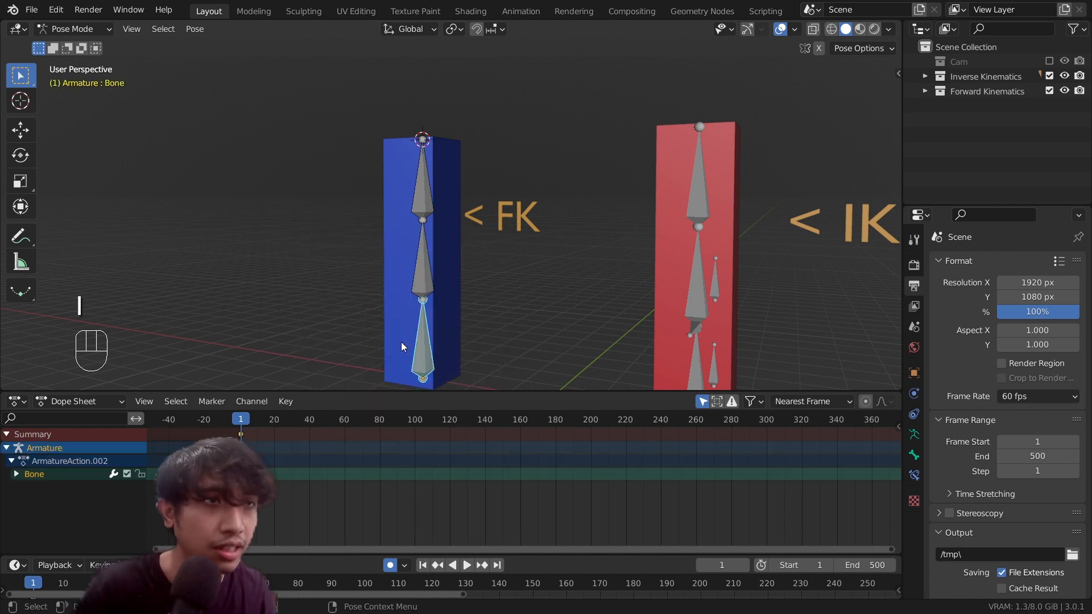
Select all bones of the blue FK armature and insert a Location, Rotation & Scale keyframe for them at frame 1
{"action": "middle_click_drag", "start_coordinate": [402, 343], "coordinate": [496, 290]}
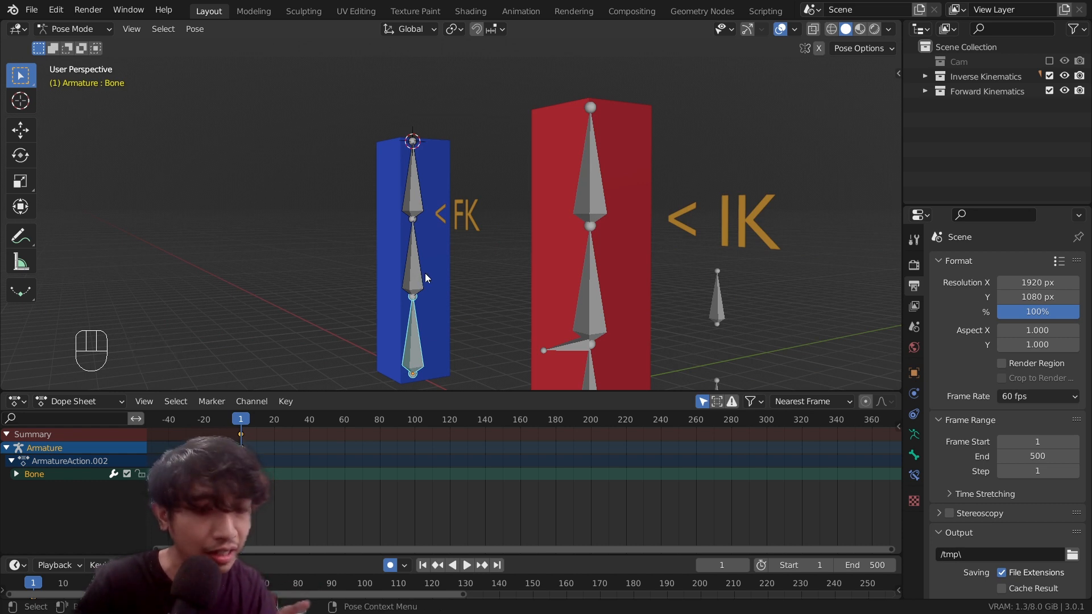
{"action": "key", "text": "a"}
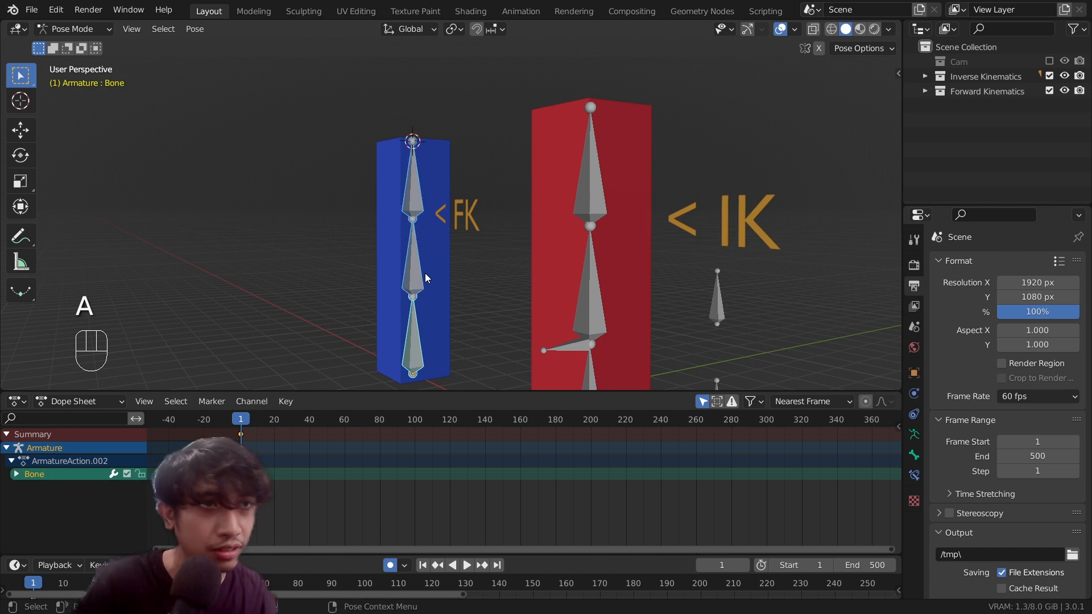
{"action": "key", "text": "i"}
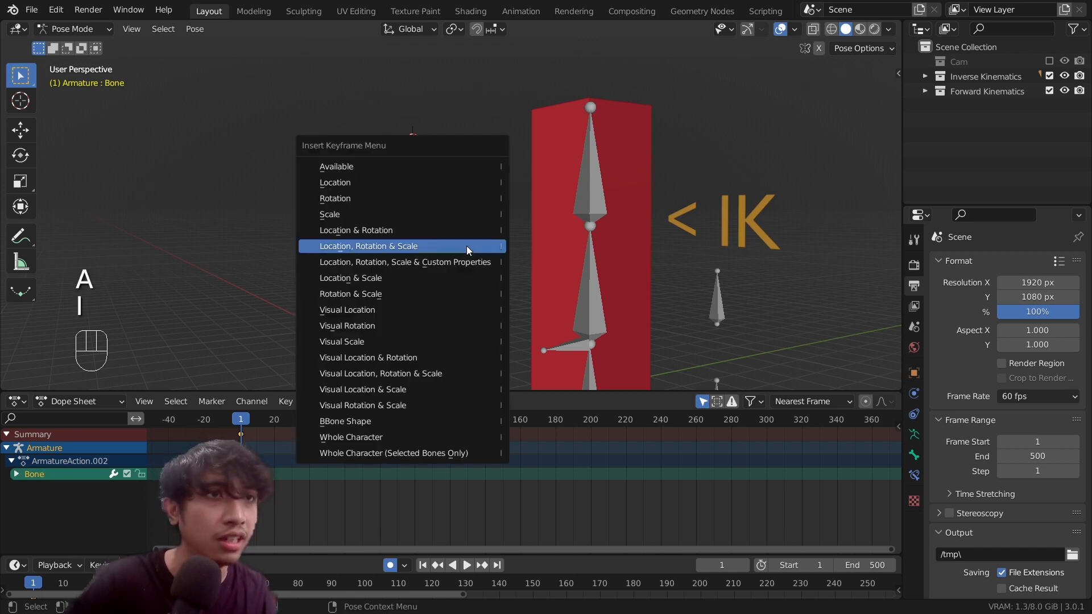
{"action": "left_click", "coordinate": [468, 246]}
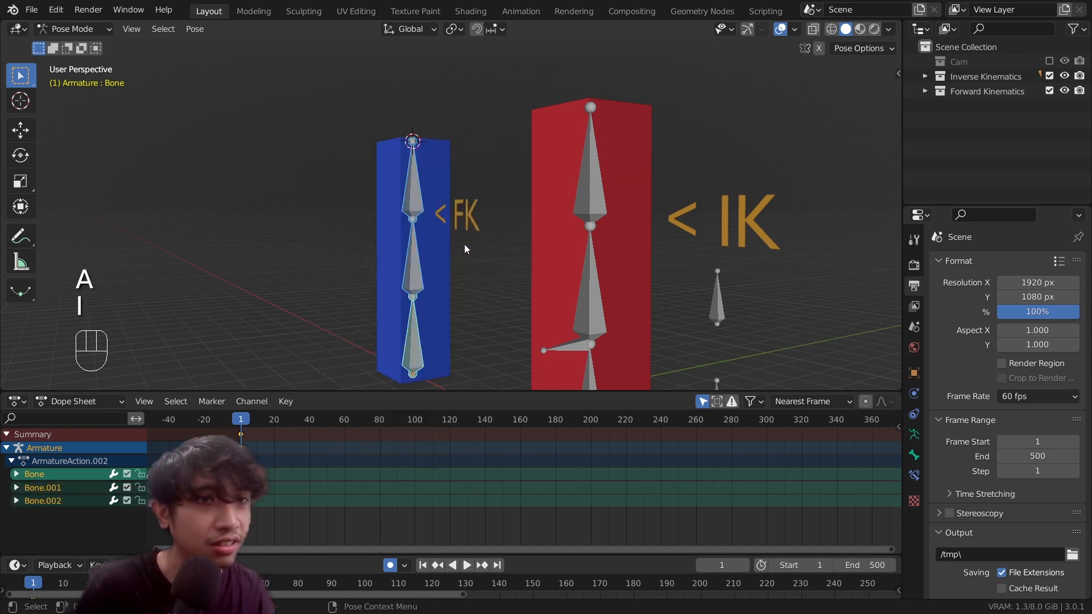
Advance to frame 19 and rotate the FK armature's bottom bone about 10° to lean the blue column leftward
{"action": "key", "text": "space"}
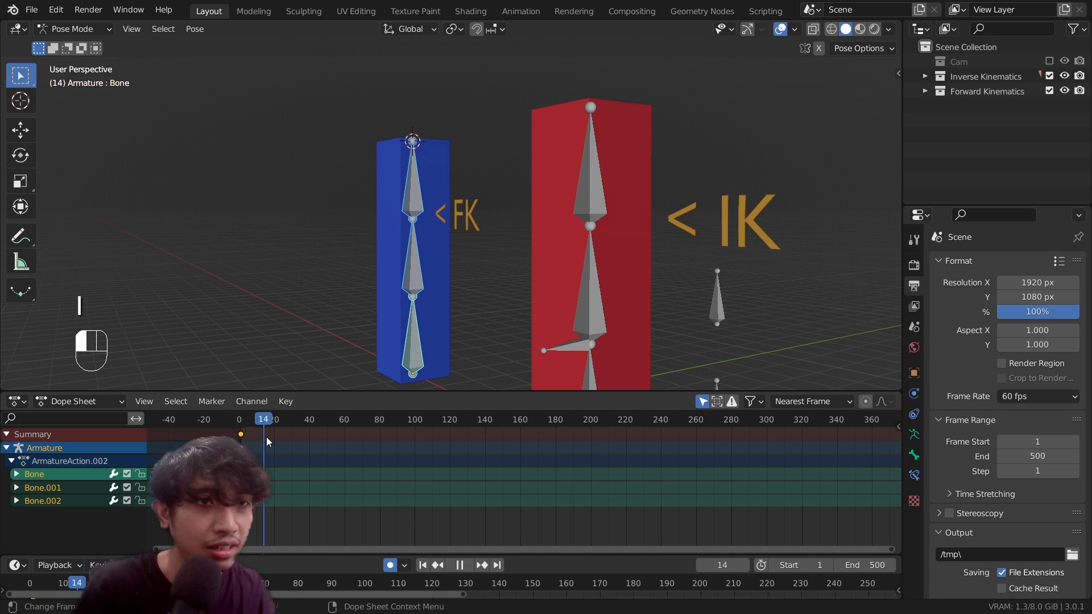
{"action": "left_click", "coordinate": [415, 346]}
{"action": "key", "text": "r"}
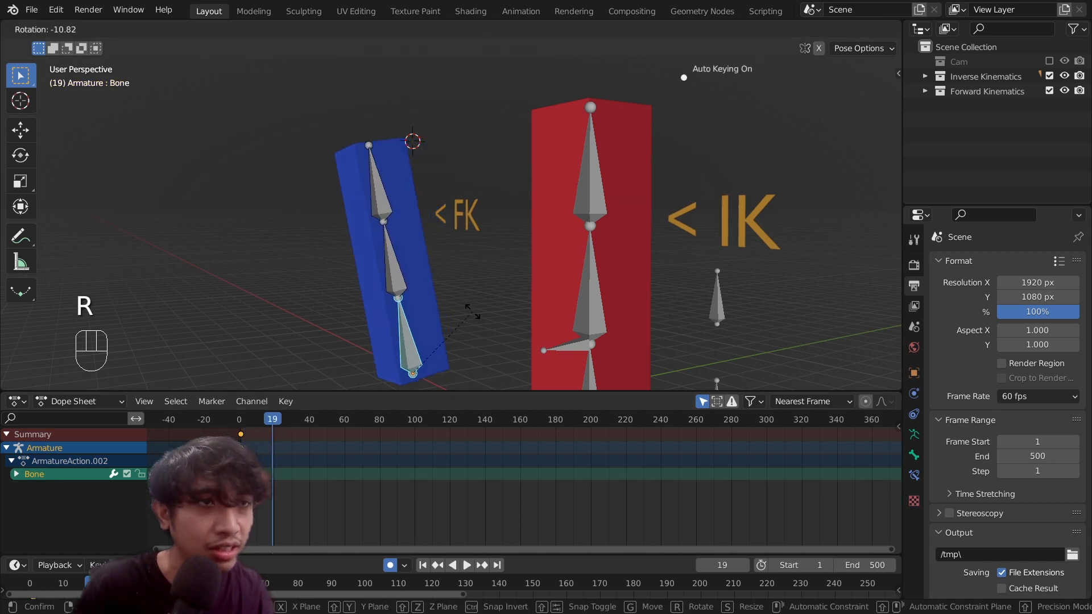
{"action": "right_click", "coordinate": [472, 310]}
{"action": "key", "text": "r"}
{"action": "left_click", "coordinate": [493, 238]}
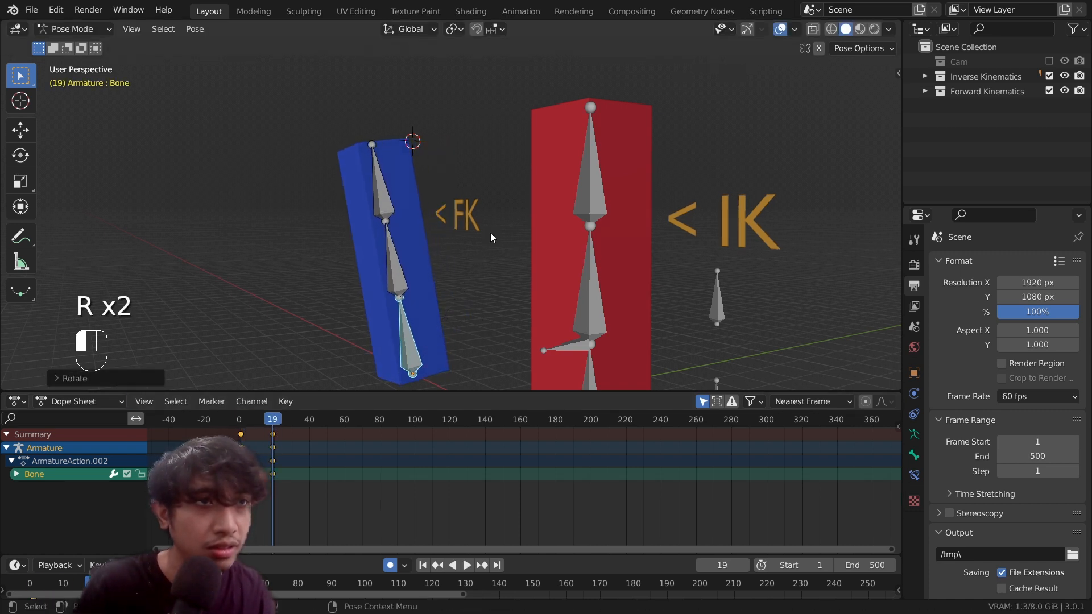
Rotate the FK armature's middle and top bones further leftward at frame 19 to bend the blue column
{"action": "left_click", "coordinate": [400, 283]}
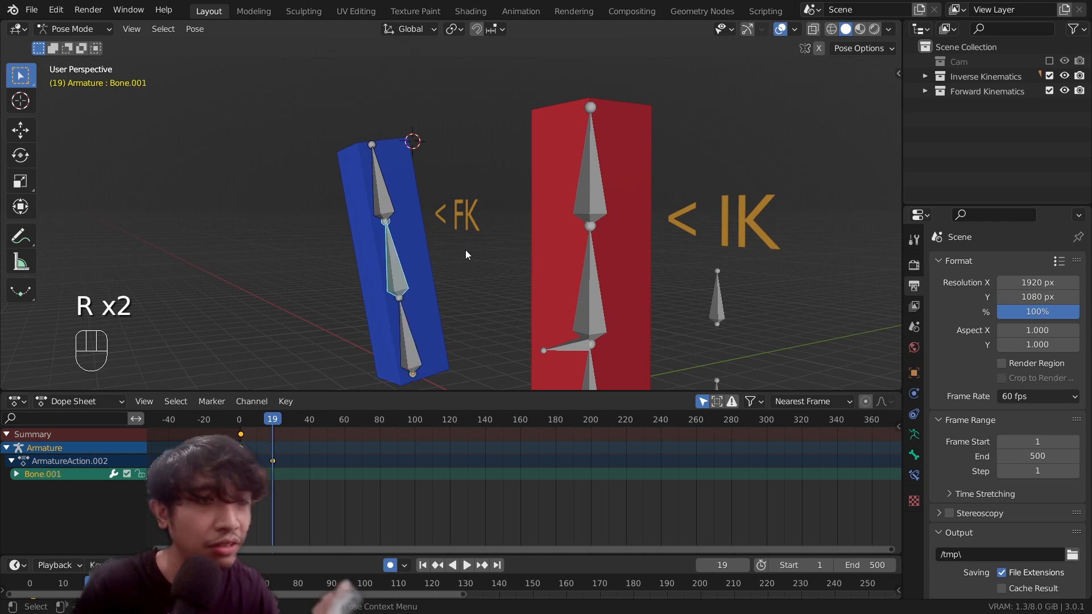
{"action": "key", "text": "r"}
{"action": "left_click", "coordinate": [348, 223]}
{"action": "left_click", "coordinate": [347, 208]}
{"action": "key", "text": "r"}
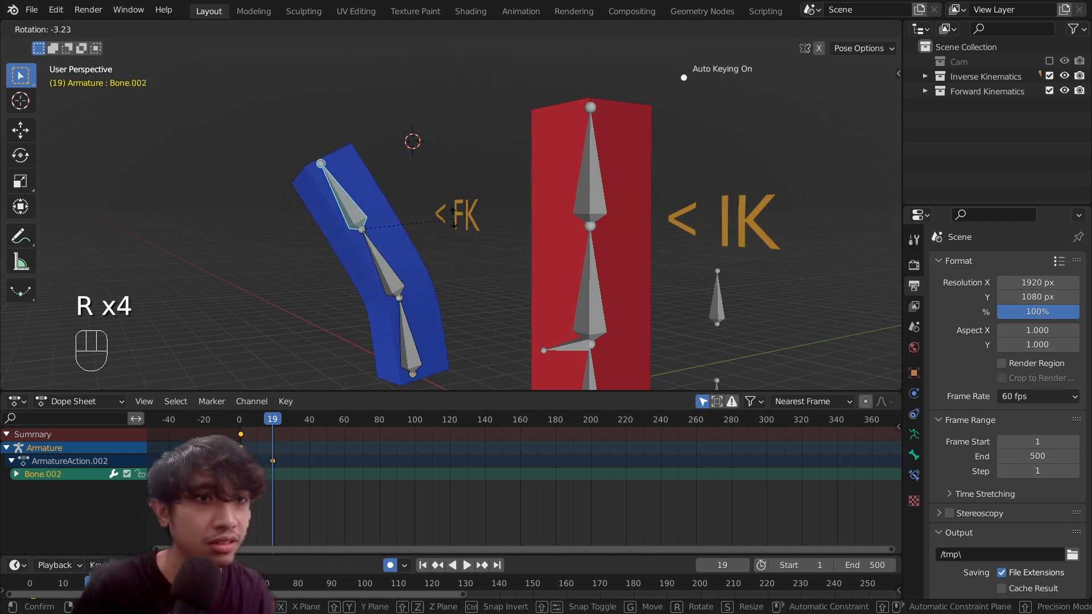
{"action": "left_click", "coordinate": [442, 201]}
At frame 40, rotate all three FK bones so the blue column bends over further to the left
{"action": "left_click_drag", "start_coordinate": [256, 422], "coordinate": [309, 433]}
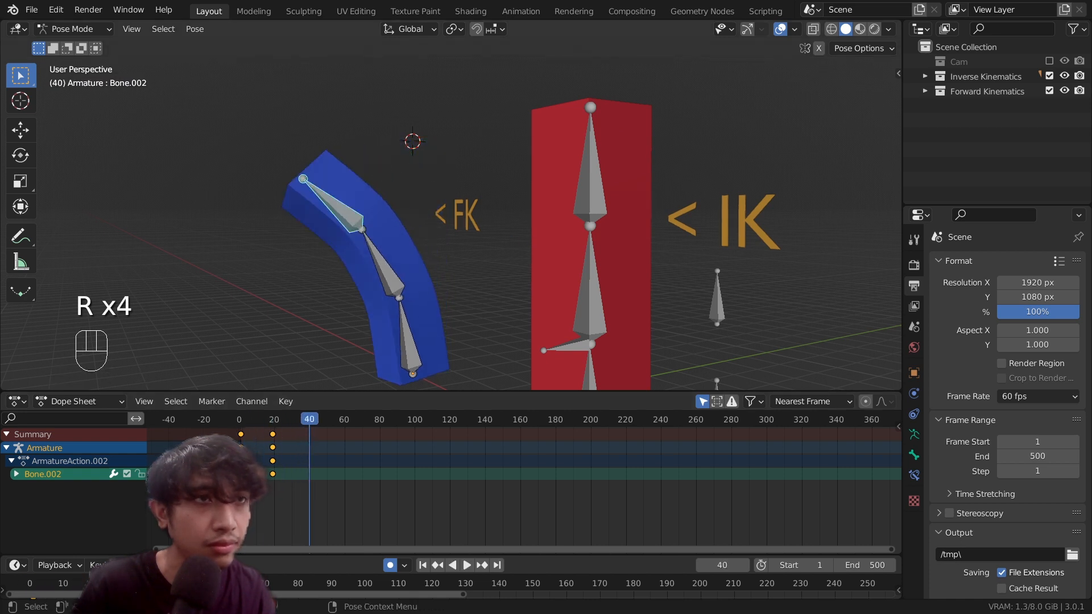
{"action": "left_click", "coordinate": [381, 264]}
{"action": "key", "text": "r"}
{"action": "key", "text": "r"}
{"action": "left_click", "coordinate": [417, 337]}
{"action": "left_click", "coordinate": [415, 341]}
{"action": "key", "text": "r"}
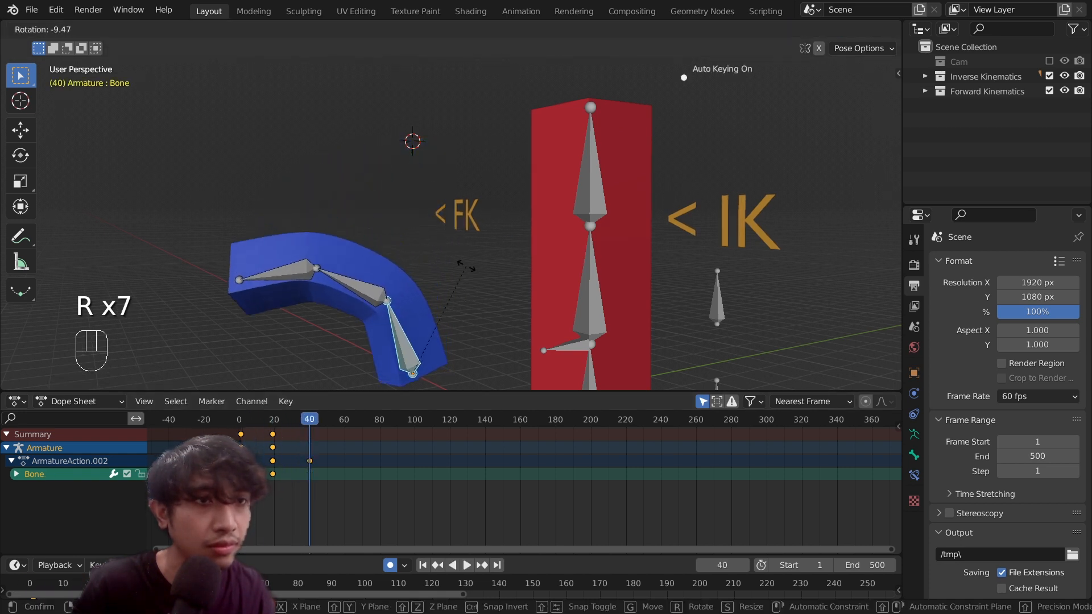
{"action": "left_click", "coordinate": [380, 360]}
At frame 60, rotate the bottom, middle and top FK bones back so the blue column straightens partway
{"action": "left_click_drag", "start_coordinate": [313, 420], "coordinate": [344, 424]}
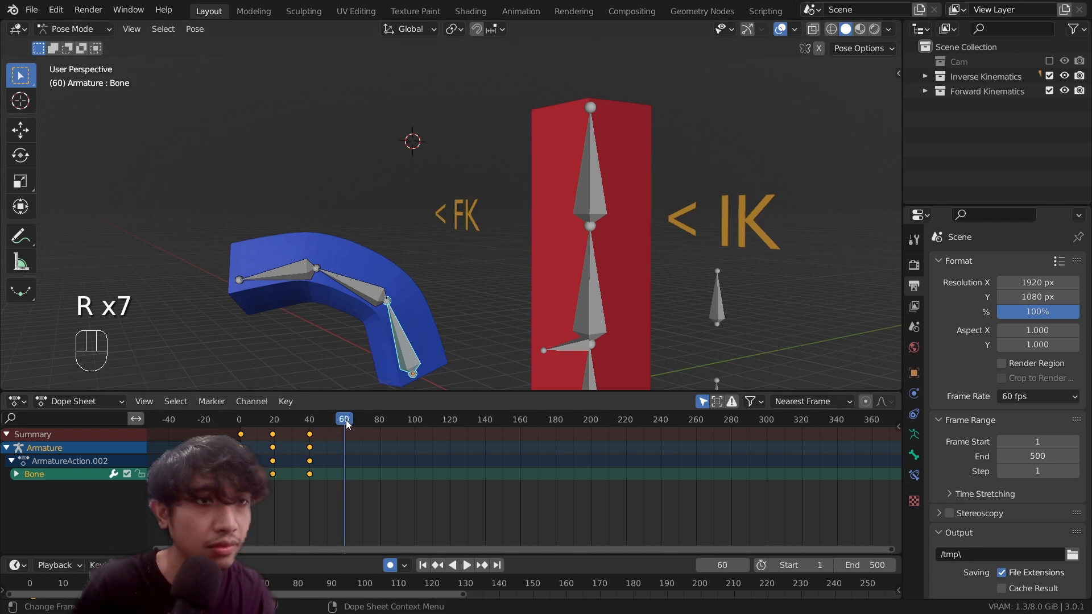
{"action": "key", "text": "r"}
{"action": "left_click", "coordinate": [500, 295]}
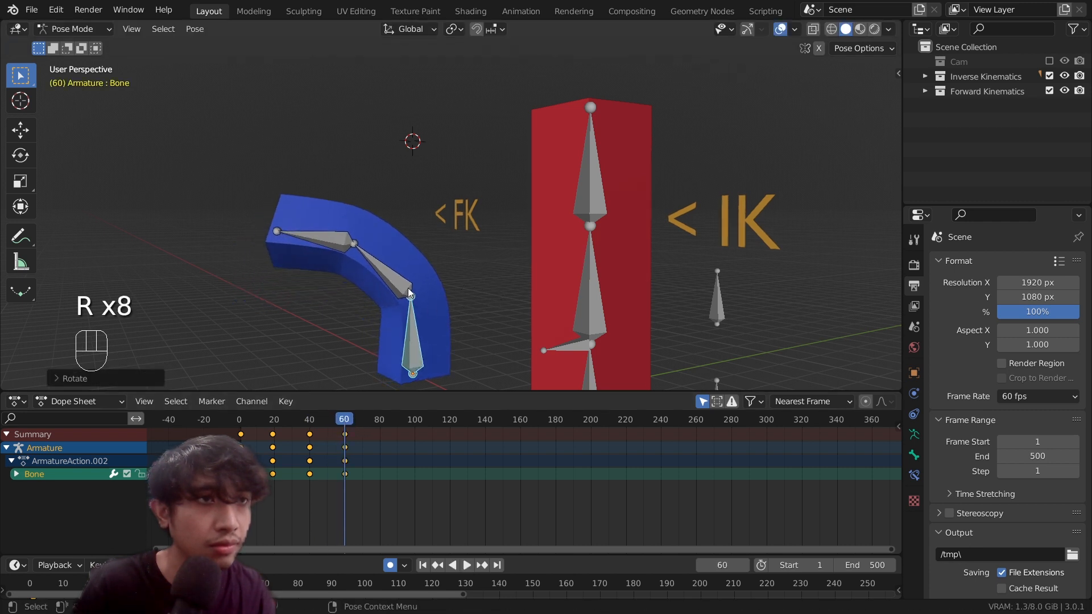
{"action": "left_click", "coordinate": [399, 280]}
{"action": "key", "text": "r"}
{"action": "left_click", "coordinate": [492, 260]}
{"action": "left_click", "coordinate": [367, 218]}
{"action": "key", "text": "r"}
{"action": "left_click", "coordinate": [474, 236]}
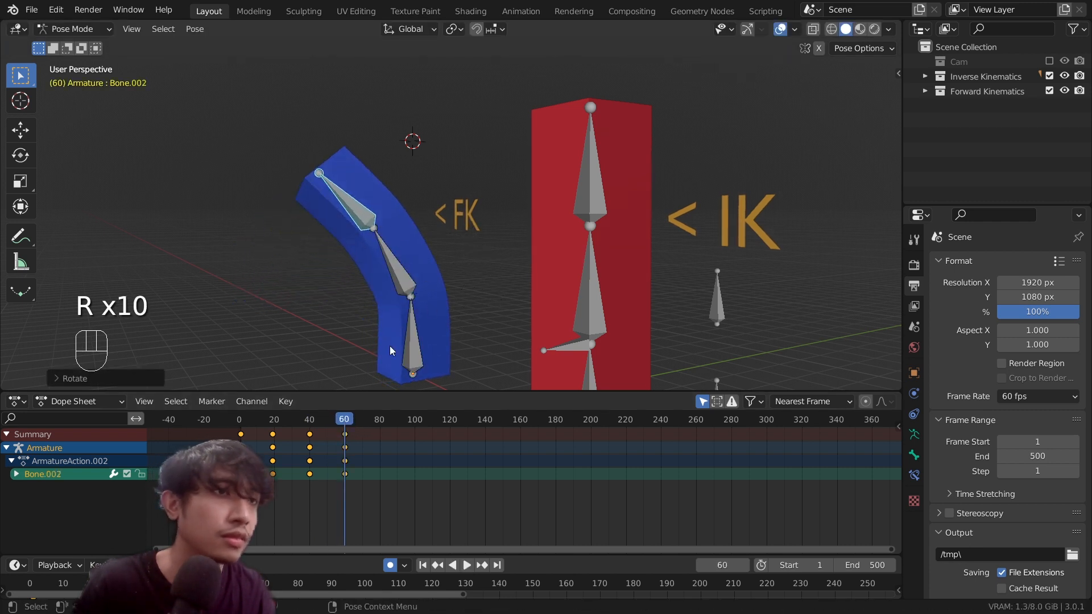
Try to shift only the top FK bone's frame 60 keyframe later on the Dope Sheet, and undo the move
{"action": "key", "text": "a"}
{"action": "left_click", "coordinate": [395, 452]}
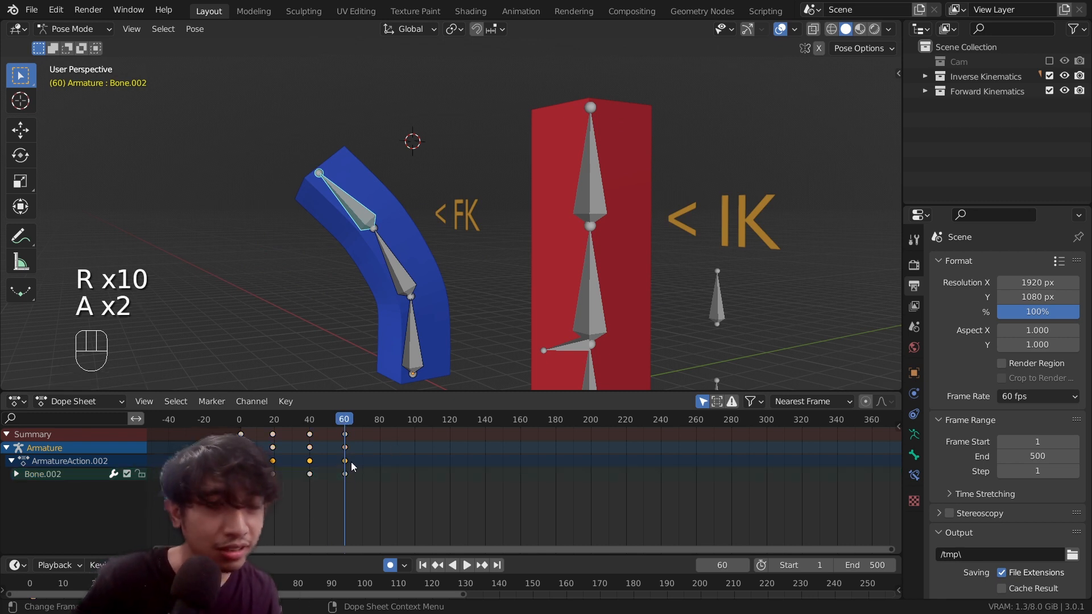
{"action": "left_click_drag", "start_coordinate": [346, 419], "coordinate": [347, 421]}
{"action": "left_click", "coordinate": [346, 434]}
{"action": "scroll", "coordinate": [347, 435], "scroll_direction": "down", "scroll_amount": 3}
{"action": "key", "text": "g"}
{"action": "key", "text": "x"}
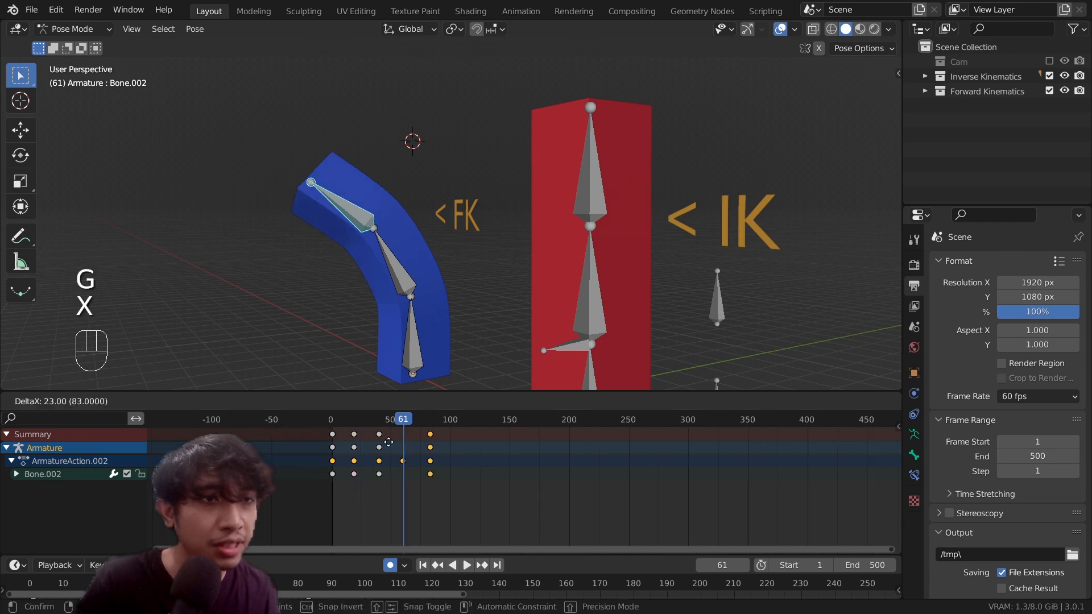
{"action": "left_click", "coordinate": [456, 437]}
{"action": "key", "text": "ctrl+z"}
Select all FK bones and move their frame 60 keyframes to frame 150 in the Dope Sheet
{"action": "key", "text": "a"}
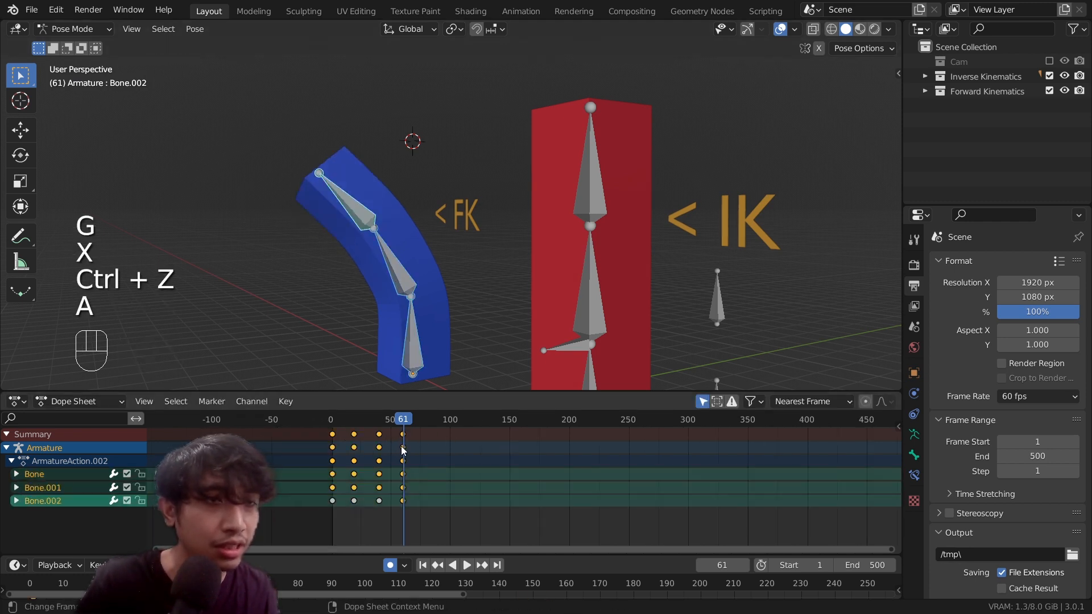
{"action": "key", "text": "a"}
{"action": "key", "text": "a"}
{"action": "key", "text": "a"}
{"action": "key", "text": "a"}
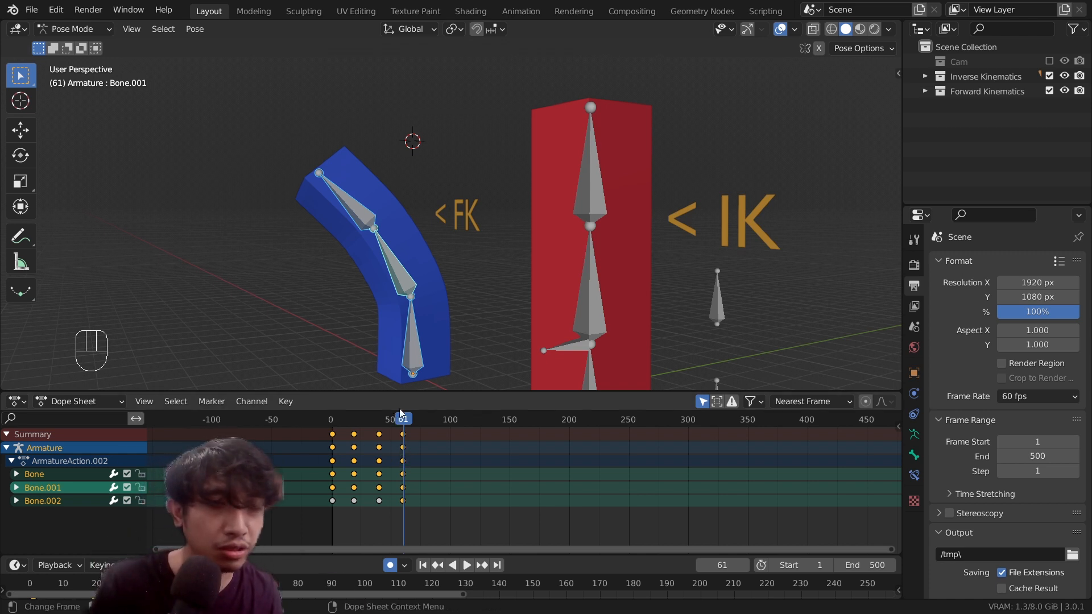
{"action": "key", "text": "a"}
{"action": "left_click", "coordinate": [405, 444]}
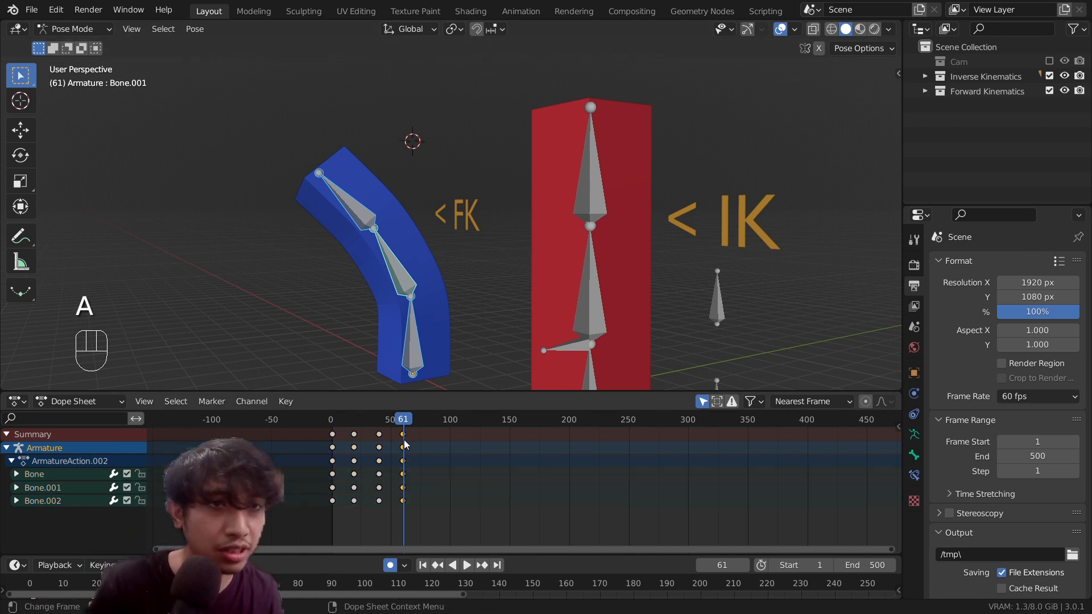
{"action": "key", "text": "g"}
{"action": "left_click", "coordinate": [513, 451]}
Move the FK bones' frame 40 keyframes to frame 74 and their frame 19 keyframes to frame 34
{"action": "left_click", "coordinate": [380, 439]}
{"action": "key", "text": "g"}
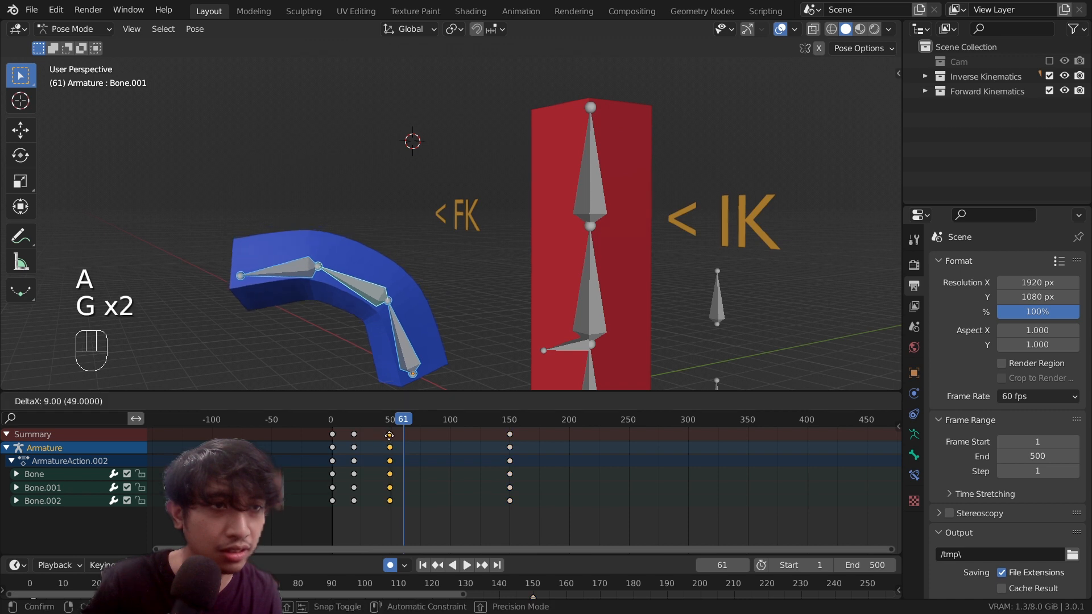
{"action": "left_click", "coordinate": [421, 444]}
{"action": "key", "text": "g"}
{"action": "left_click", "coordinate": [372, 442]}
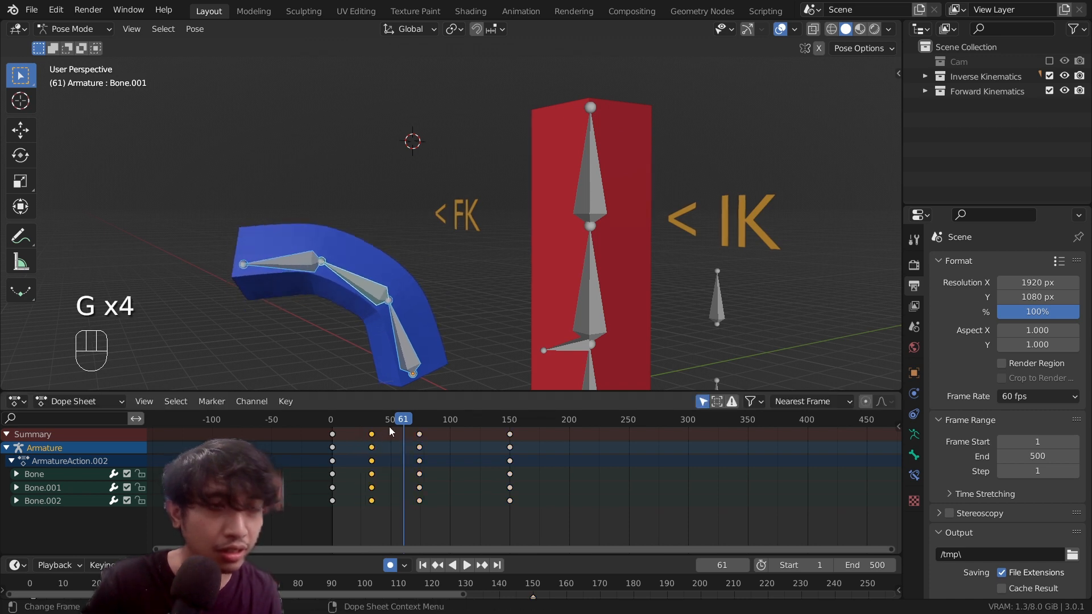
Scrub through the retimed FK animation and return to frame 0
{"action": "left_click_drag", "start_coordinate": [398, 421], "coordinate": [419, 452]}
{"action": "scroll", "coordinate": [409, 441], "scroll_direction": "up", "scroll_amount": 8}
{"action": "left_click_drag", "start_coordinate": [330, 424], "coordinate": [161, 455]}
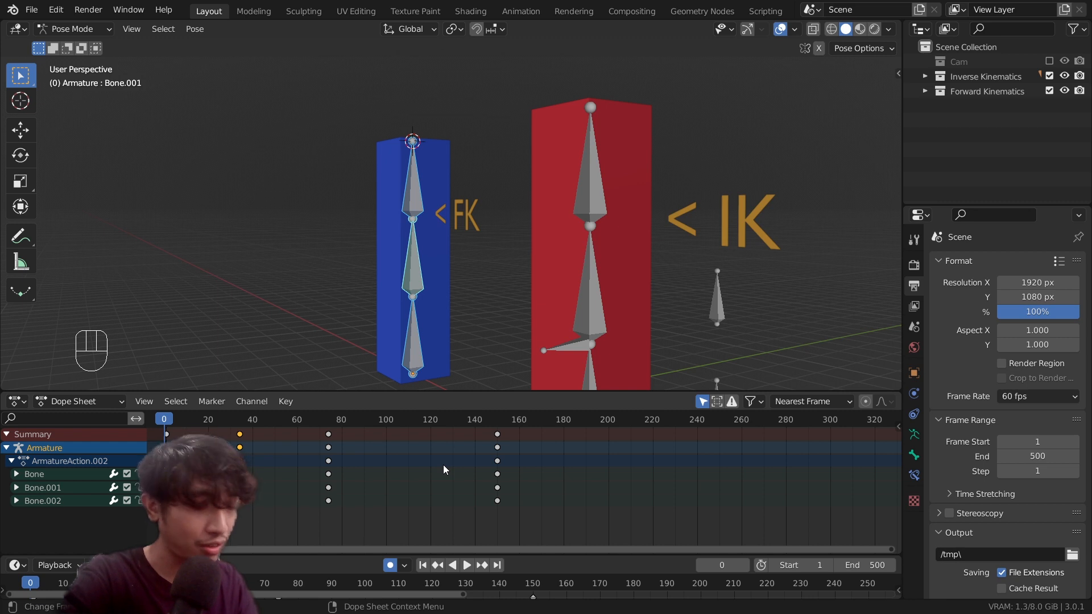
Jump back and forth between the FK armature's keyframes at frames 1, 34, 74 and 150 to review each pose
{"action": "key", "text": "Up"}
{"action": "key", "text": "Up"}
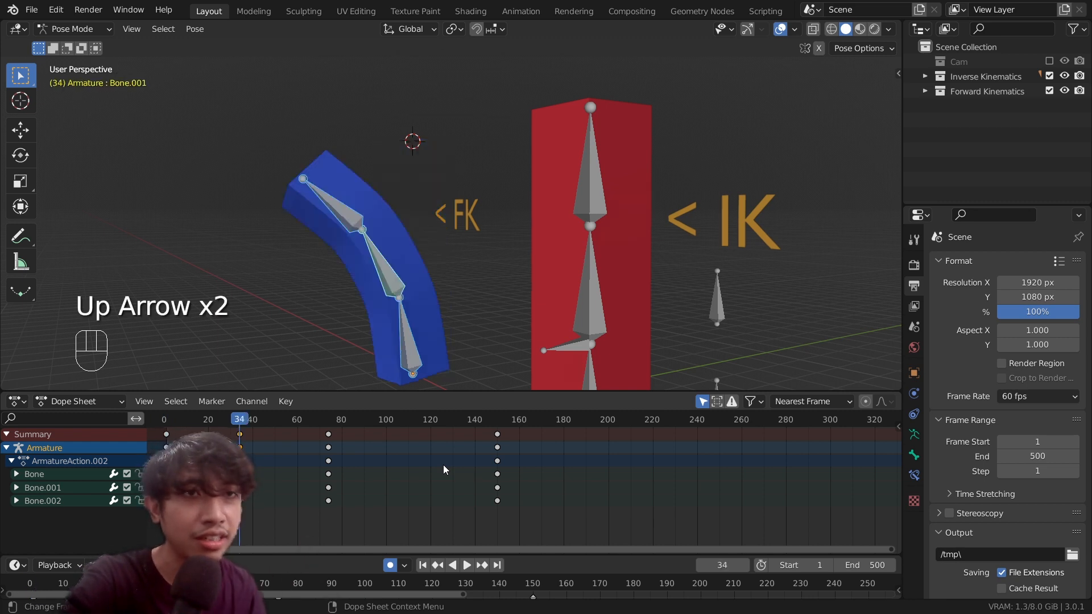
{"action": "key", "text": "Up"}
{"action": "key", "text": "Up"}
{"action": "key", "text": "Down"}
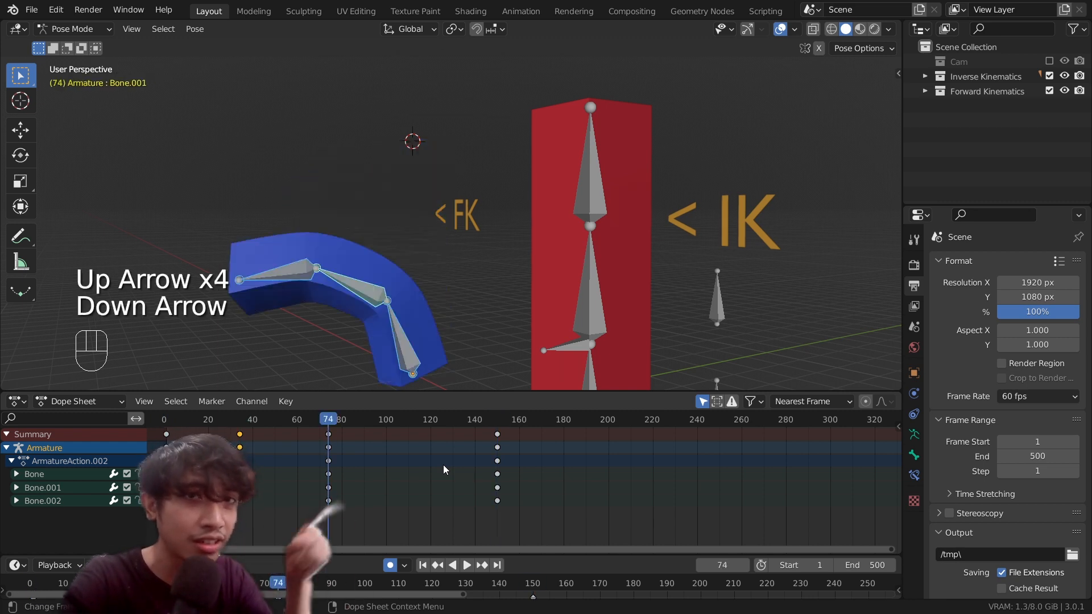
{"action": "key", "text": "Down"}
{"action": "key", "text": "Up"}
{"action": "key", "text": "Up"}
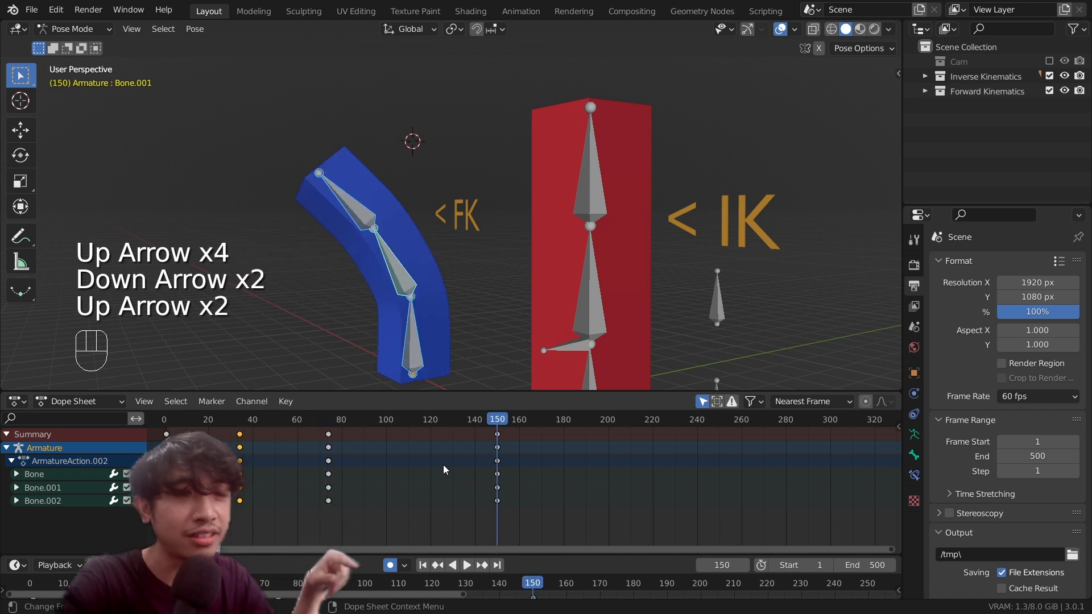
{"action": "key", "text": "Down"}
{"action": "key", "text": "Down"}
{"action": "key", "text": "Down"}
{"action": "key", "text": "Up"}
{"action": "key", "text": "Up"}
{"action": "key", "text": "Down"}
{"action": "key", "text": "Down"}
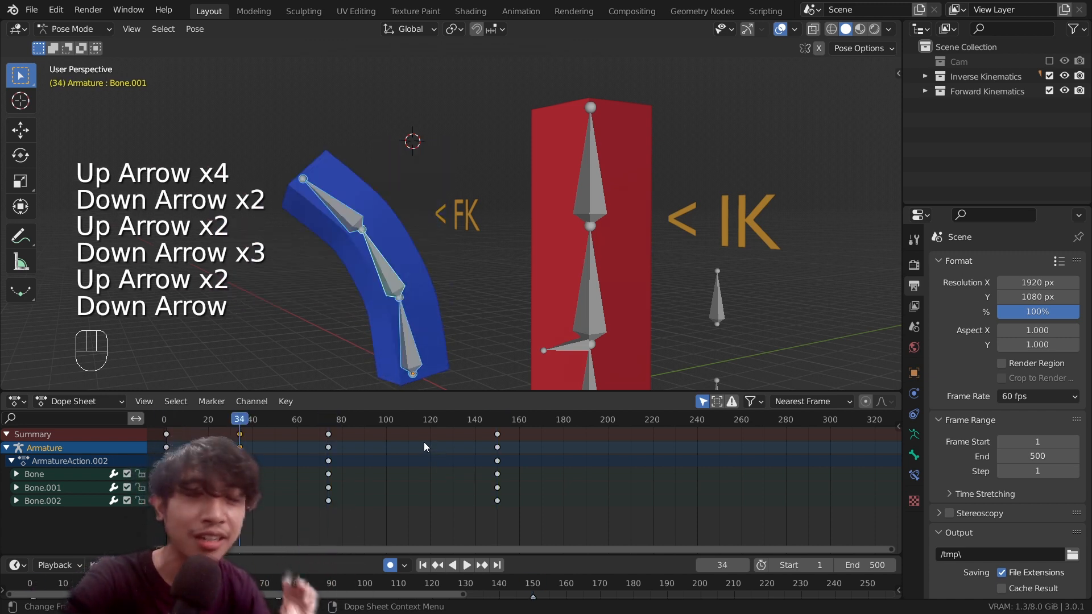
{"action": "key", "text": "Up"}
{"action": "key", "text": "Up"}
{"action": "key", "text": "Down"}
{"action": "key", "text": "Down"}
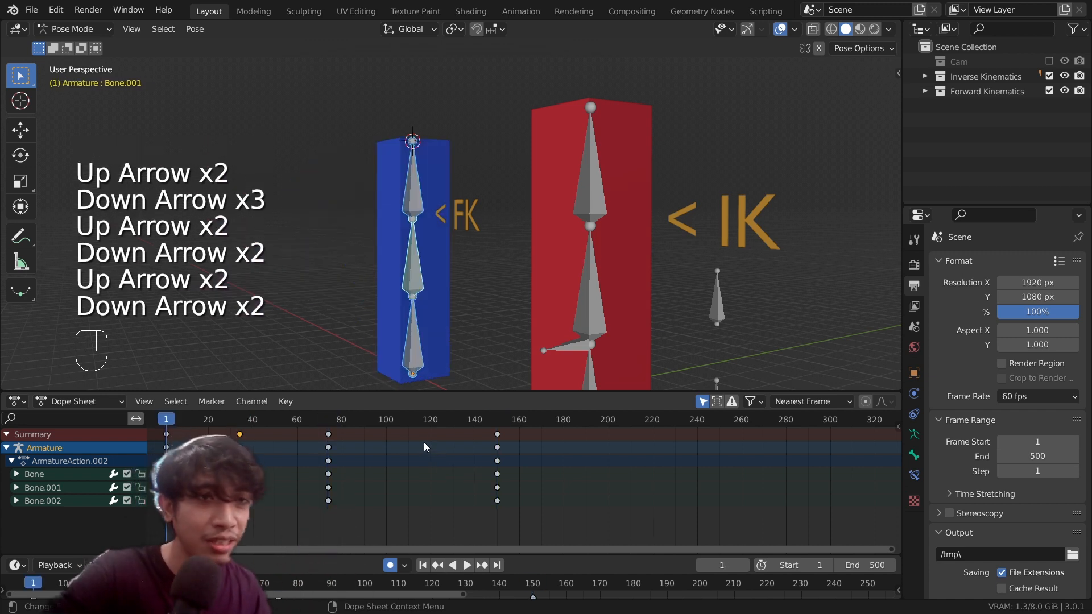
Select all of the FK armature's keyframes in the Dope Sheet and set their interpolation to Constant
{"action": "key", "text": "a"}
{"action": "scroll", "coordinate": [330, 459], "scroll_direction": "down", "scroll_amount": 3}
{"action": "middle_click_drag", "start_coordinate": [376, 458], "coordinate": [460, 464], "text": "shift"}
{"action": "scroll", "coordinate": [489, 468], "scroll_direction": "up", "scroll_amount": 1}
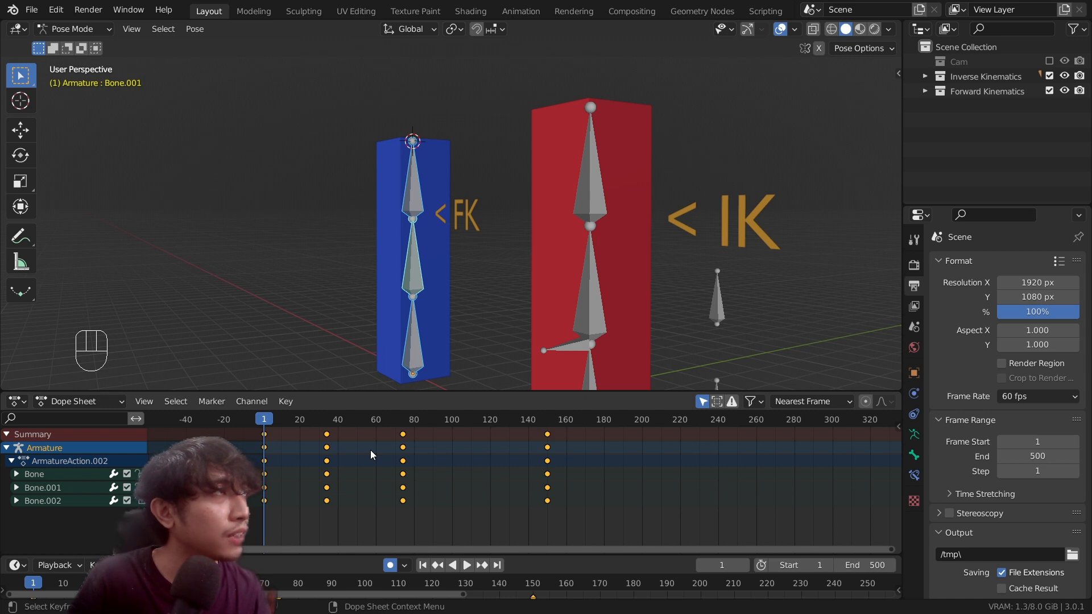
{"action": "scroll", "coordinate": [395, 455], "scroll_direction": "down", "scroll_amount": 2}
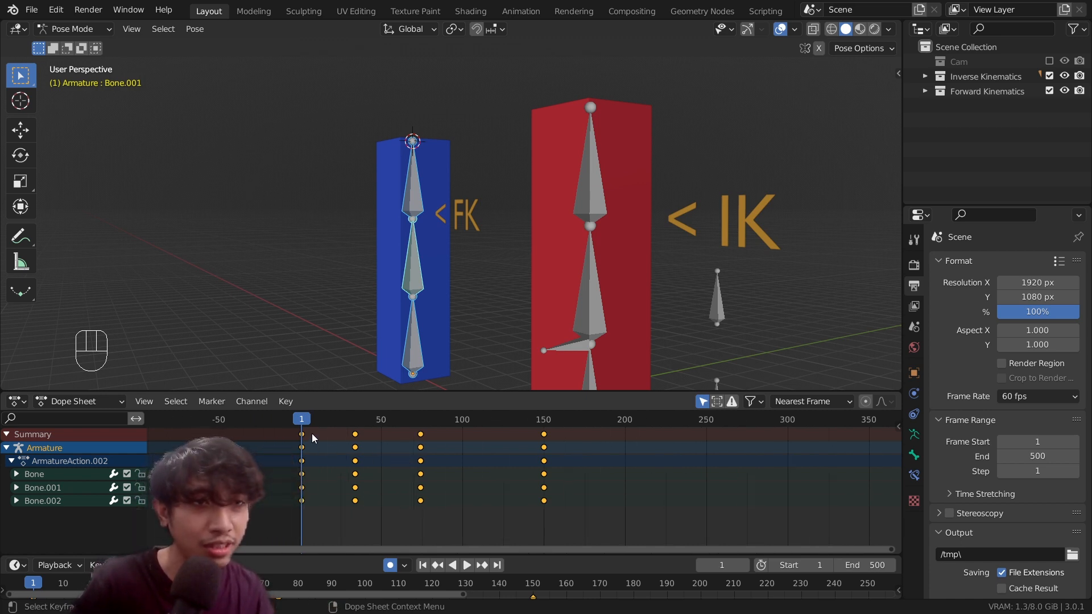
{"action": "left_click_drag", "start_coordinate": [312, 421], "coordinate": [303, 468]}
{"action": "scroll", "coordinate": [390, 451], "scroll_direction": "down", "scroll_amount": 5}
{"action": "middle_click_drag", "start_coordinate": [425, 450], "coordinate": [386, 457], "text": "shift"}
{"action": "scroll", "coordinate": [391, 459], "scroll_direction": "up", "scroll_amount": 2}
{"action": "key", "text": "t"}
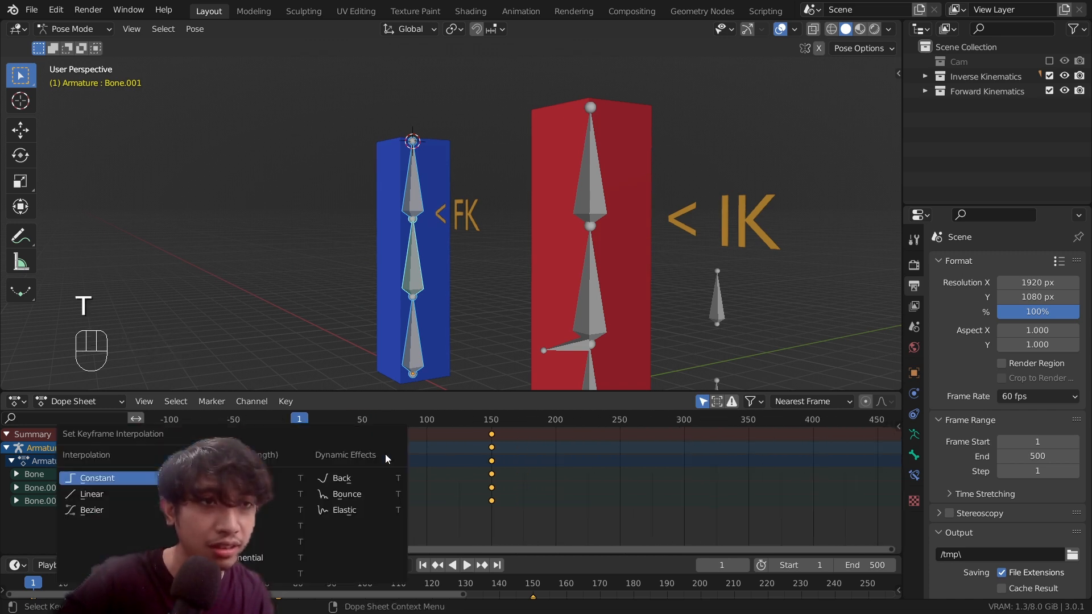
{"action": "left_click", "coordinate": [116, 485]}
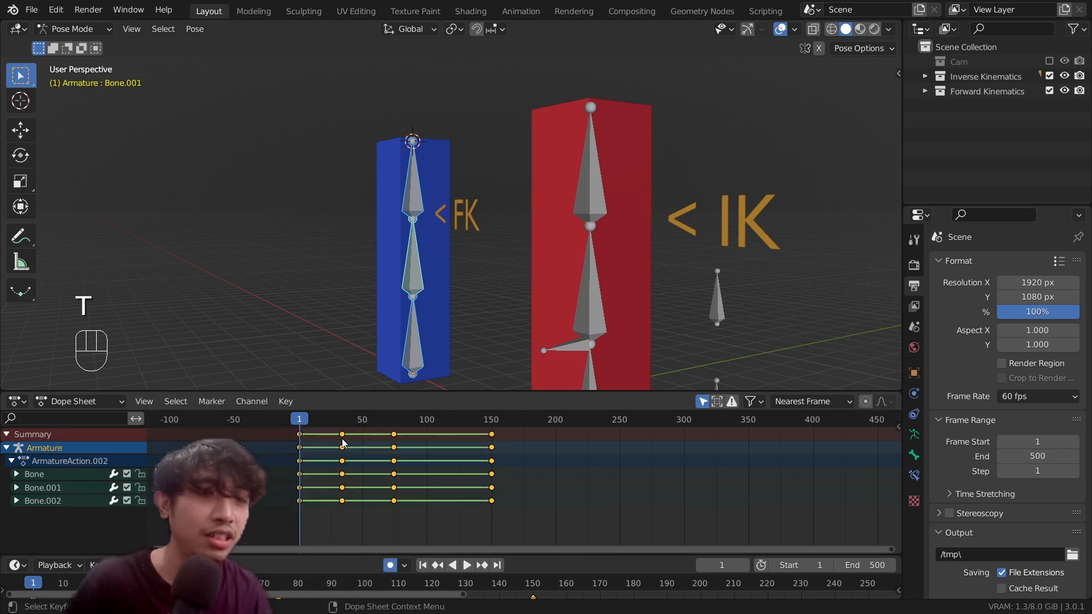
Play the FK animation from the start past its last keyframe to examine the Constant interpolation
{"action": "scroll", "coordinate": [287, 448], "scroll_direction": "up", "scroll_amount": 2}
{"action": "scroll", "coordinate": [287, 448], "scroll_direction": "up", "scroll_amount": 1}
{"action": "left_click_drag", "start_coordinate": [312, 419], "coordinate": [327, 436]}
{"action": "key", "text": "space"}
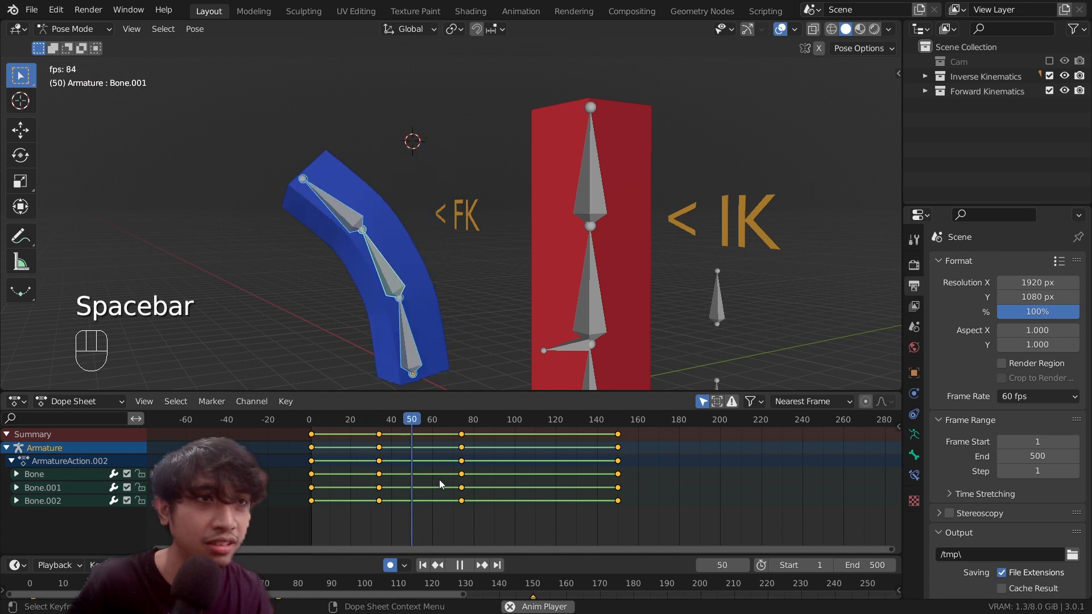
{"action": "key", "text": "space"}
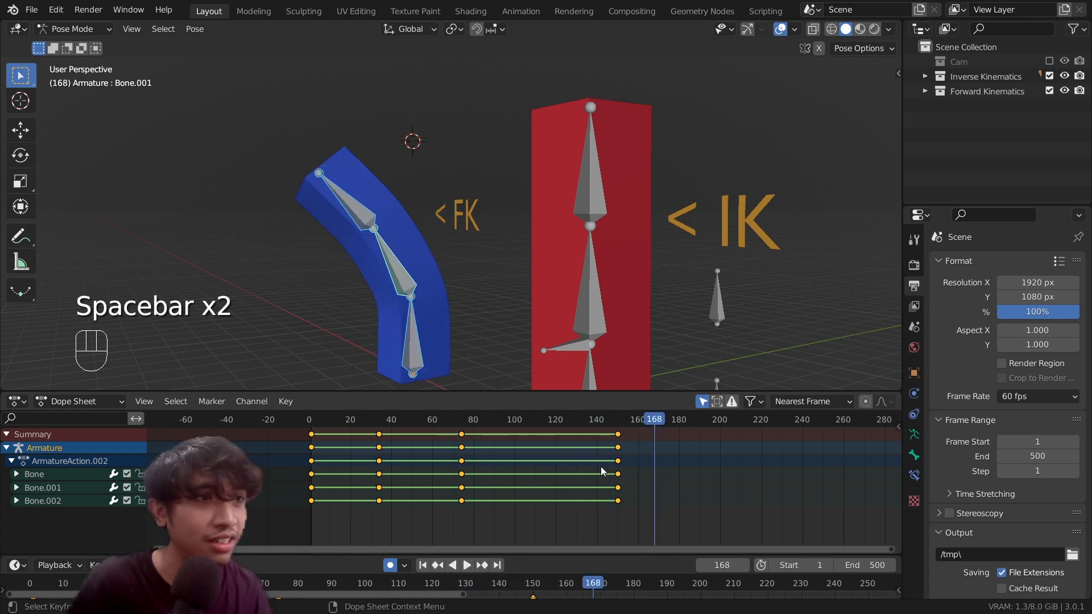
Move the FK bones' frame 150 keyframes to frame 100 and their frame 74 keyframes to about frame 68
{"action": "key", "text": "g"}
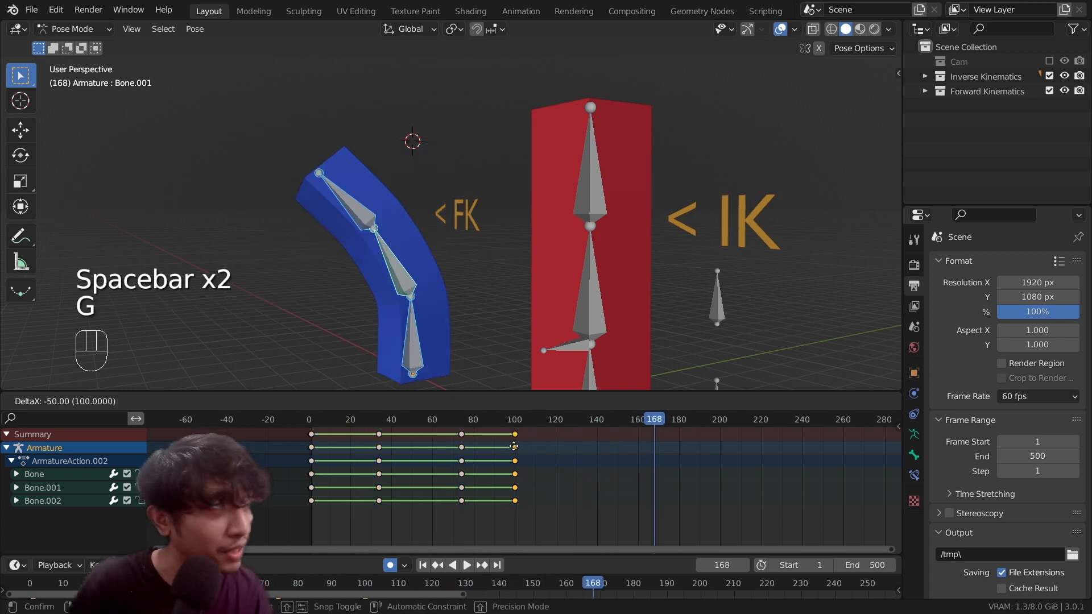
{"action": "left_click", "coordinate": [512, 447]}
{"action": "left_click_drag", "start_coordinate": [515, 421], "coordinate": [328, 438]}
{"action": "left_click", "coordinate": [463, 437]}
{"action": "key", "text": "g"}
{"action": "left_click", "coordinate": [451, 437]}
Select all of the FK armature's keyframes and change their interpolation to Linear
{"action": "left_click_drag", "start_coordinate": [553, 518], "coordinate": [286, 432]}
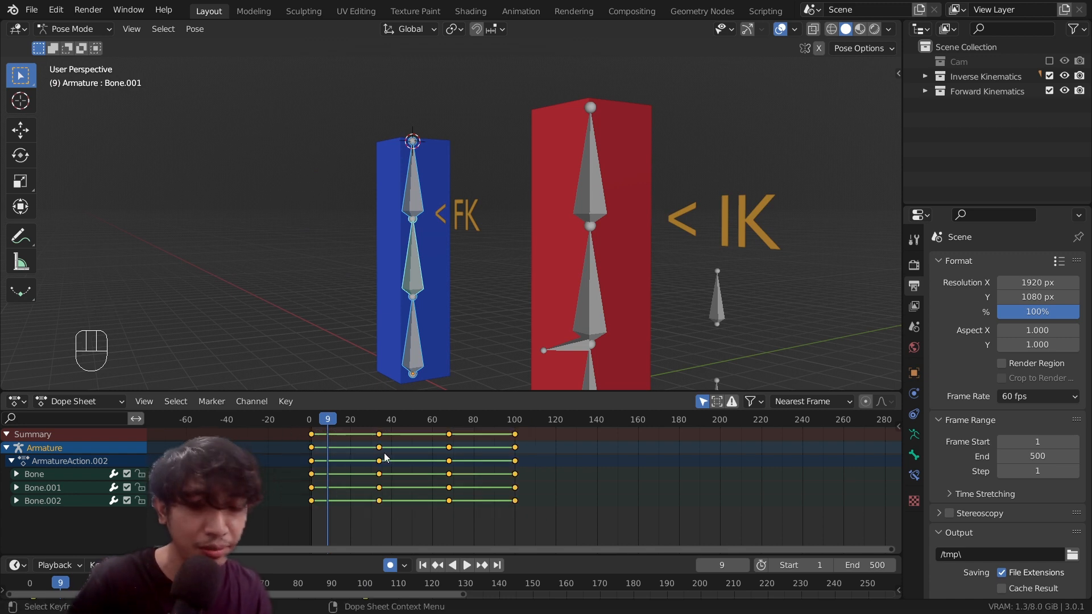
{"action": "key", "text": "t"}
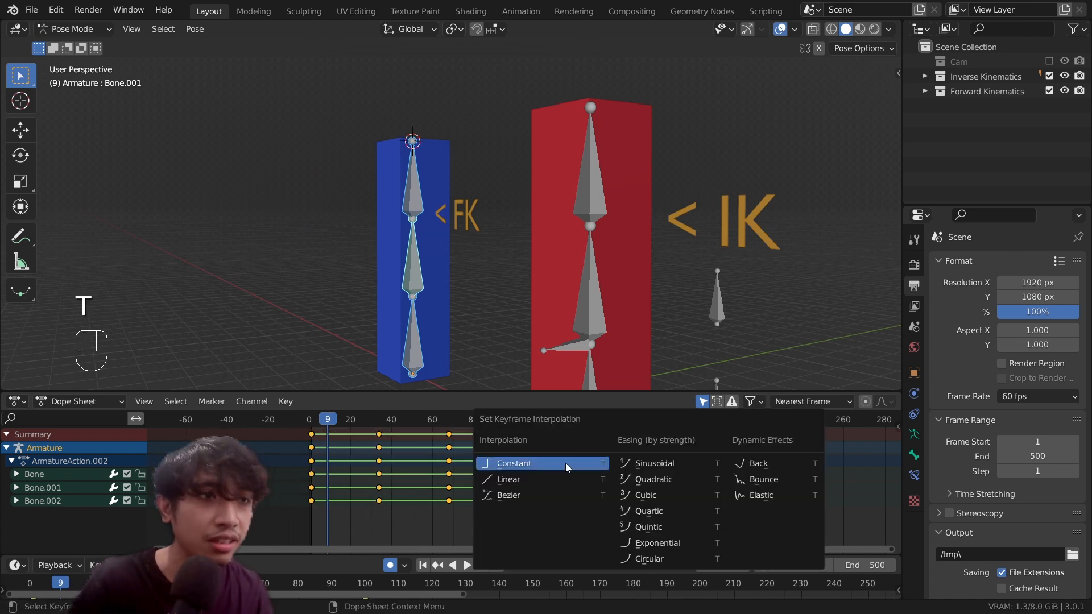
{"action": "left_click", "coordinate": [522, 480]}
Scrub and repeatedly play the FK animation to examine the Linear motion between keyframes, and return to frame 0
{"action": "left_click_drag", "start_coordinate": [326, 422], "coordinate": [318, 426]}
{"action": "left_click_drag", "start_coordinate": [403, 431], "coordinate": [325, 432]}
{"action": "key", "text": "space"}
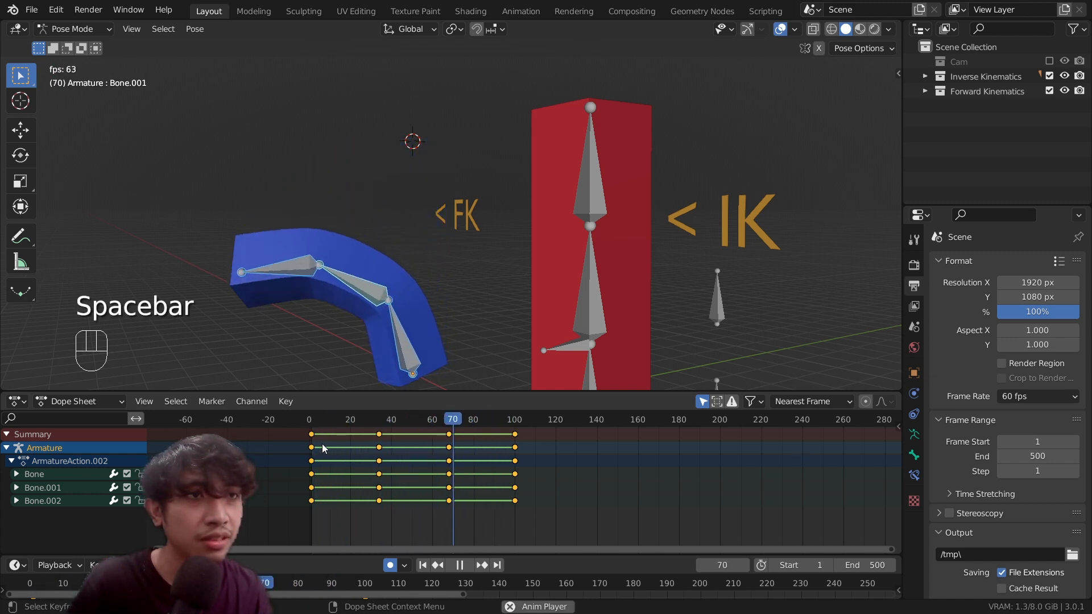
{"action": "key", "text": "space"}
{"action": "key", "text": "space"}
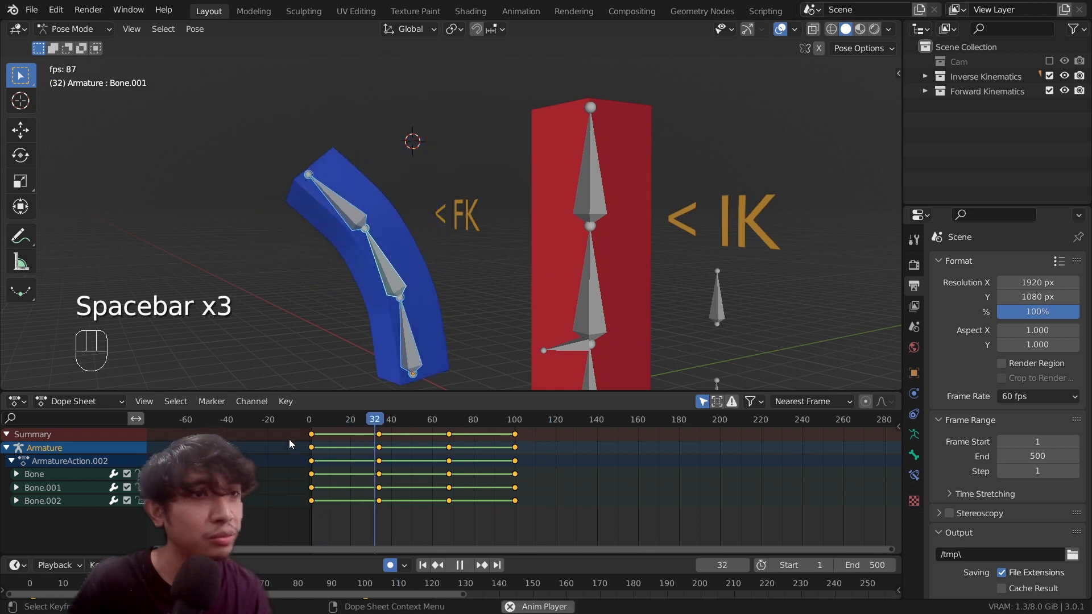
{"action": "key", "text": "space"}
{"action": "key", "text": "space"}
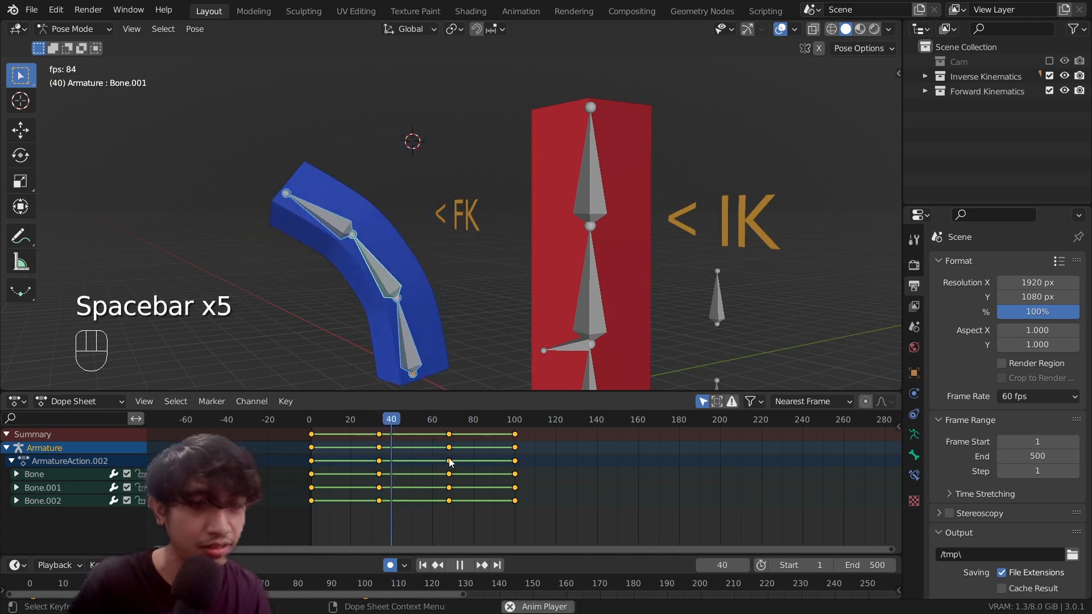
{"action": "key", "text": "space"}
{"action": "key", "text": "space"}
{"action": "key", "text": "space"}
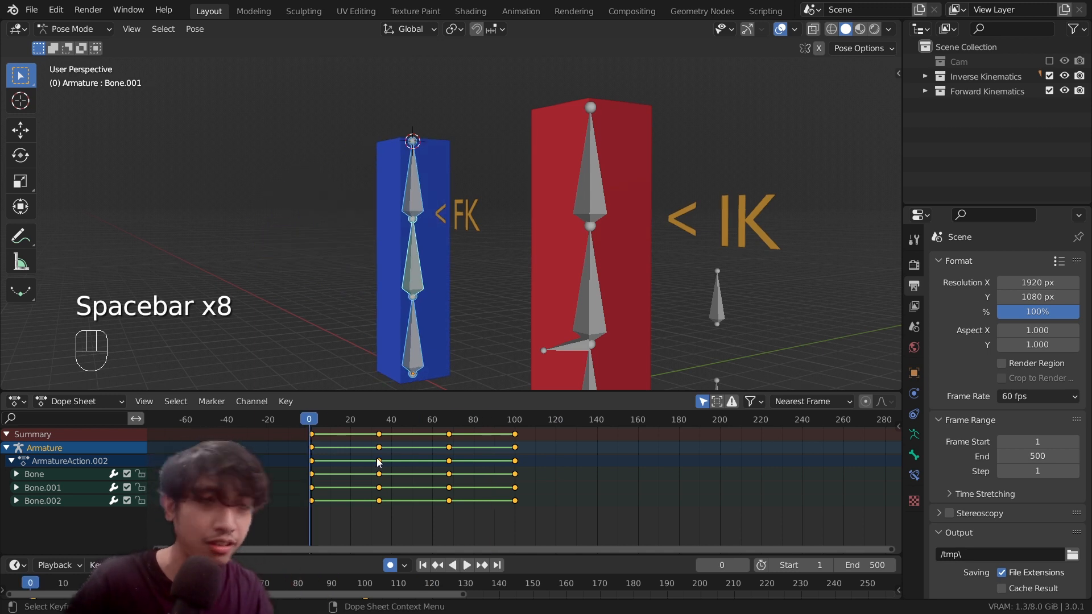
Set the interpolation of all FK keyframes to Bezier, play the animation to check the motion, and return to frame 0
{"action": "key", "text": "t"}
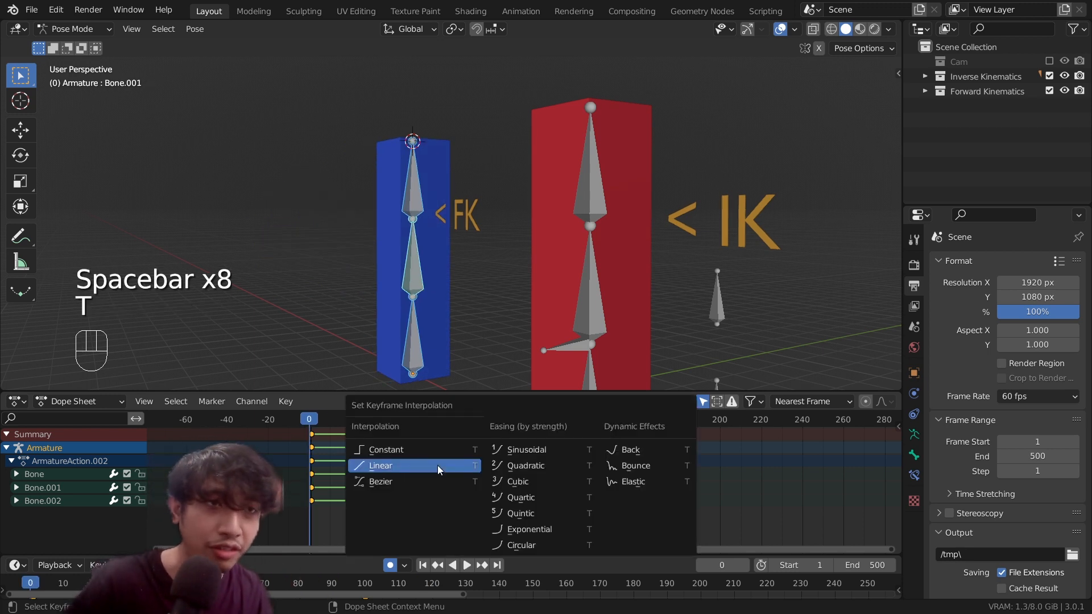
{"action": "left_click", "coordinate": [402, 484]}
{"action": "key", "text": "space"}
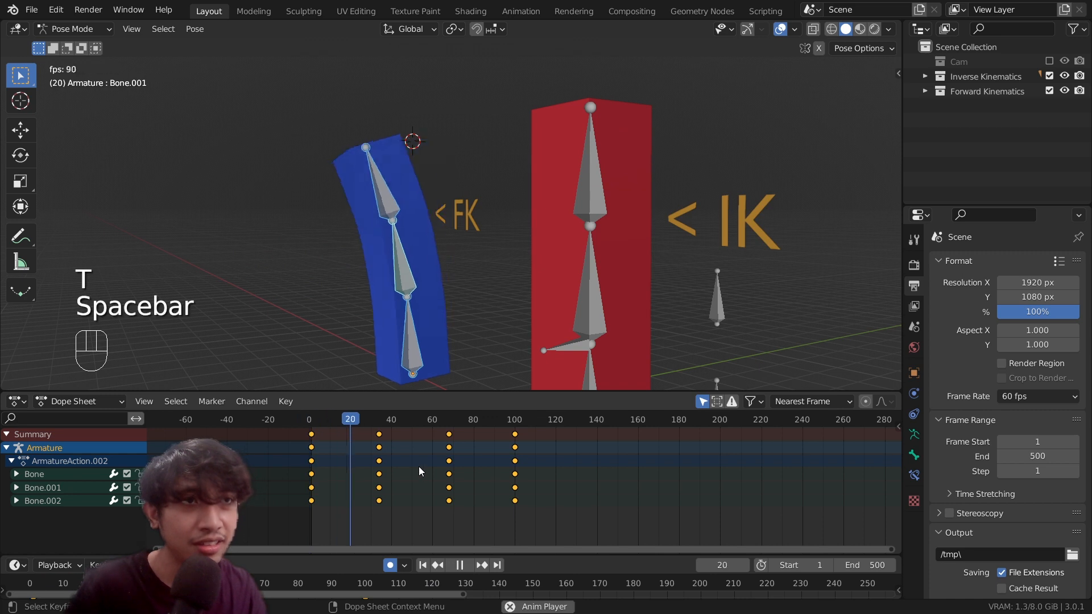
{"action": "key", "text": "space"}
{"action": "left_click_drag", "start_coordinate": [441, 422], "coordinate": [308, 423]}
{"action": "key", "text": "t"}
{"action": "left_click", "coordinate": [401, 461]}
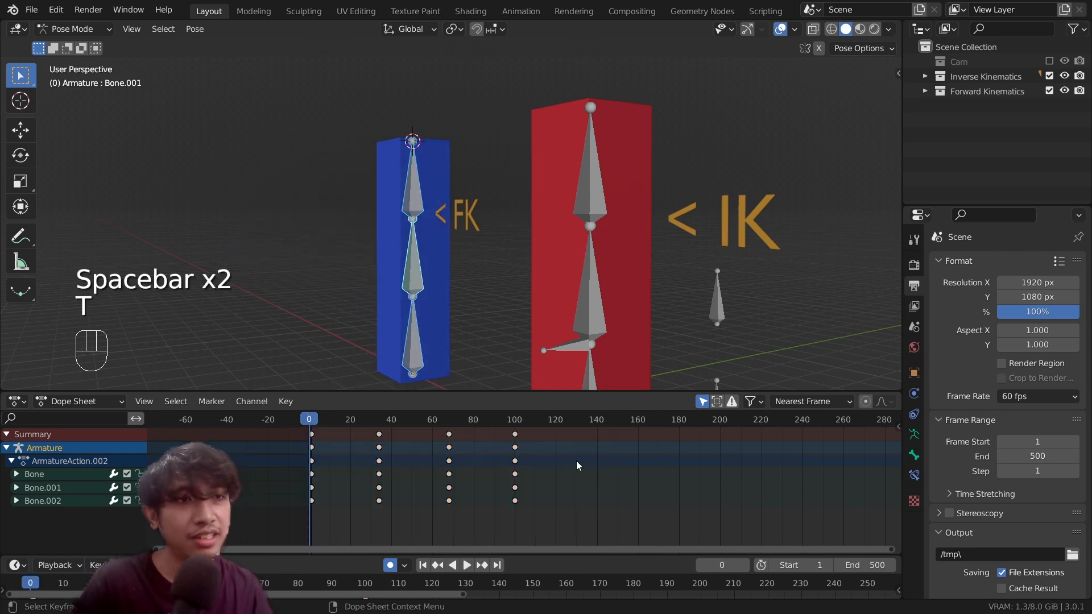
Select one column of FK keyframes, clear the selection, and select all the keyframes with Box Select and Circle Select
{"action": "left_click", "coordinate": [450, 464]}
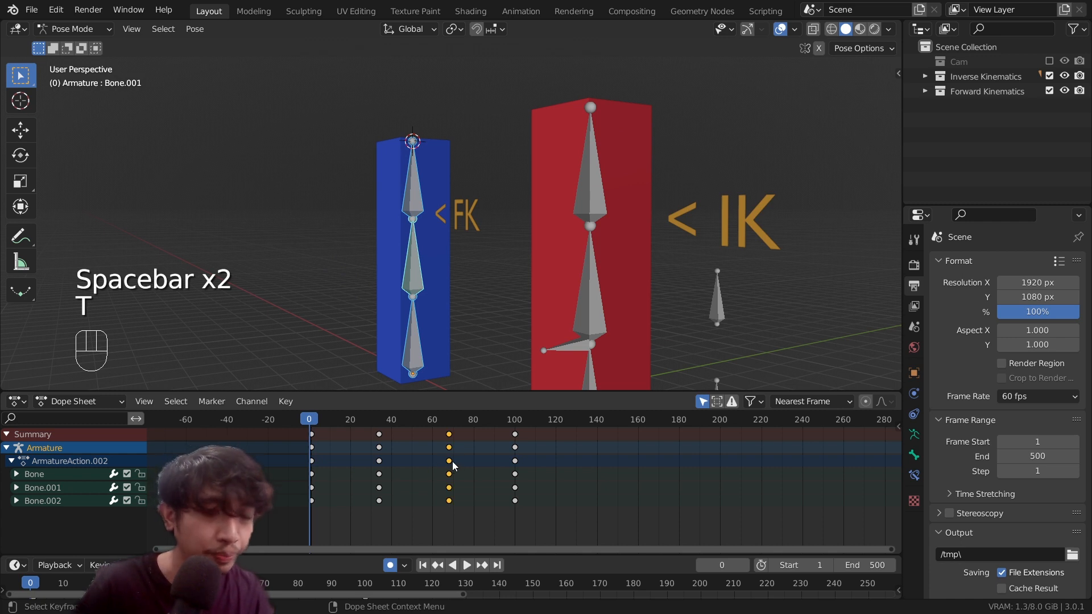
{"action": "left_click", "coordinate": [475, 469]}
{"action": "key", "text": "b"}
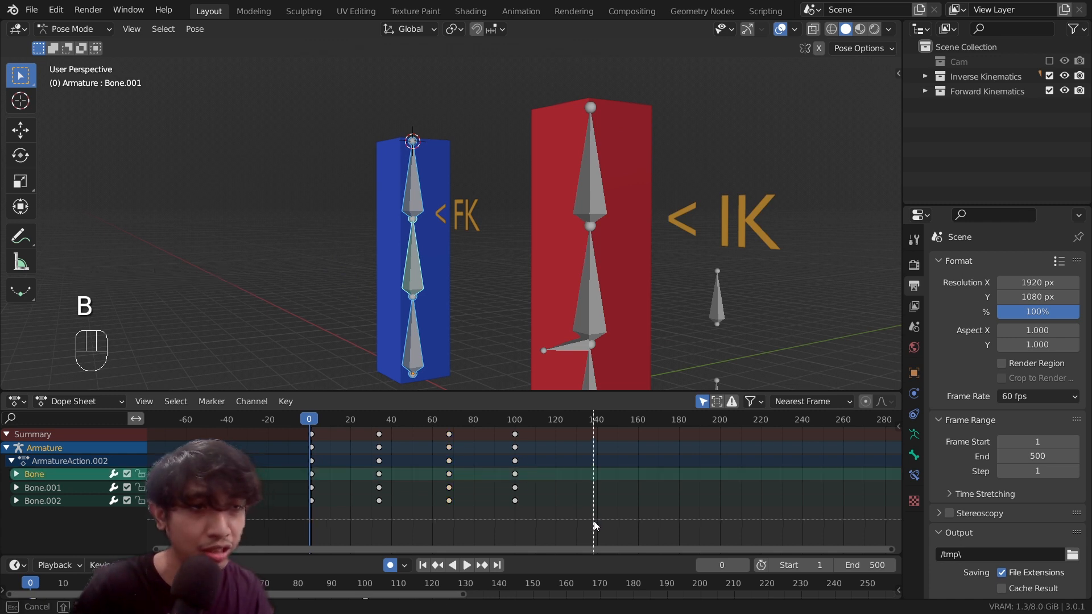
{"action": "left_click_drag", "start_coordinate": [592, 520], "coordinate": [351, 466]}
{"action": "key", "text": "c"}
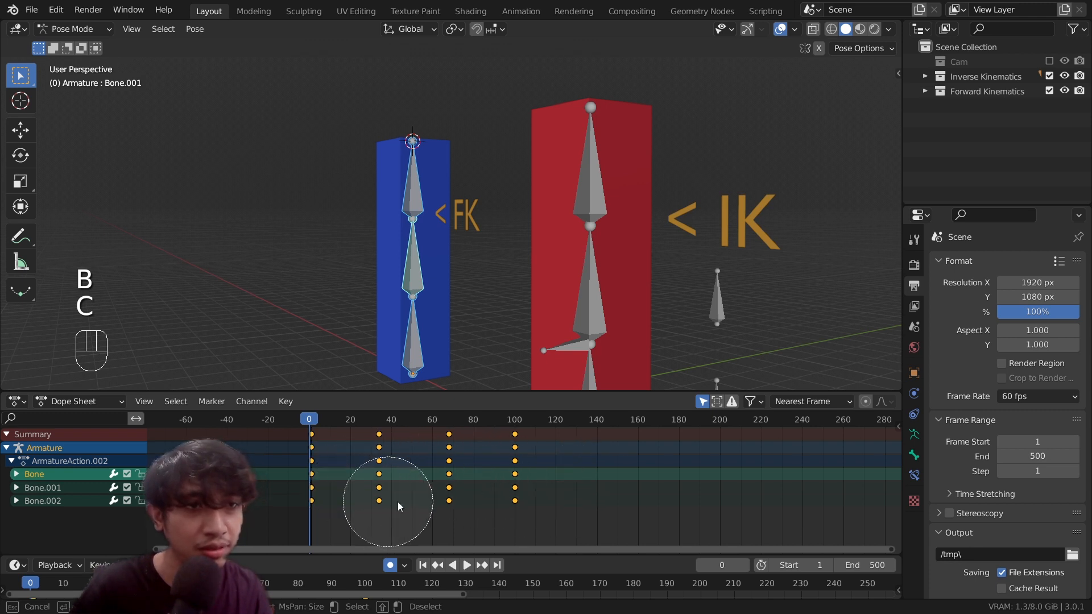
{"action": "left_click", "coordinate": [343, 476]}
{"action": "right_click", "coordinate": [326, 478]}
Try shifting all the selected FK keyframes forward along the timeline
{"action": "key", "text": "g"}
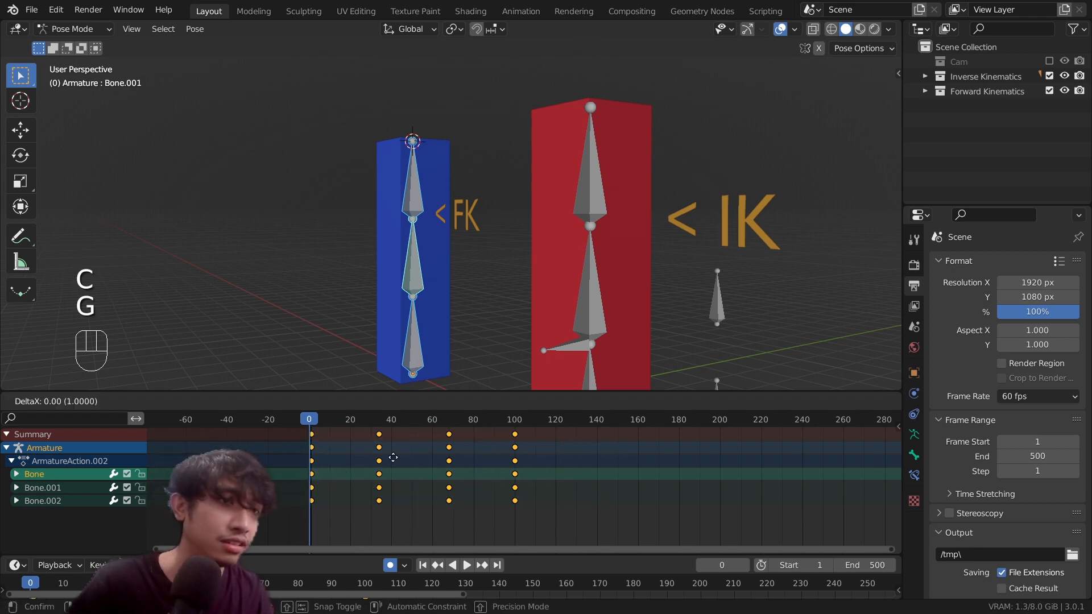
{"action": "right_click", "coordinate": [409, 453]}
{"action": "left_click_drag", "start_coordinate": [340, 420], "coordinate": [410, 421]}
{"action": "key", "text": "g"}
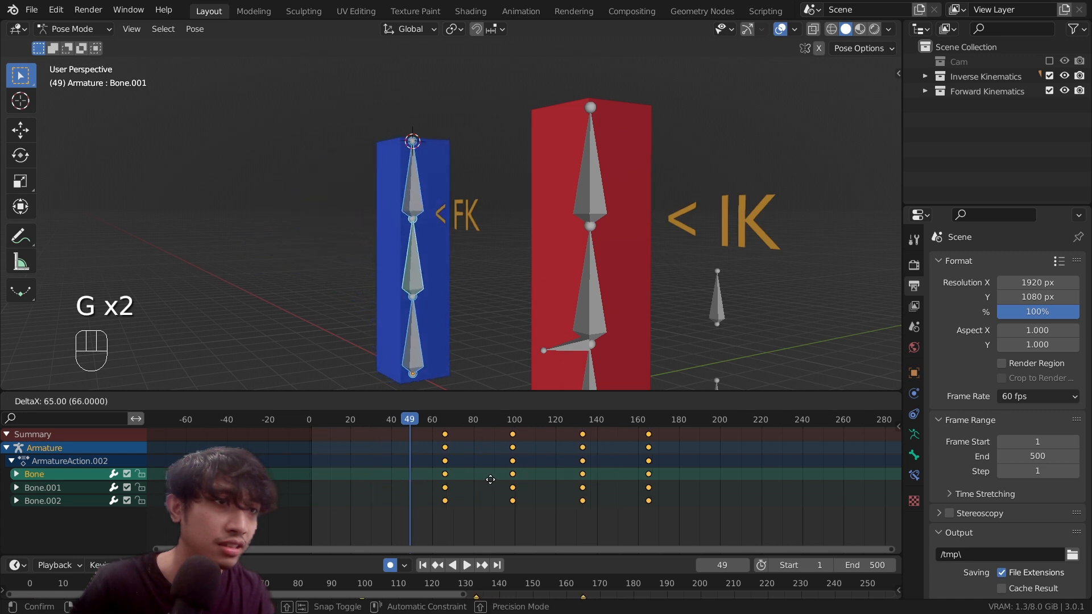
{"action": "right_click", "coordinate": [625, 482]}
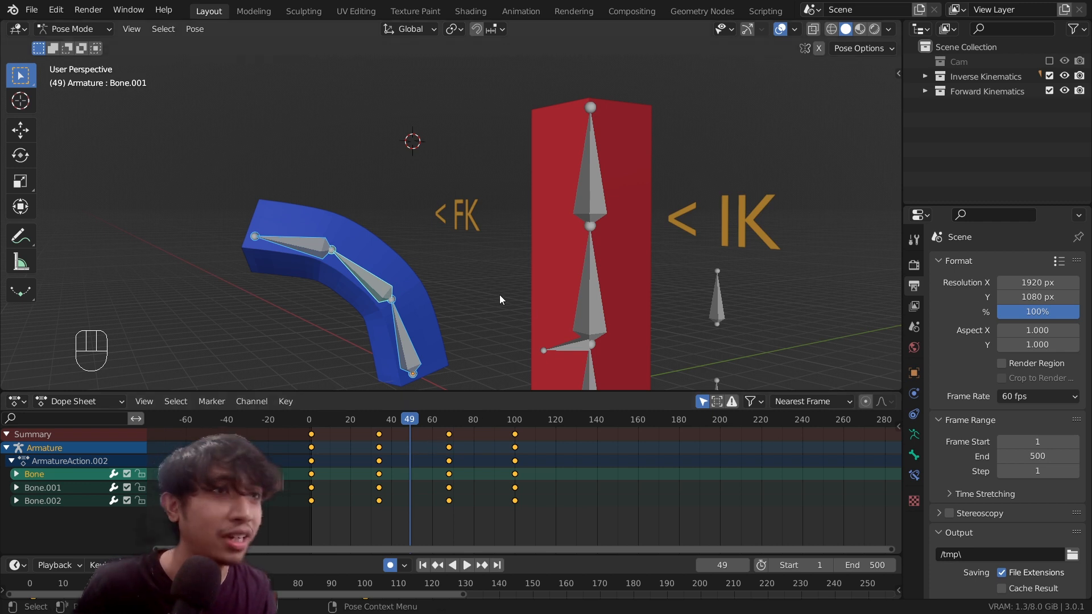
Frame both the FK and IK rigs in the viewport and switch the FK armature from Pose Mode to Object Mode
{"action": "middle_click_drag", "start_coordinate": [448, 284], "coordinate": [380, 272]}
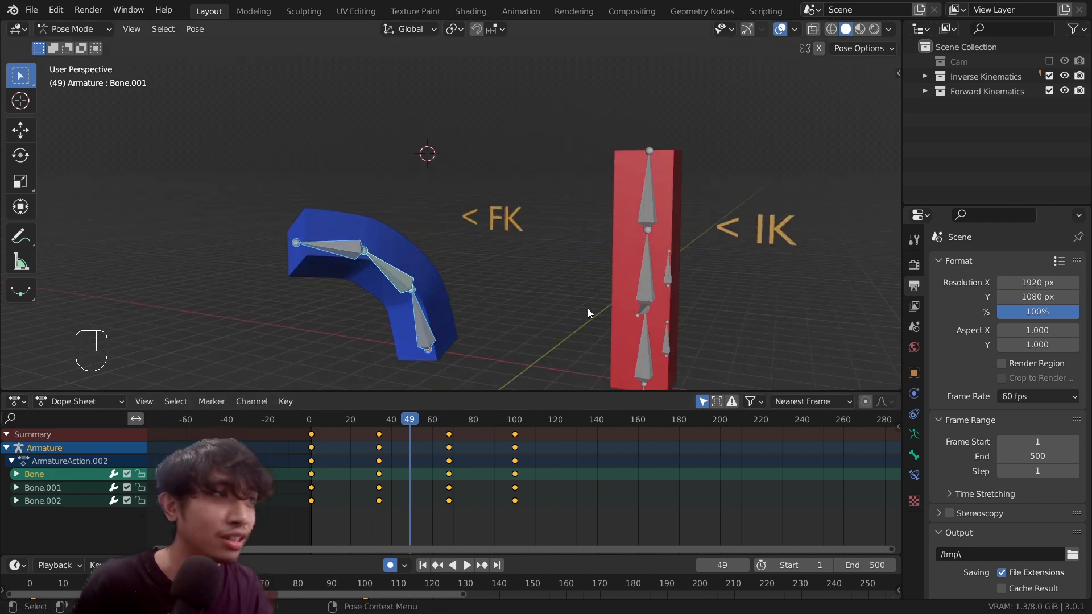
{"action": "middle_click_drag", "start_coordinate": [588, 308], "coordinate": [513, 274], "text": "shift"}
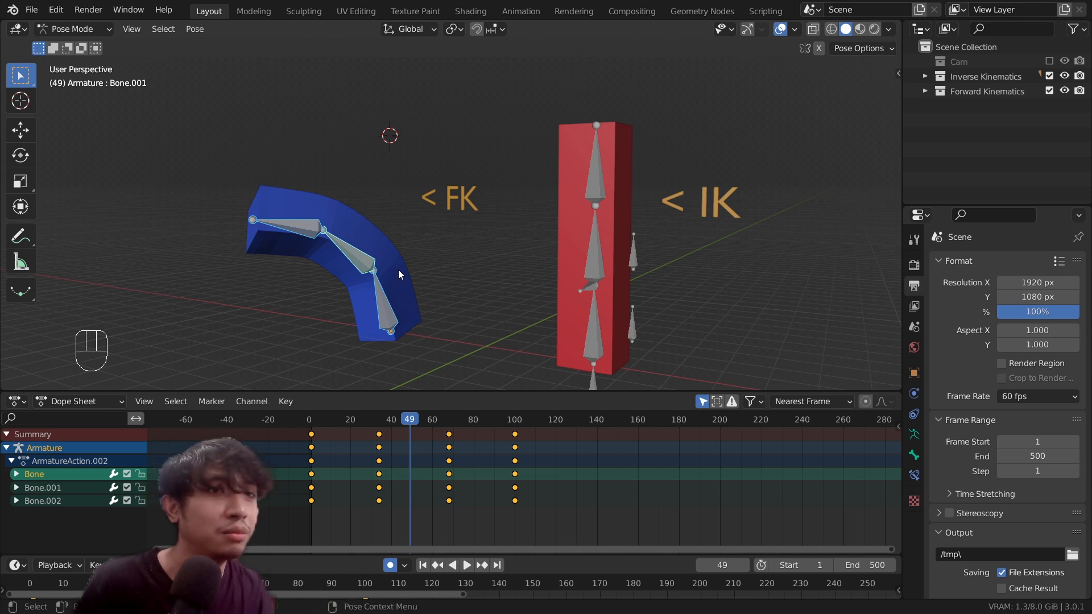
{"action": "left_click", "coordinate": [65, 28]}
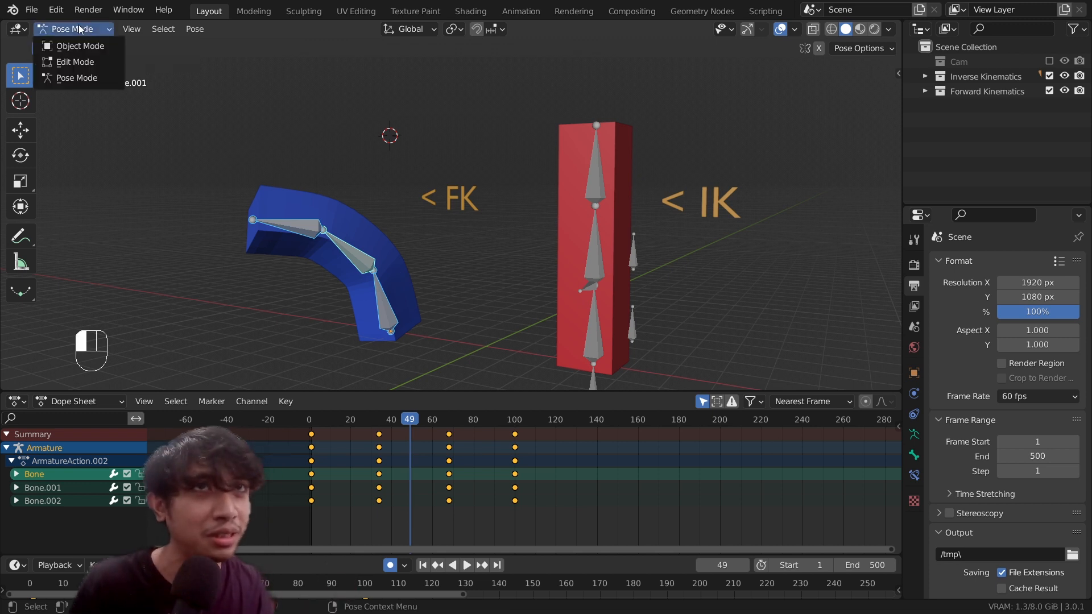
{"action": "left_click", "coordinate": [77, 44]}
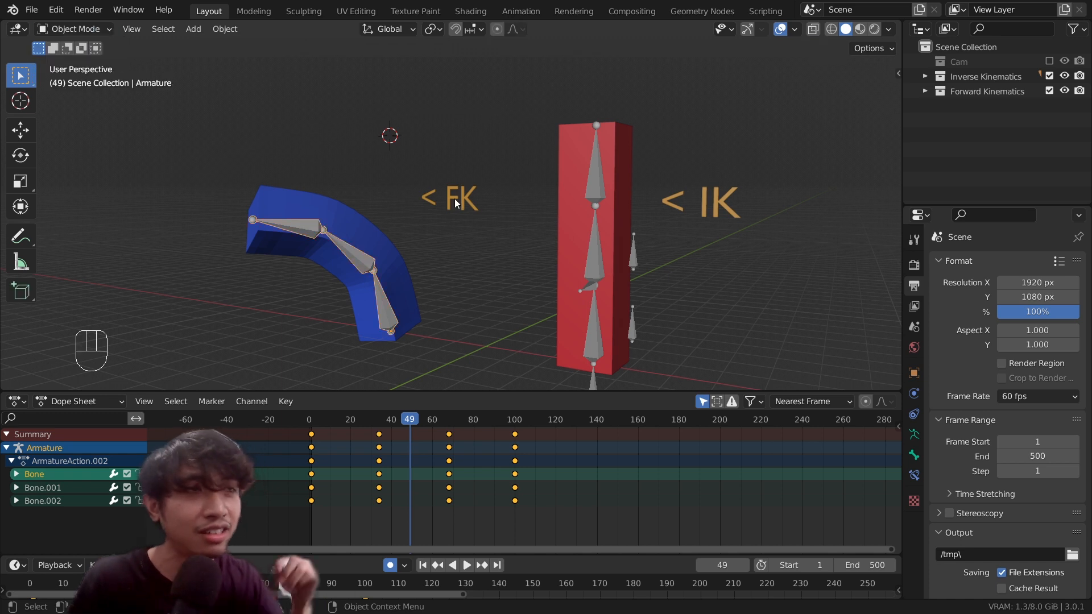